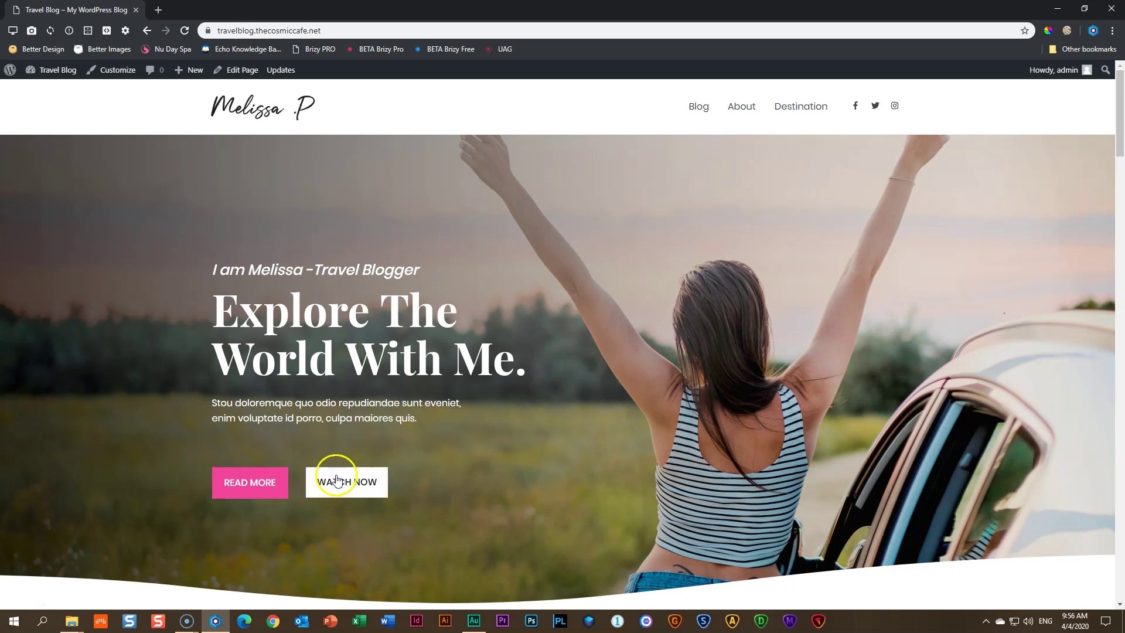
Search Plugins > Add New for 'ultimate addons gutenberg' to check it shows Active
click(56, 75)
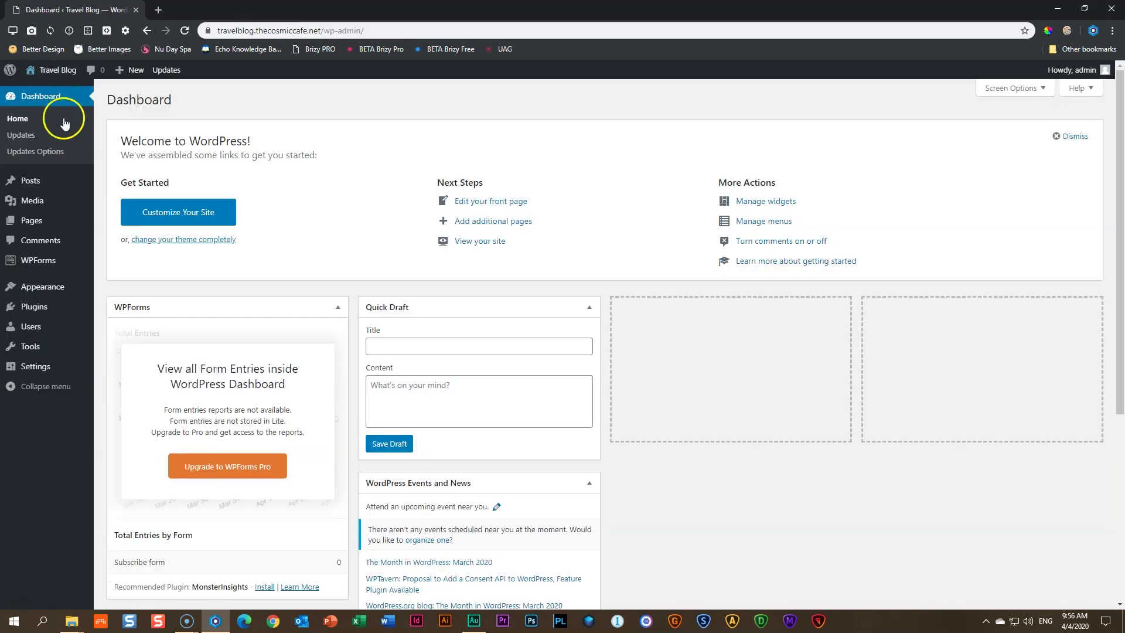
mouse_move(26, 303)
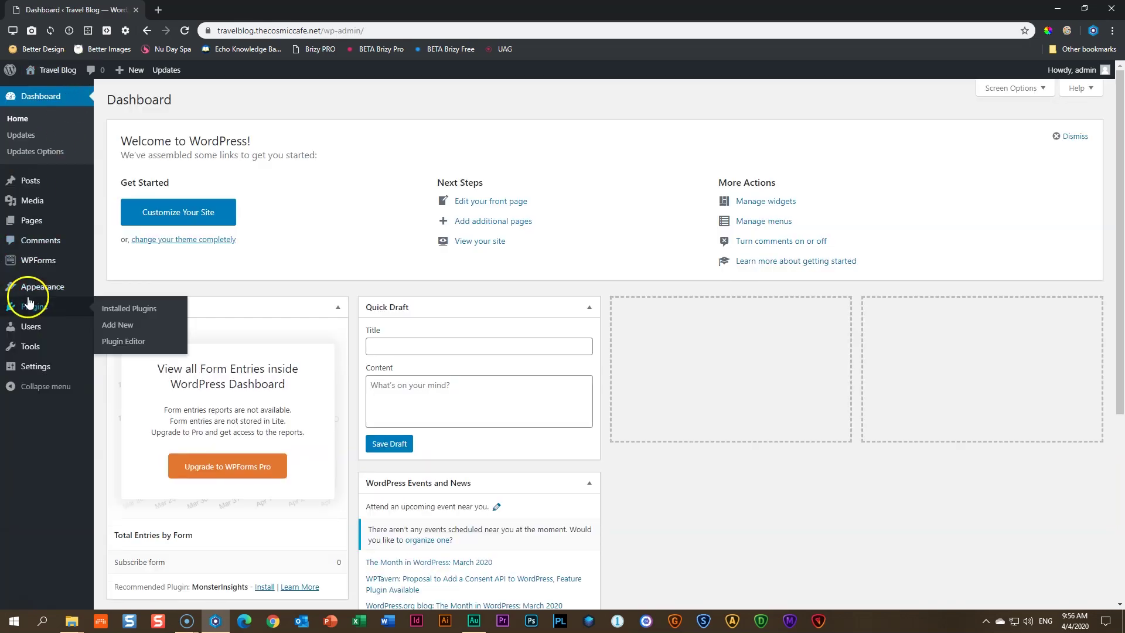
click(103, 308)
click(105, 325)
click(983, 134)
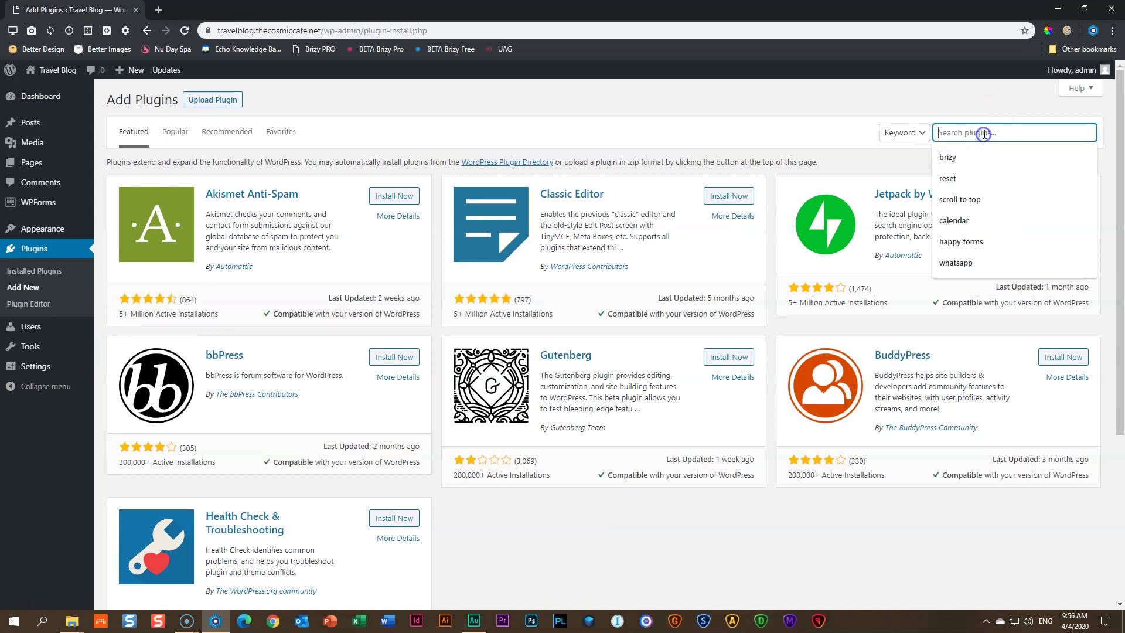
text(ultimate)
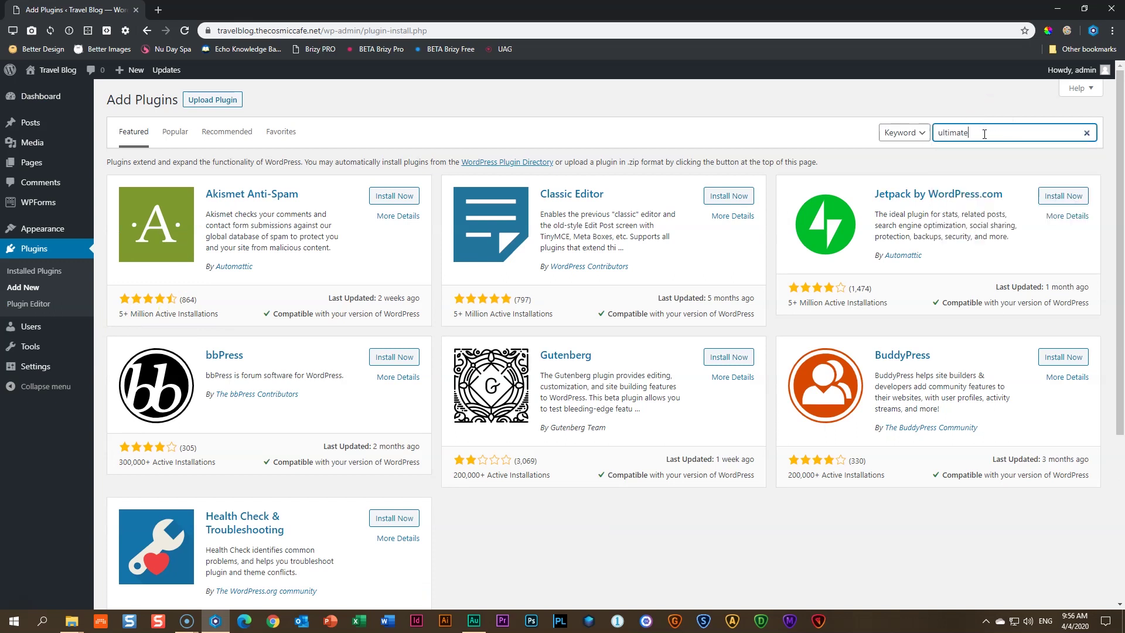
text( addons gutenberg)
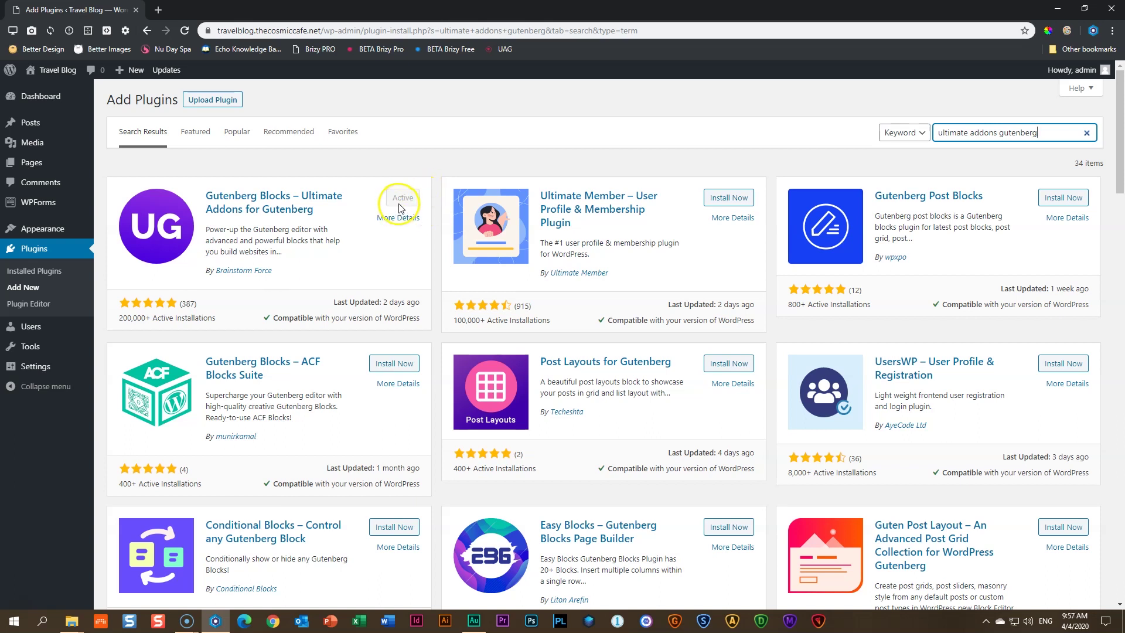
Scroll the UAG Blocks settings to confirm Post Masonry is enabled, then return to Travel Blog
mouse_move(27, 374)
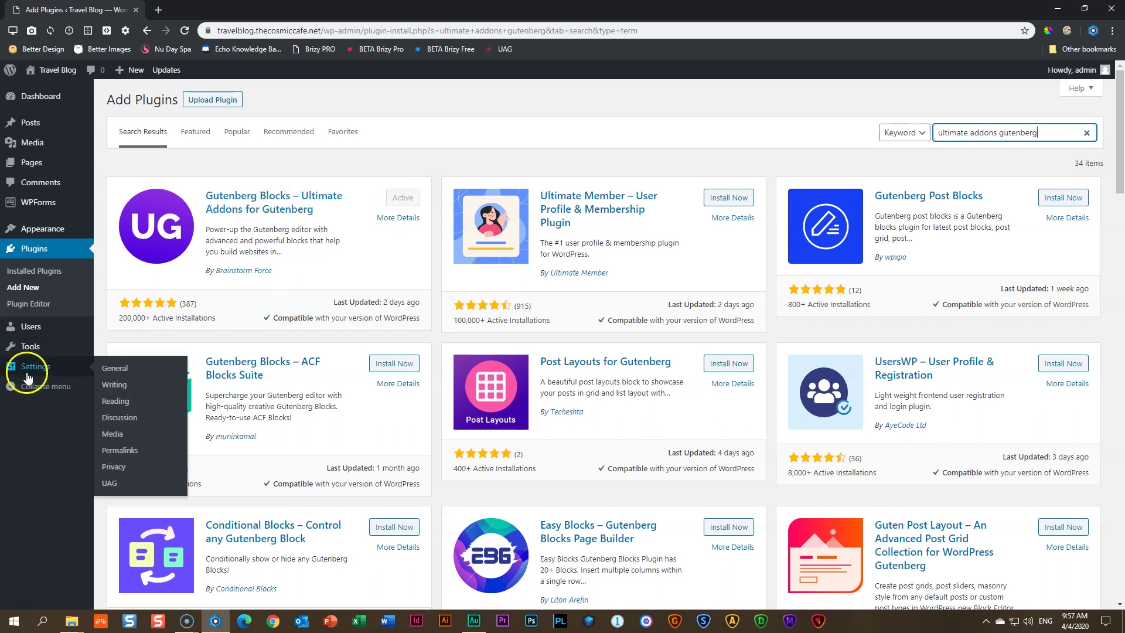
click(111, 485)
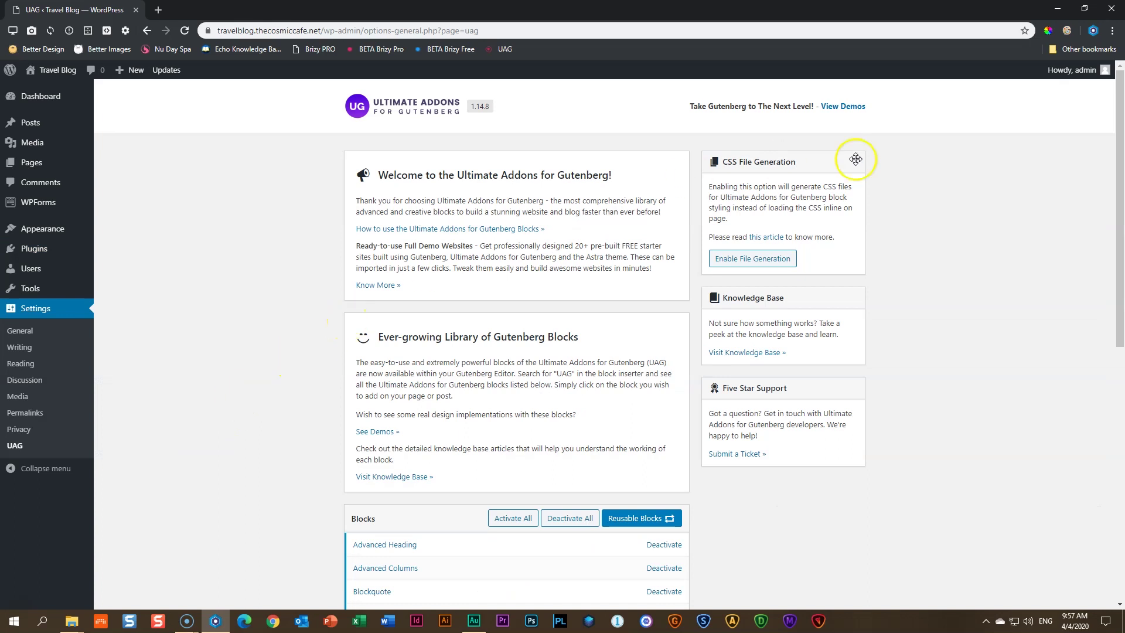
scroll(439, 425, down, 8)
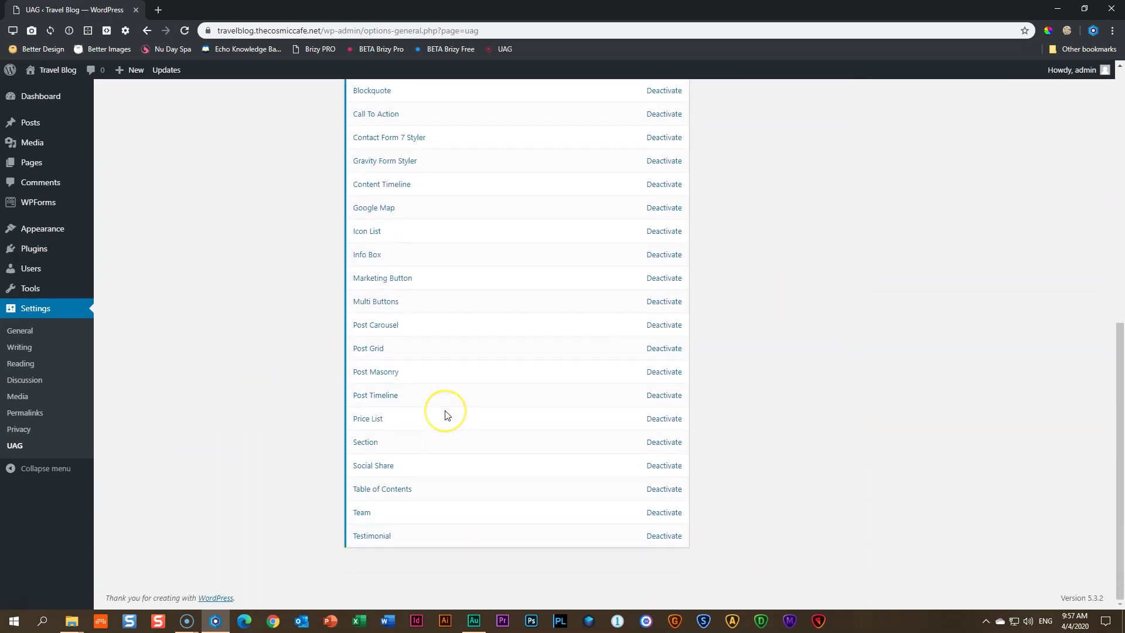
scroll(444, 411, up, 4)
scroll(575, 381, down, 5)
scroll(581, 387, up, 1)
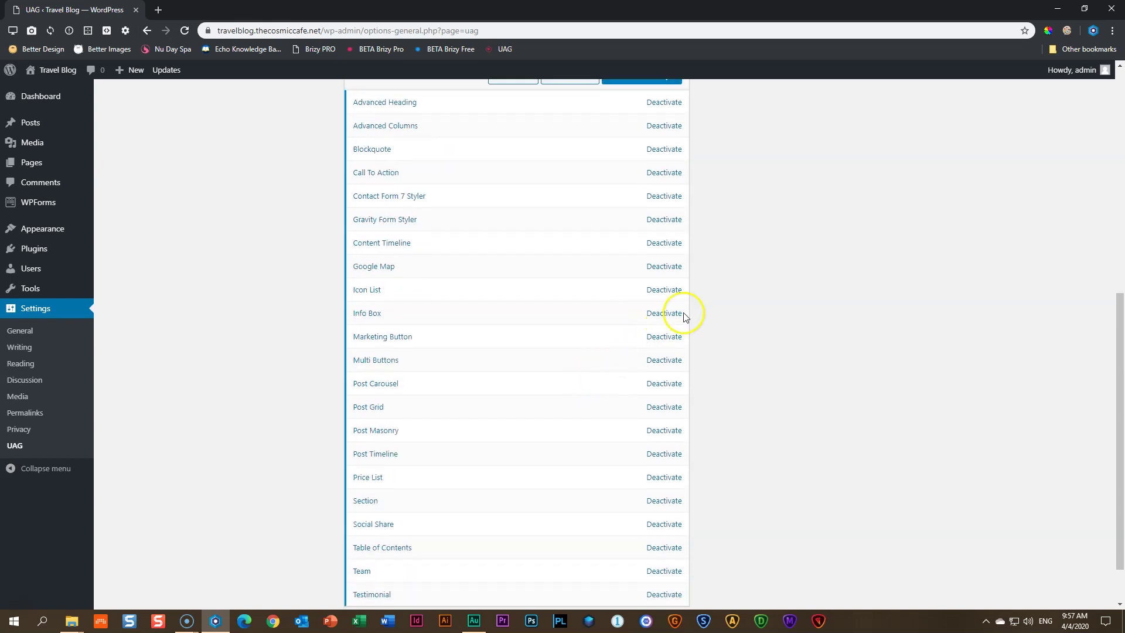
scroll(686, 317, up, 3)
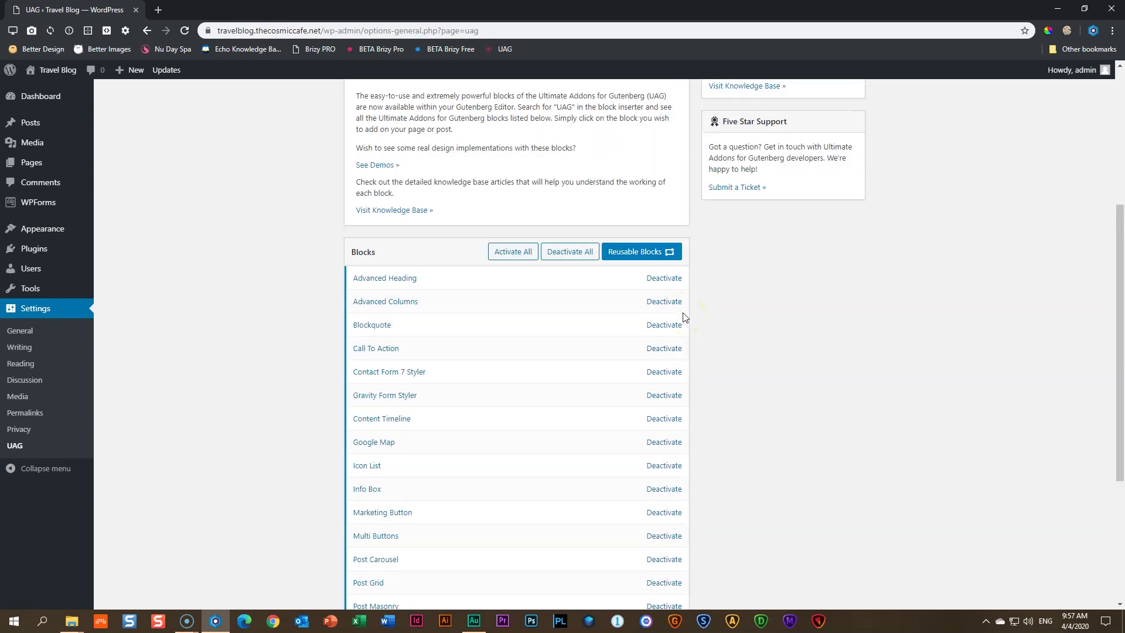
click(52, 70)
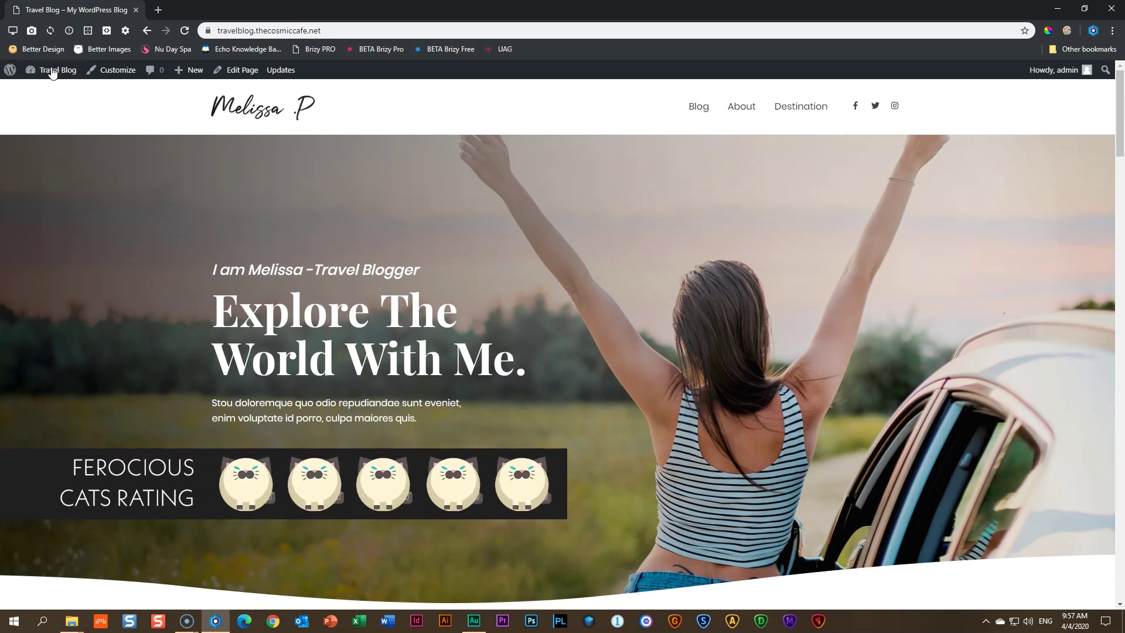
Scroll the Travel Blog home page down to the three-card Recent Blog Post section
click(115, 179)
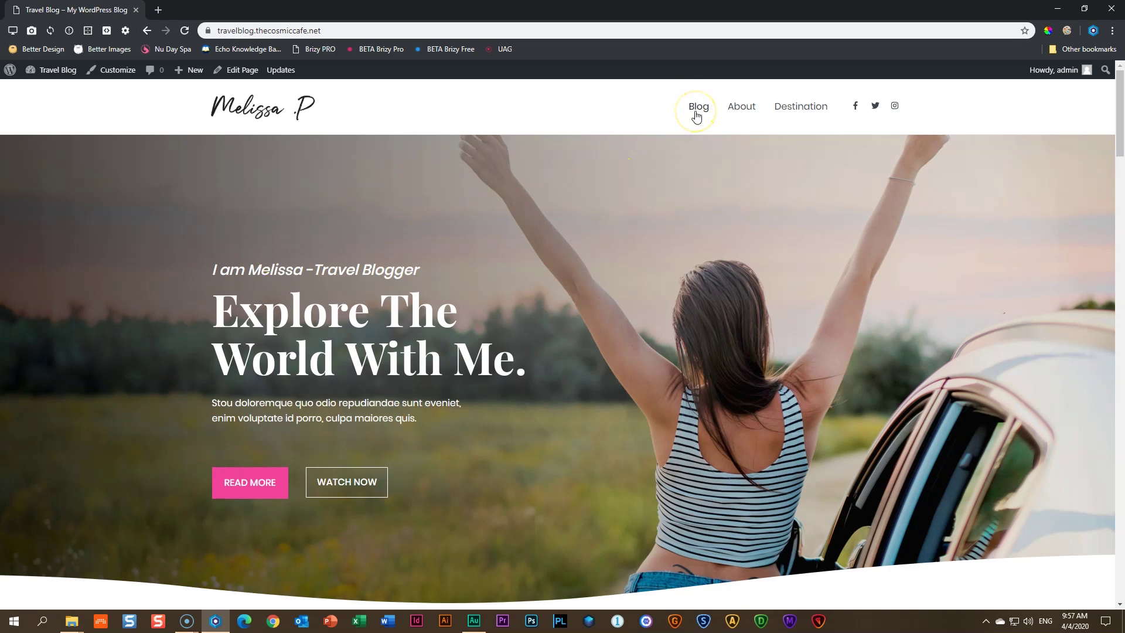
click(618, 229)
scroll(619, 229, down, 10)
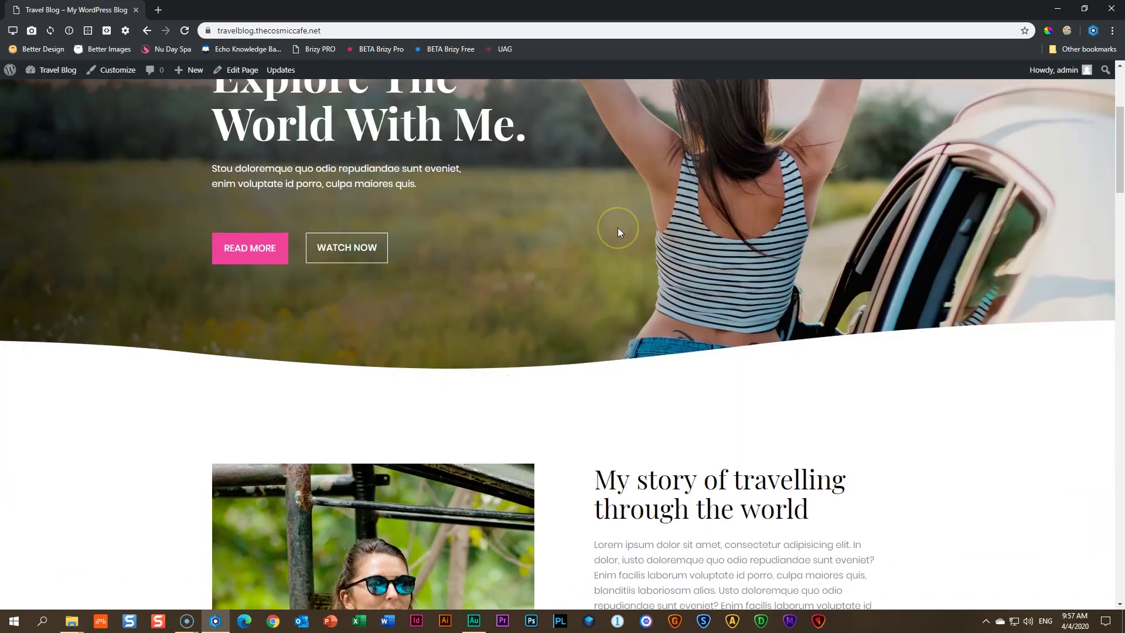
scroll(619, 228, down, 7)
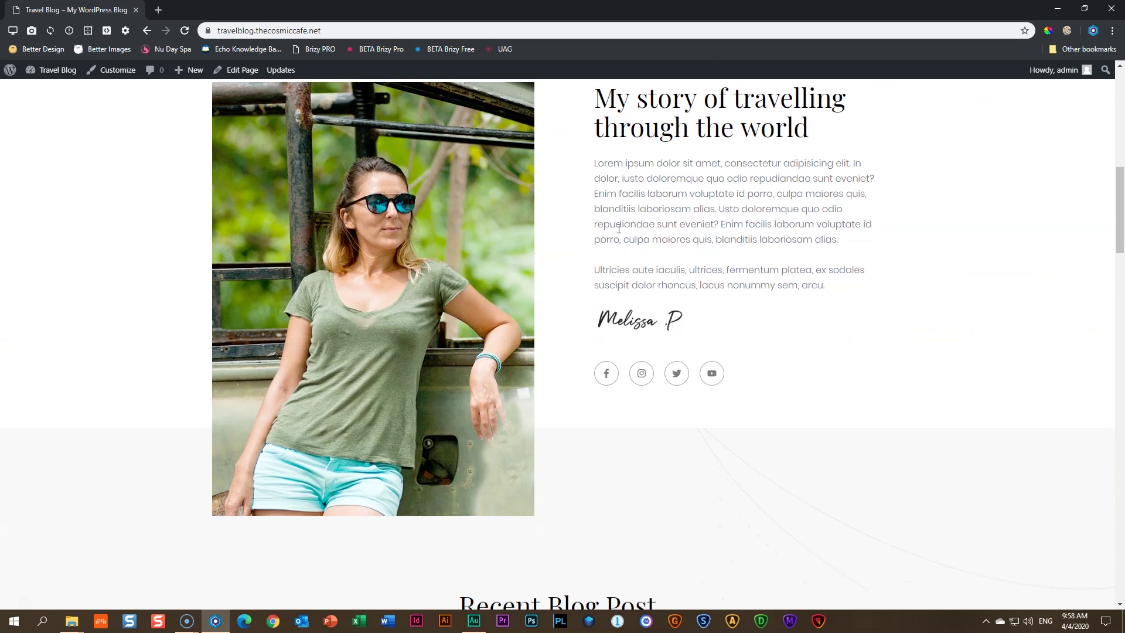
scroll(619, 233, down, 1)
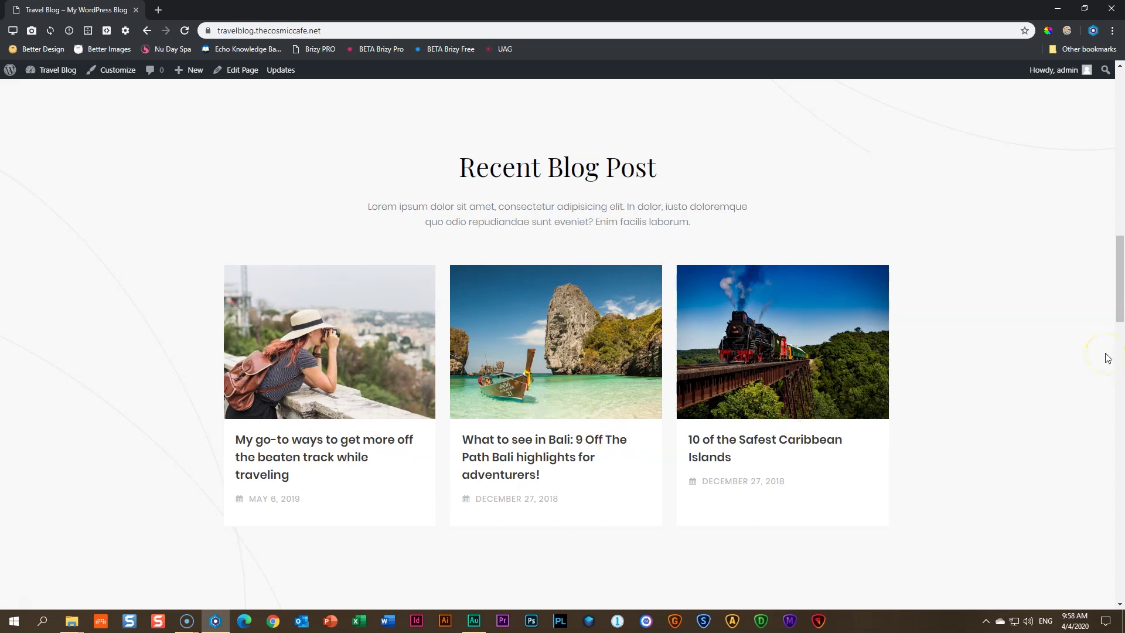
Edit the Home page and select the Post Grid block under Recent Blog Post
click(240, 73)
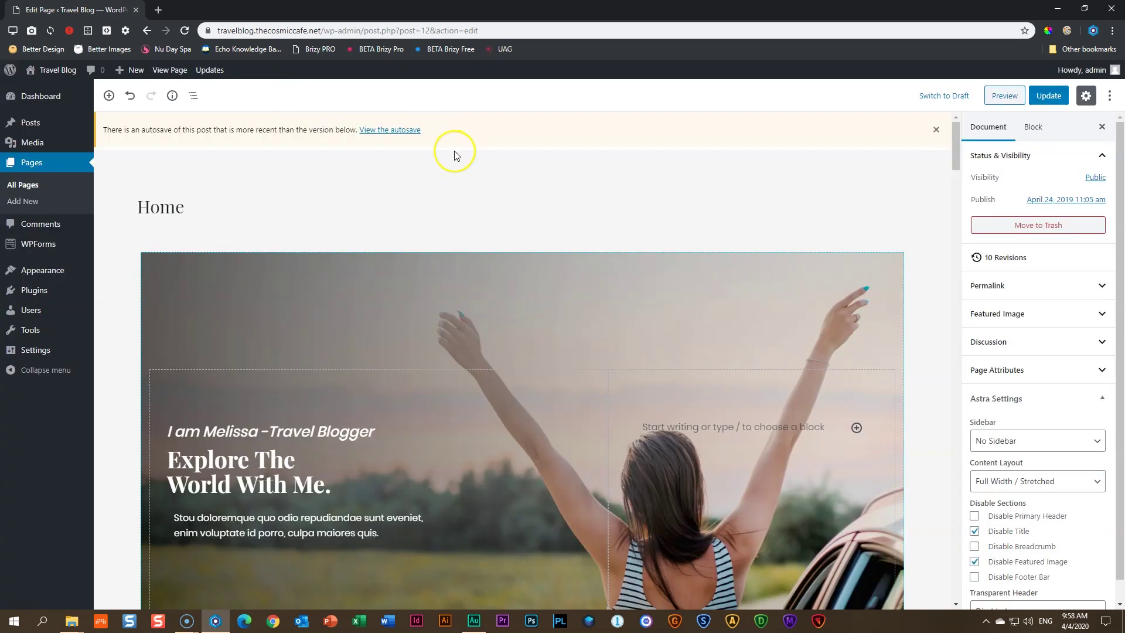
scroll(455, 153, down, 10)
scroll(455, 153, down, 10)
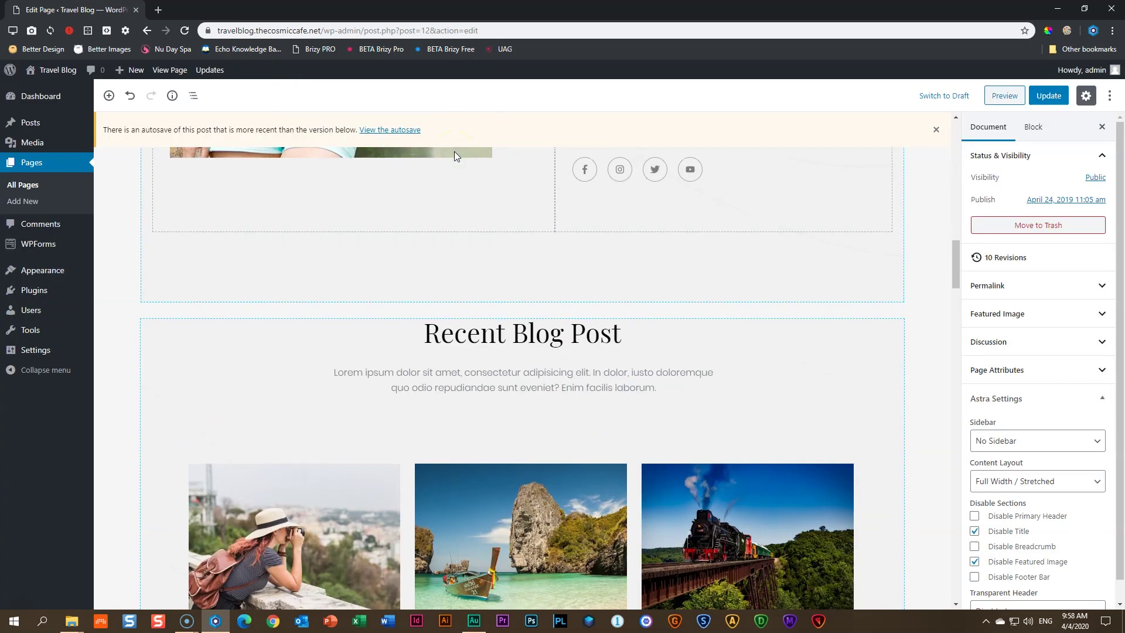
click(550, 189)
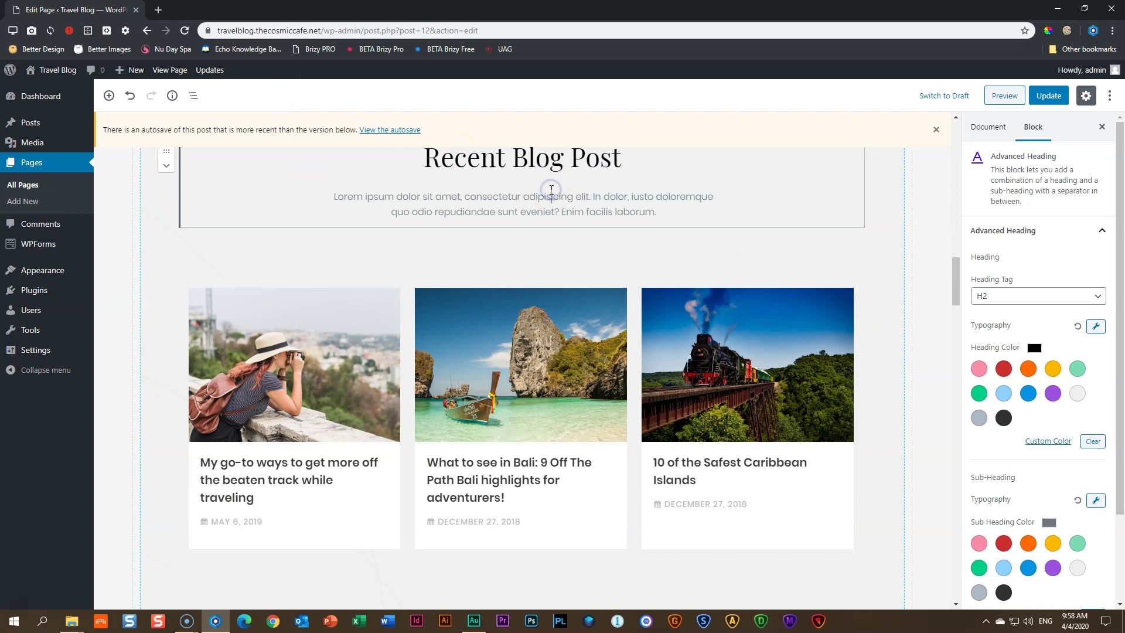
click(304, 284)
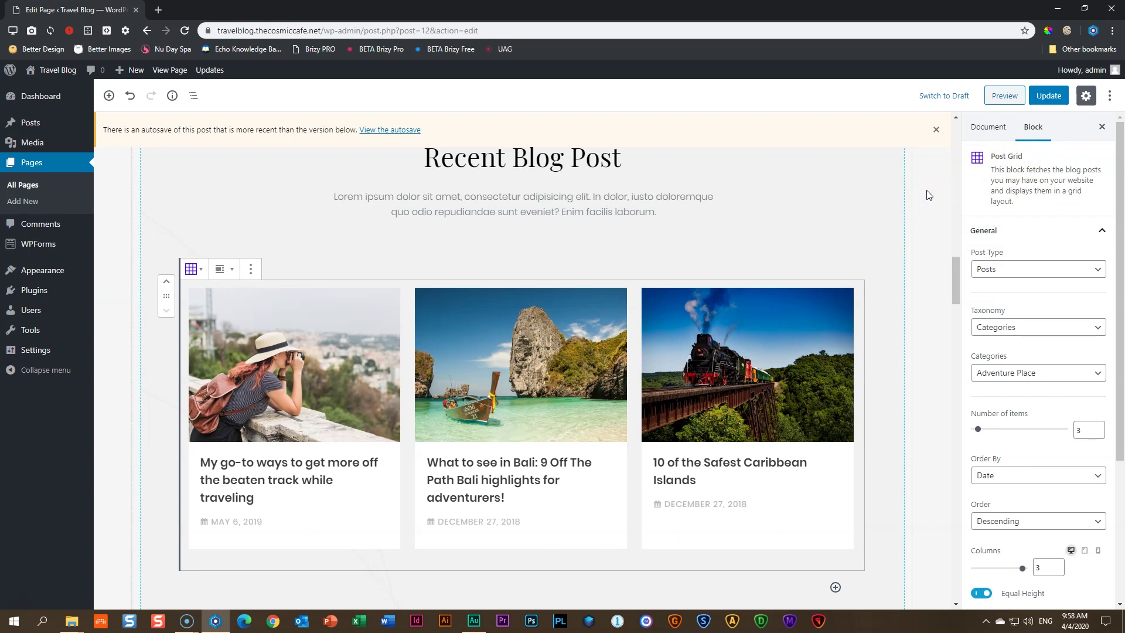
Remove the Post Grid block and insert a Post Masonry block found by searching 'post'
click(250, 269)
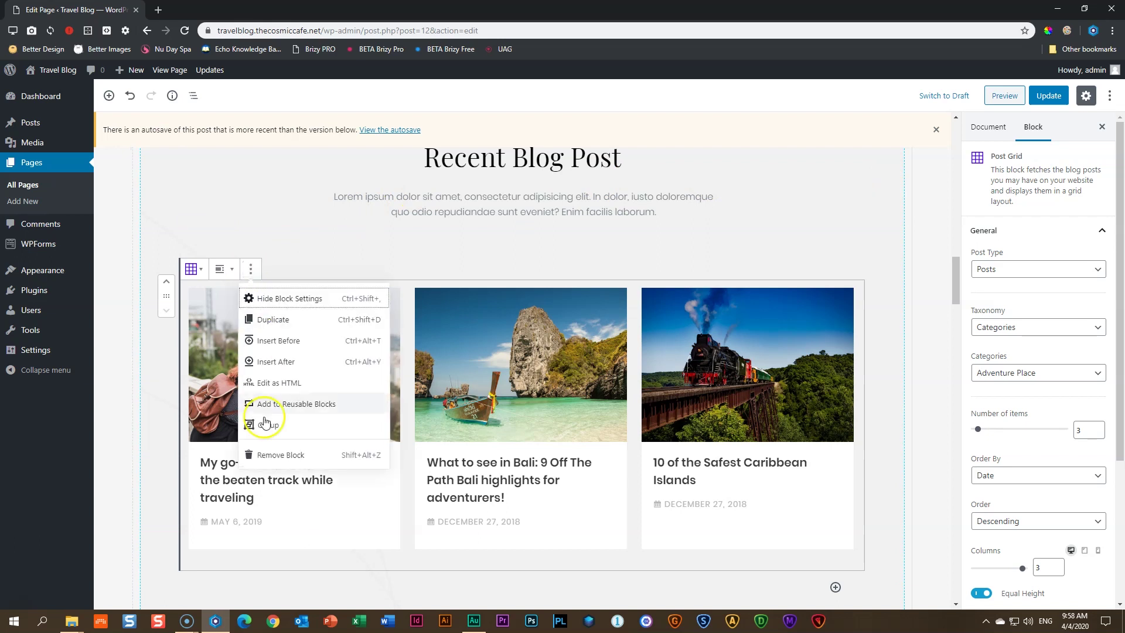
click(276, 456)
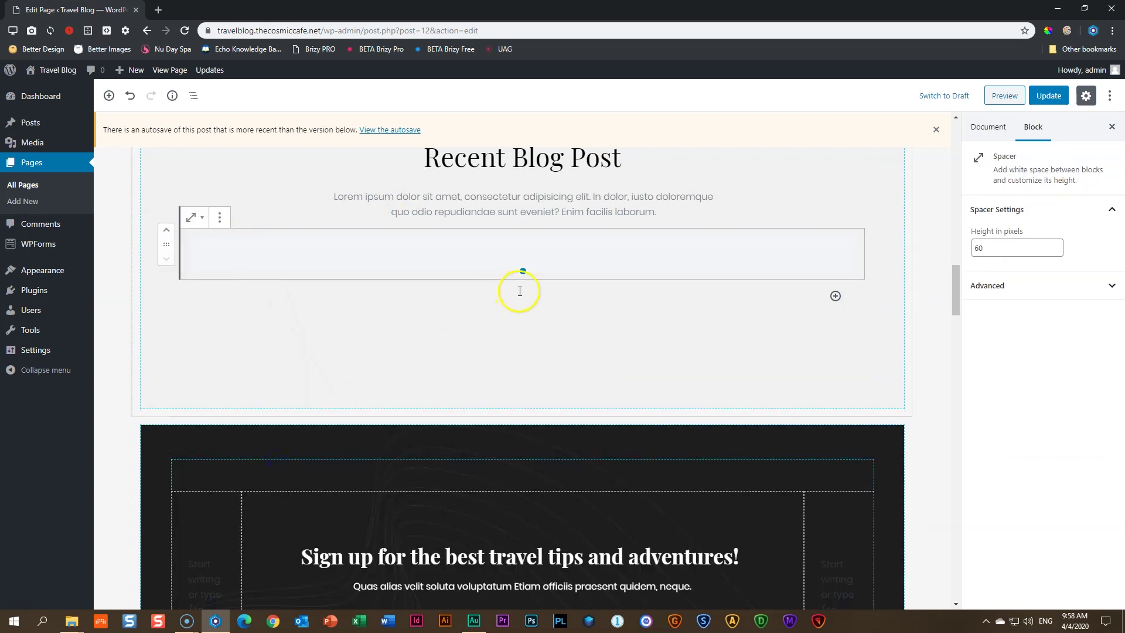
click(836, 296)
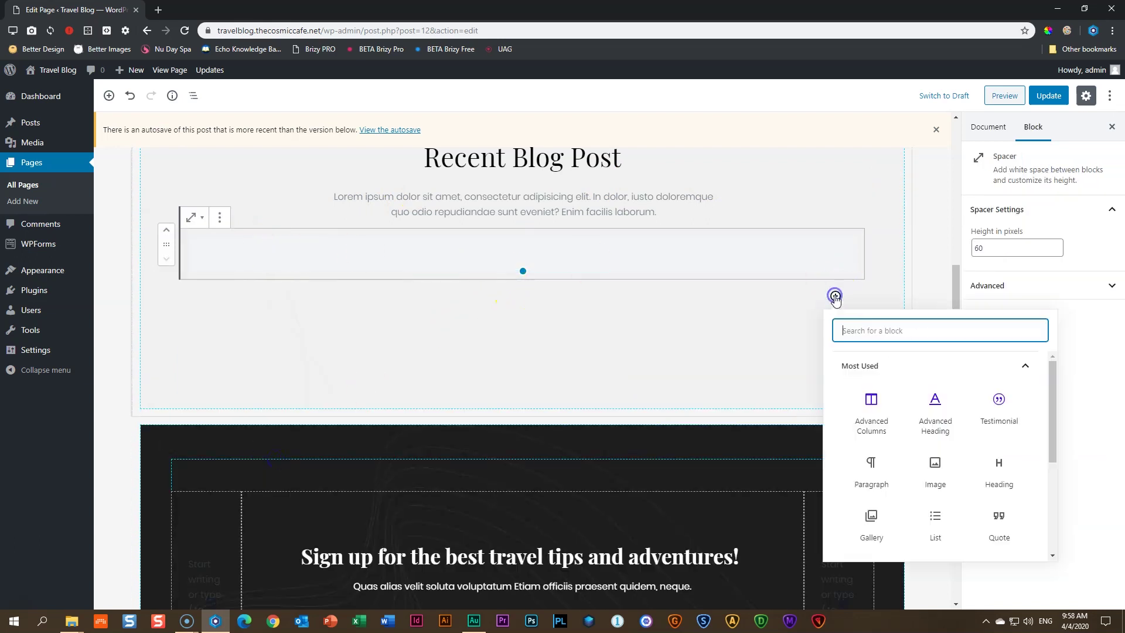
click(860, 367)
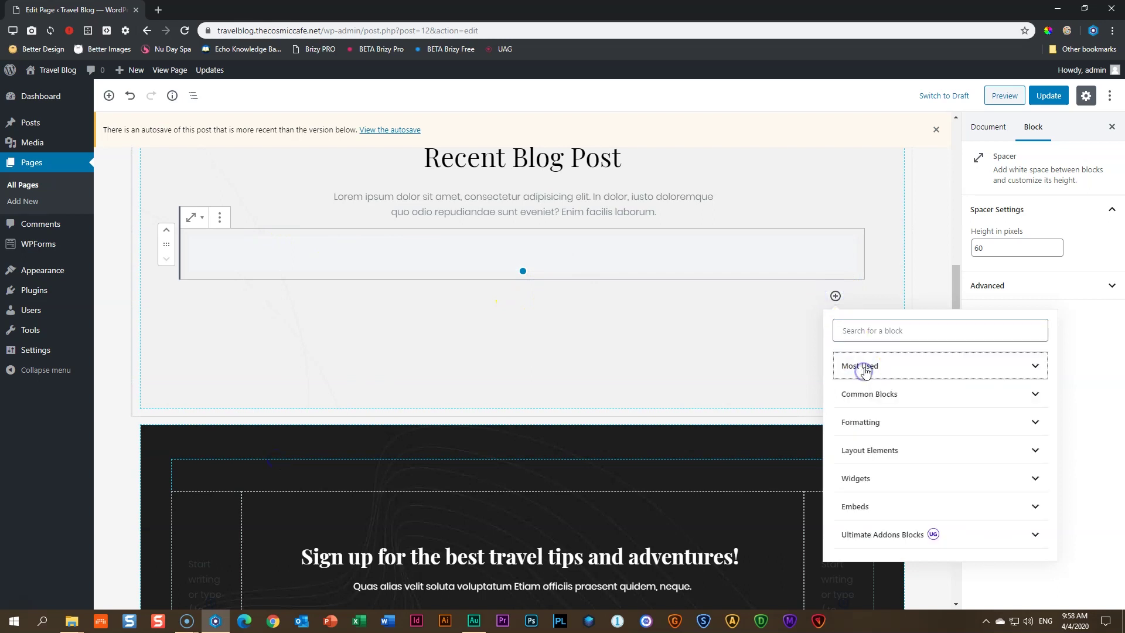
click(862, 536)
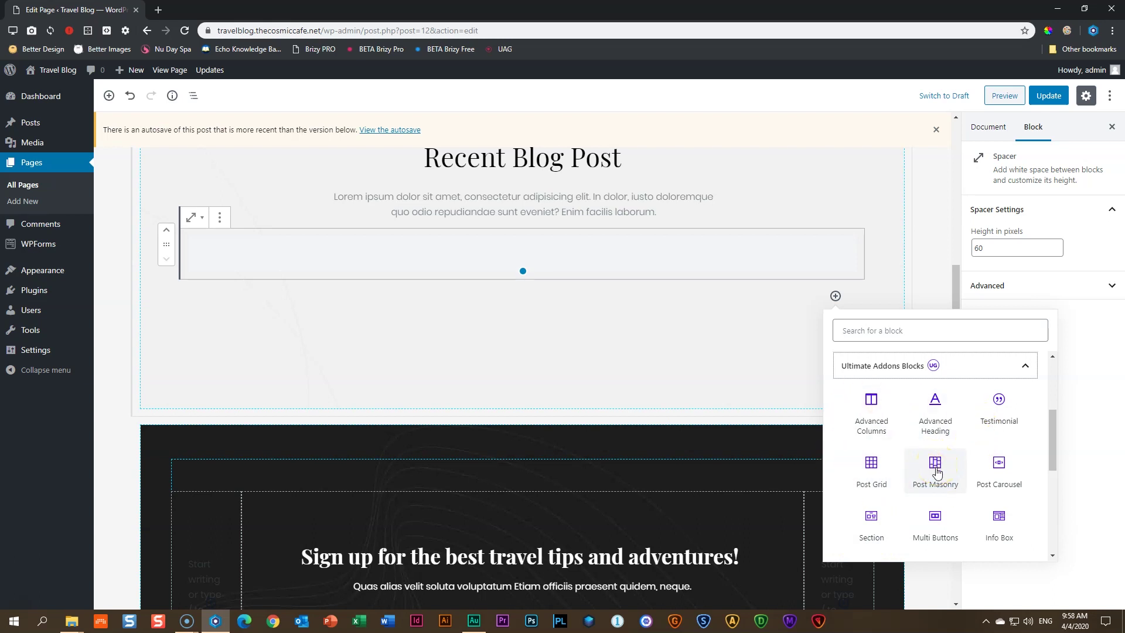
click(909, 330)
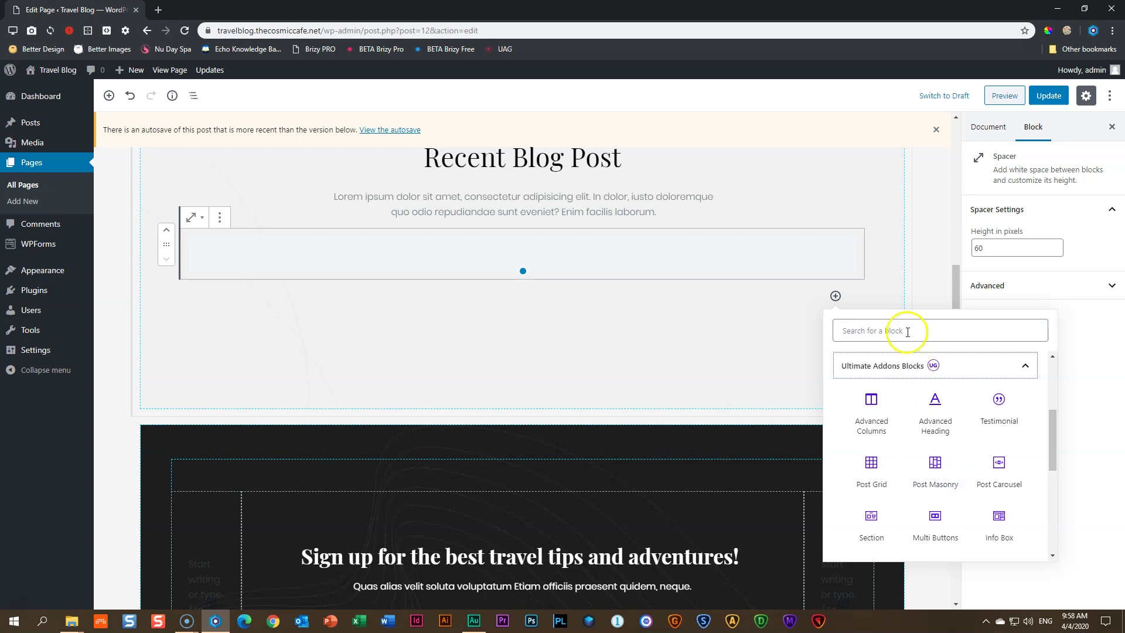
text(post)
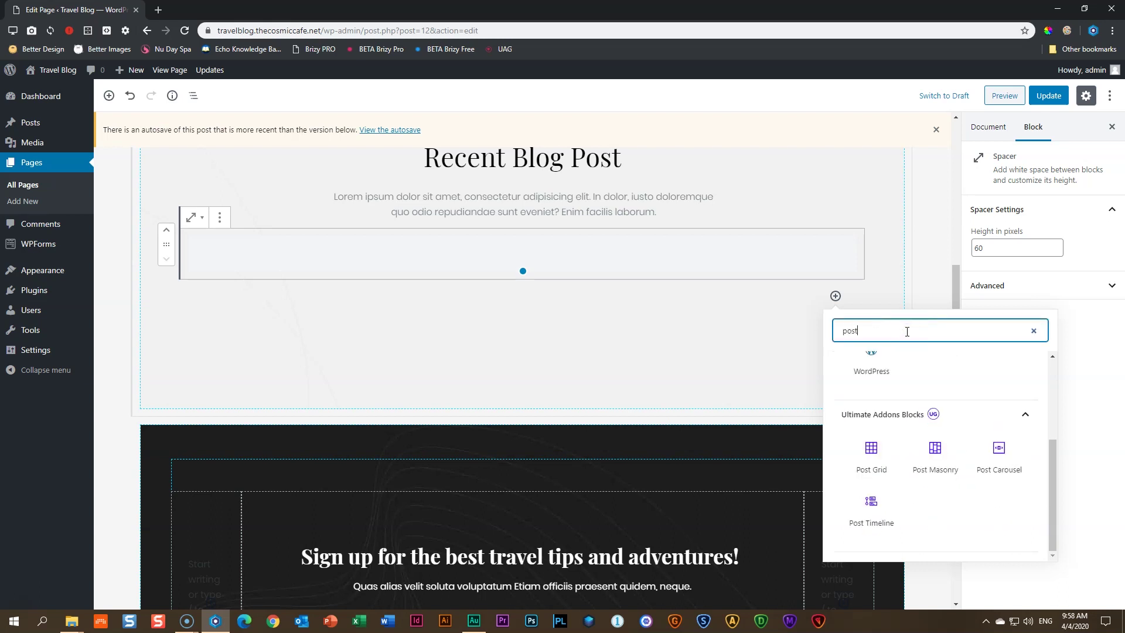
click(942, 460)
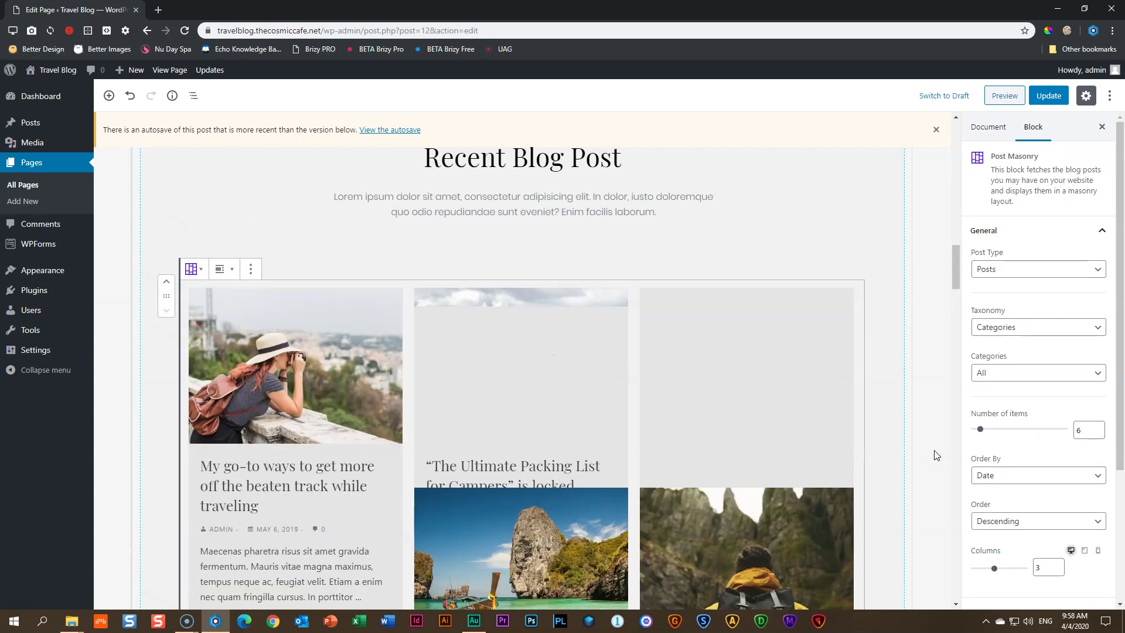
scroll(895, 394, down, 5)
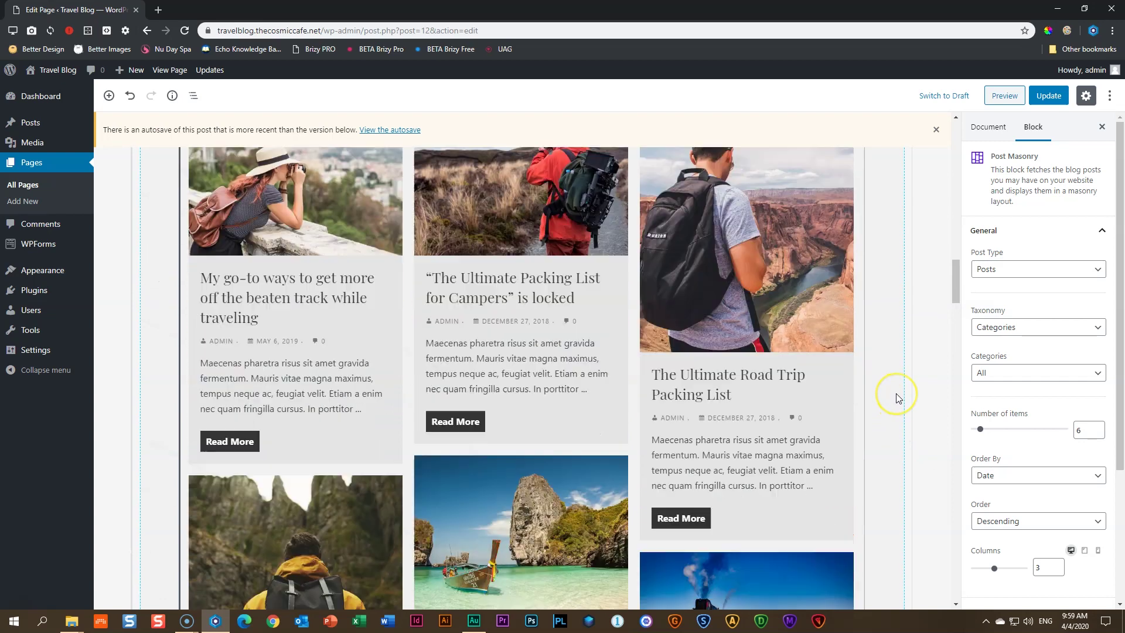
scroll(896, 392, down, 5)
scroll(896, 392, up, 8)
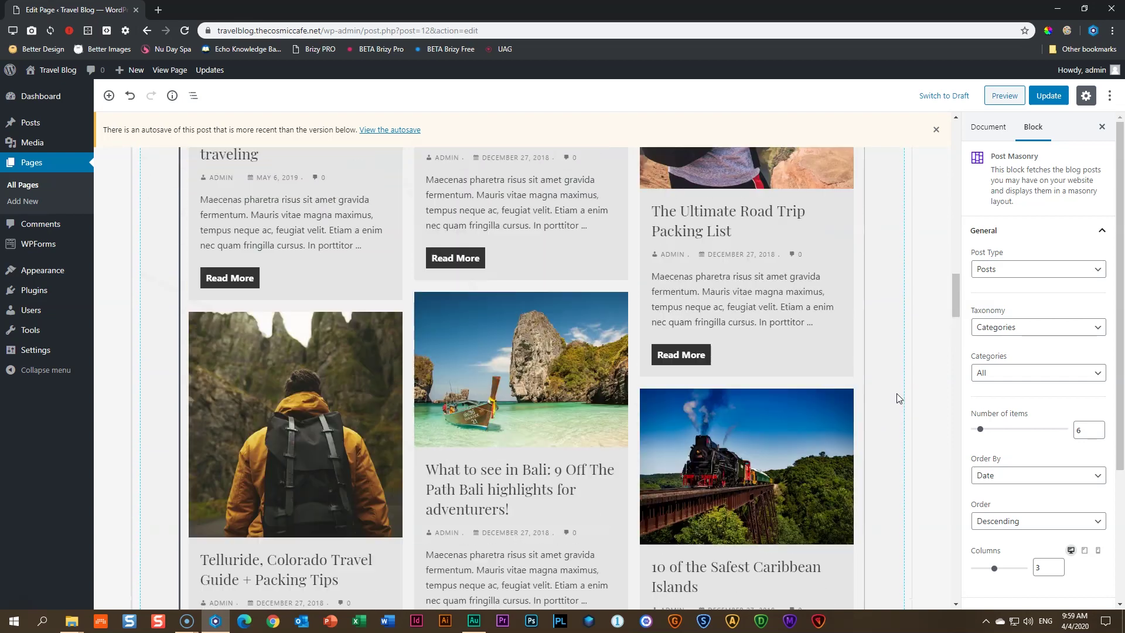
scroll(759, 350, down, 8)
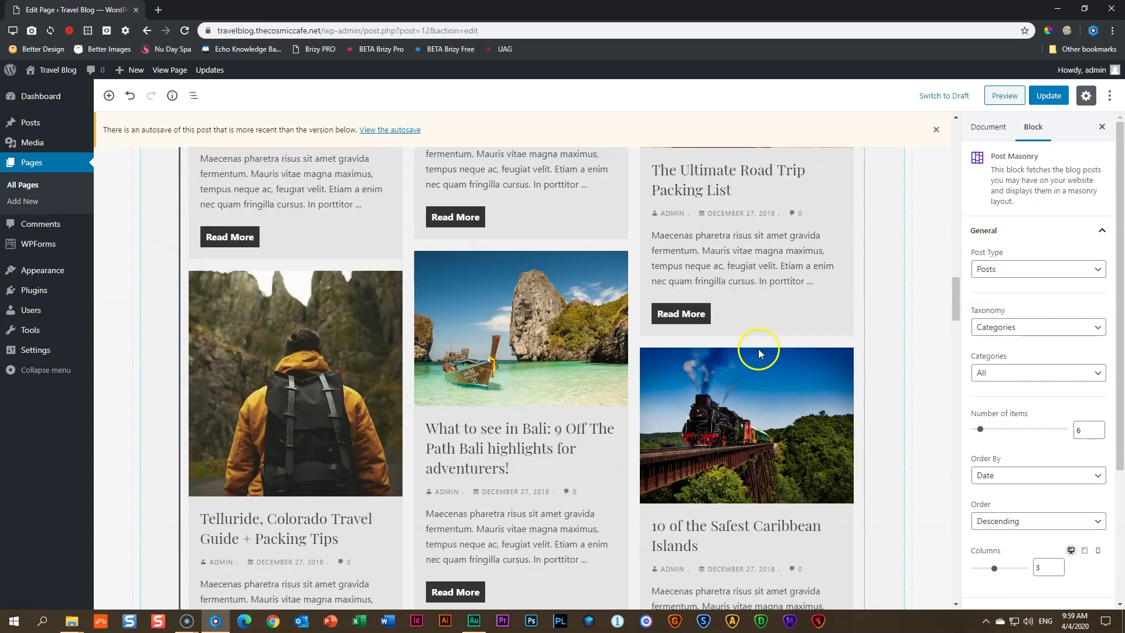
scroll(758, 349, up, 4)
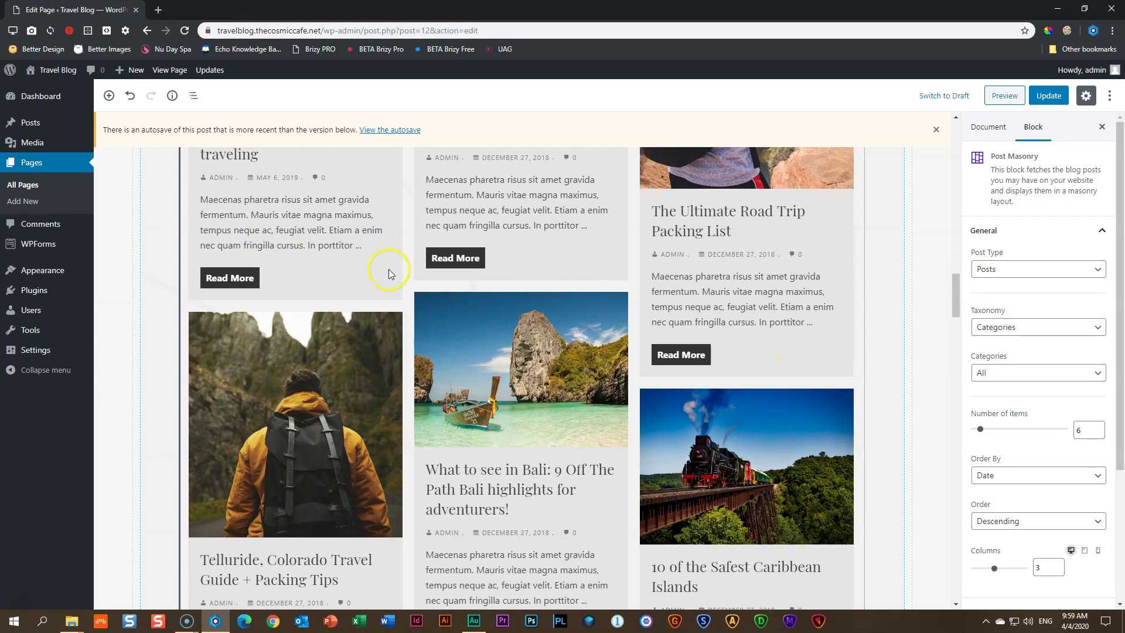
scroll(517, 329, up, 3)
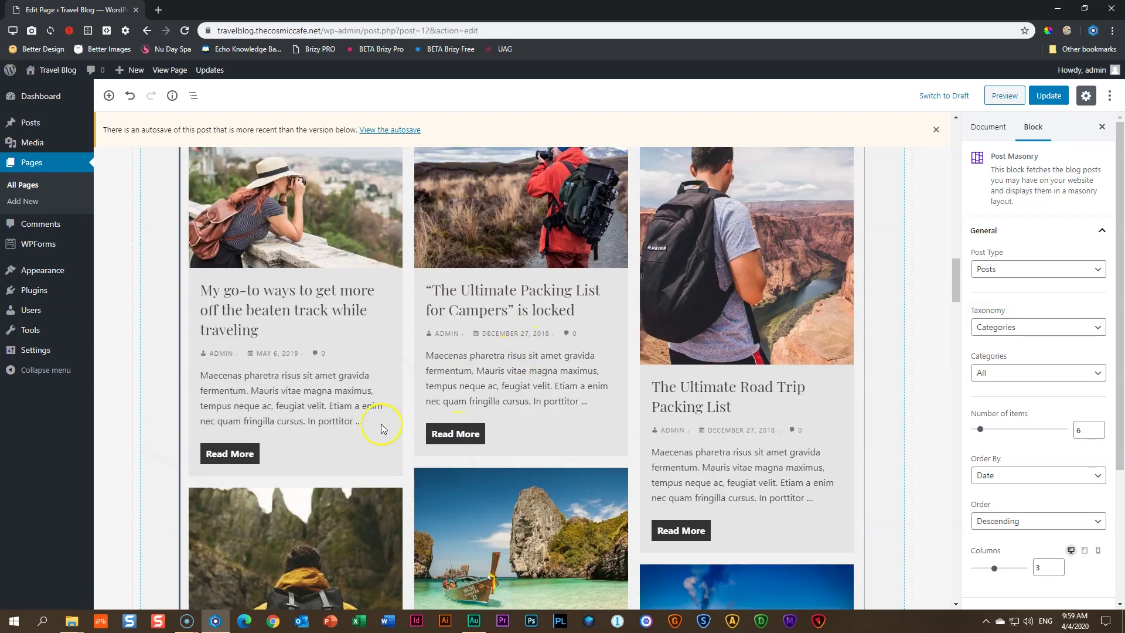
scroll(443, 467, down, 6)
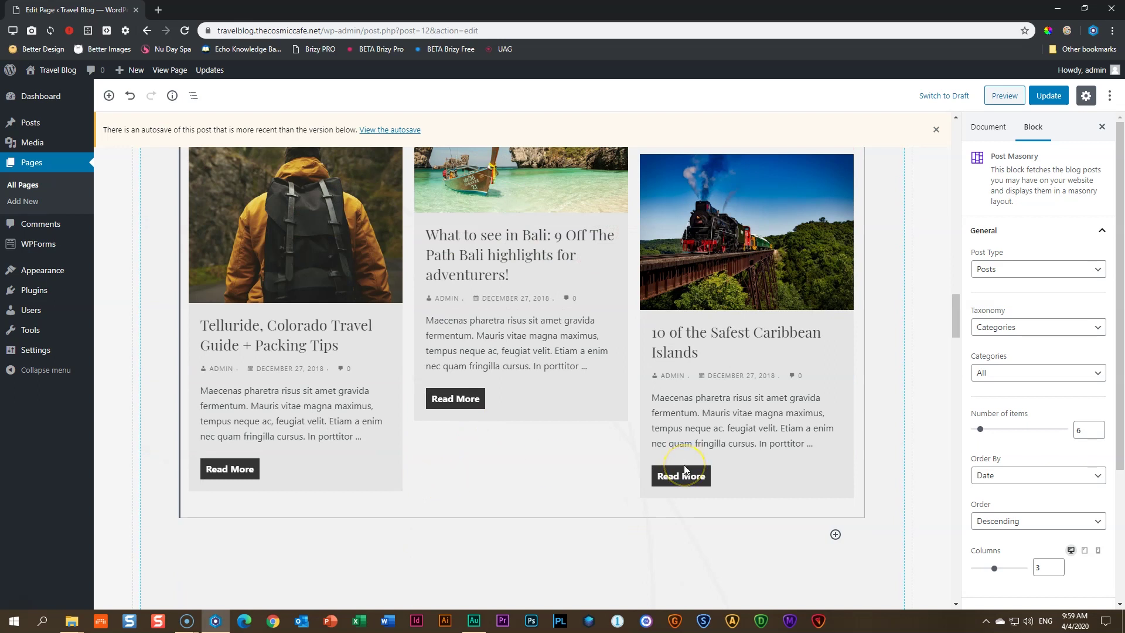
scroll(684, 468, up, 9)
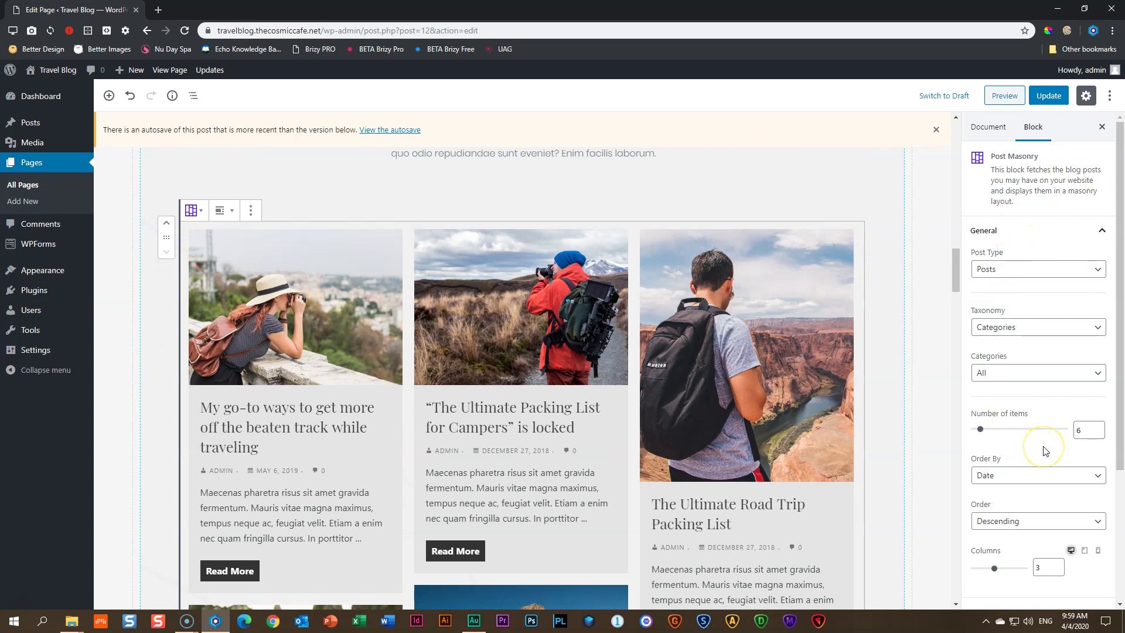
click(1005, 231)
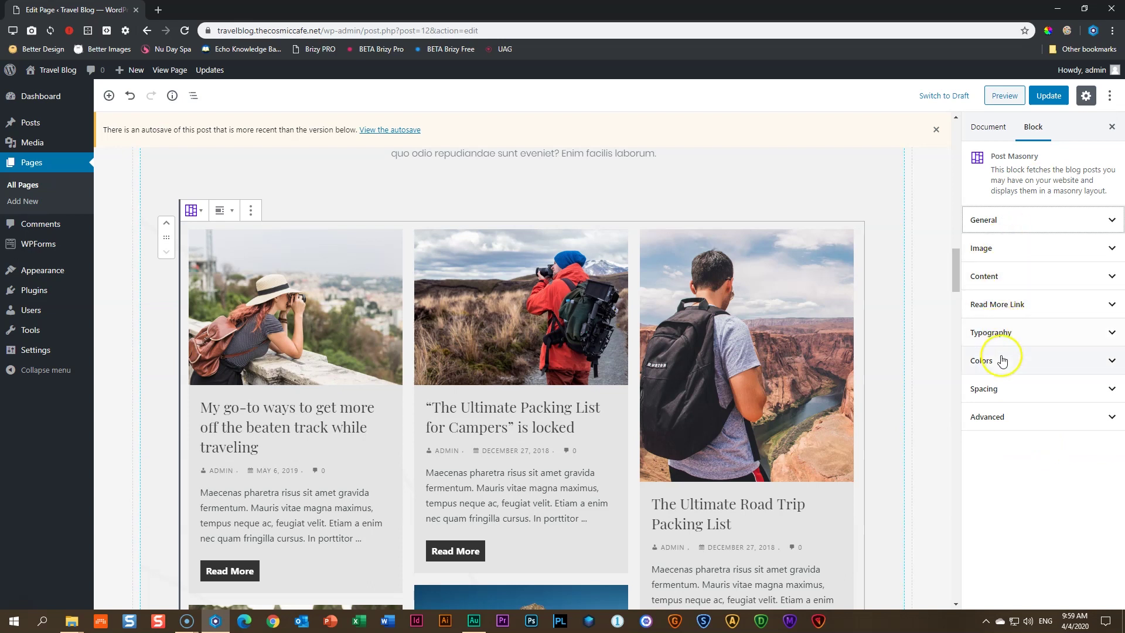
click(999, 416)
click(995, 222)
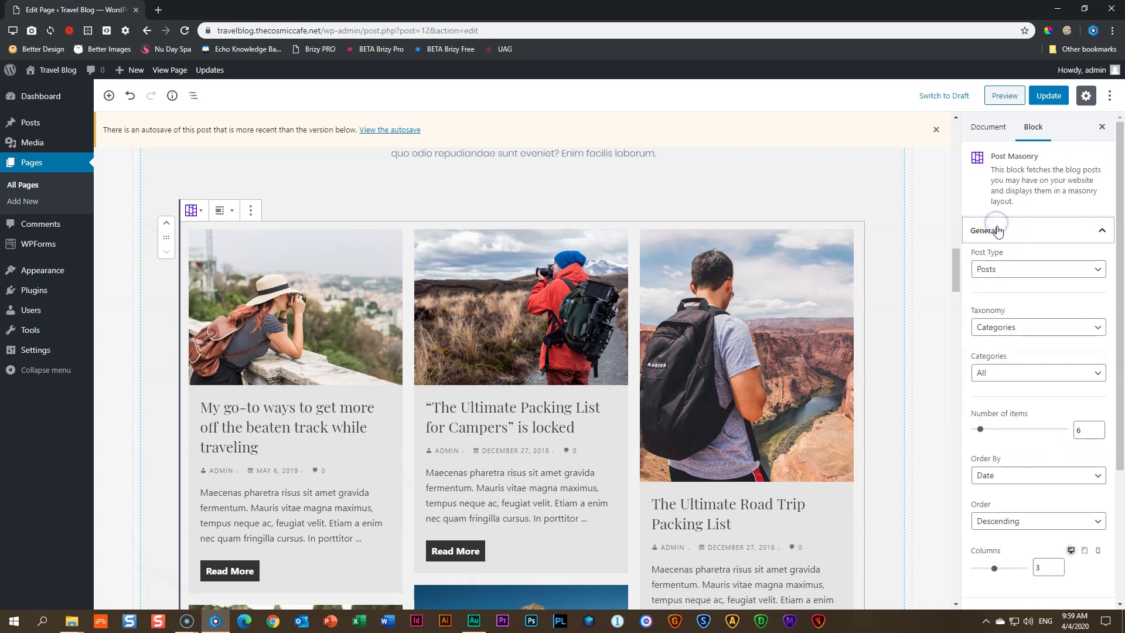
click(1001, 271)
click(1002, 270)
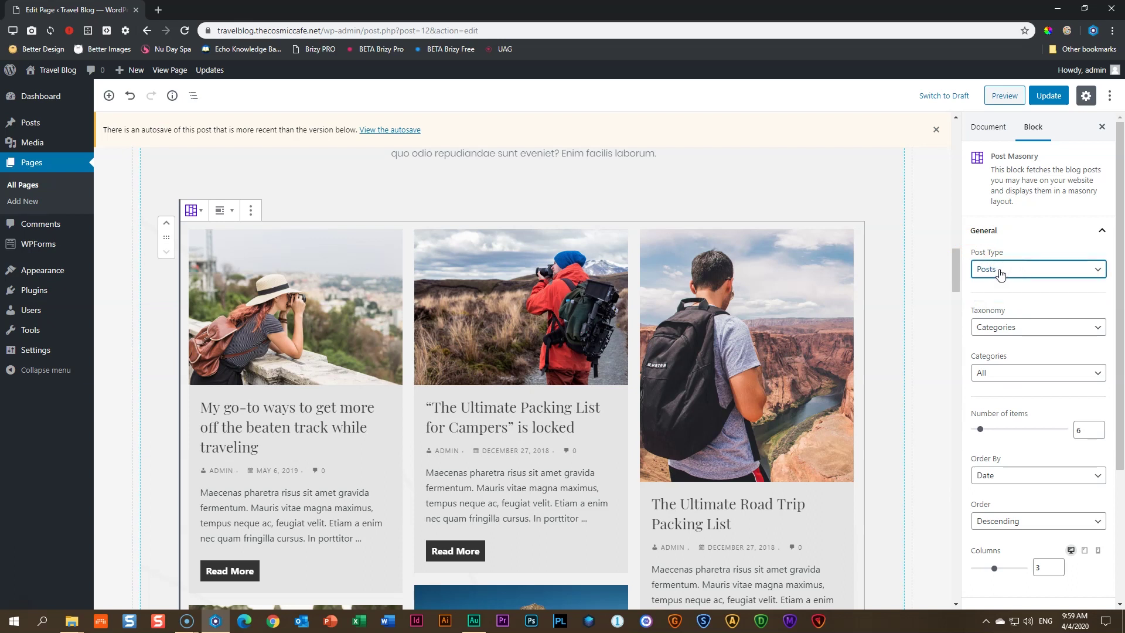
scroll(1097, 301, down, 1)
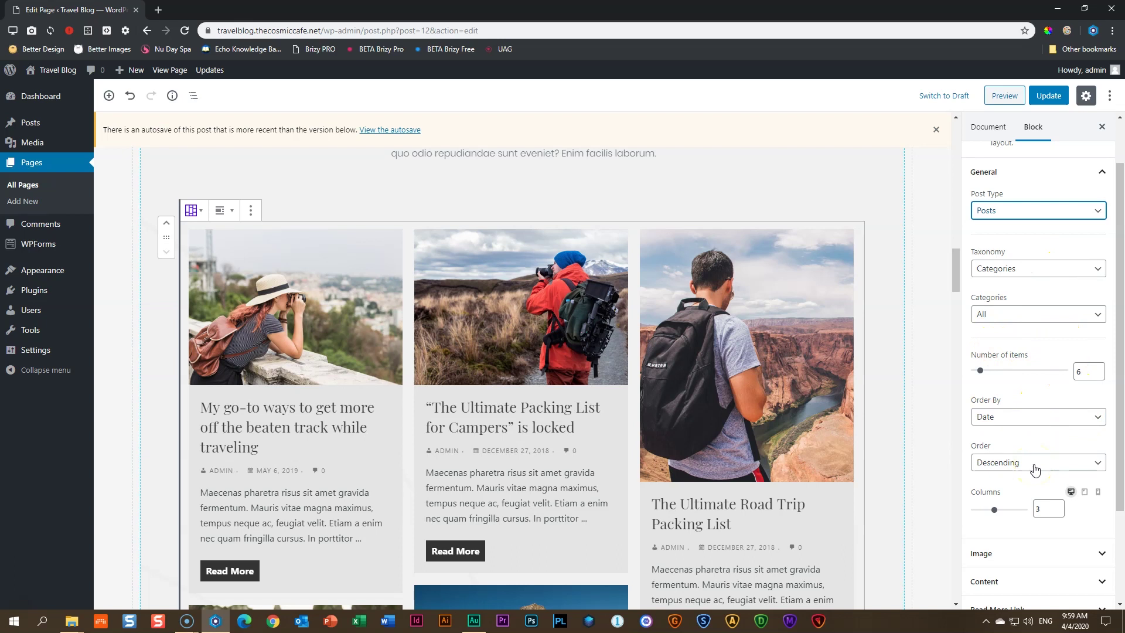
click(1120, 402)
scroll(1113, 381, down, 1)
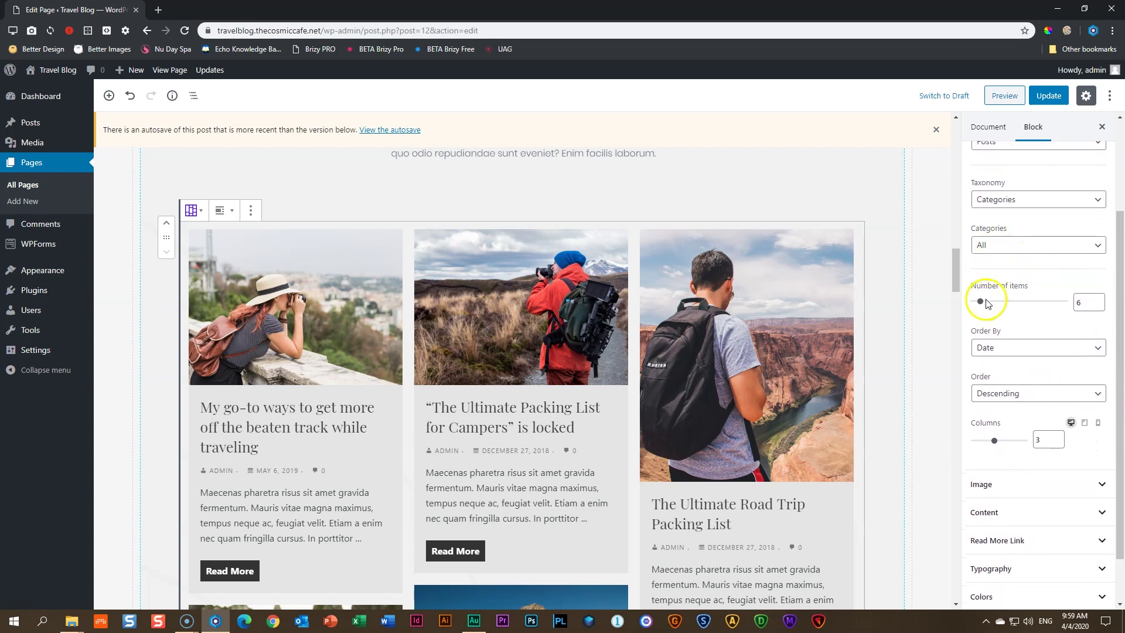
scroll(641, 344, down, 8)
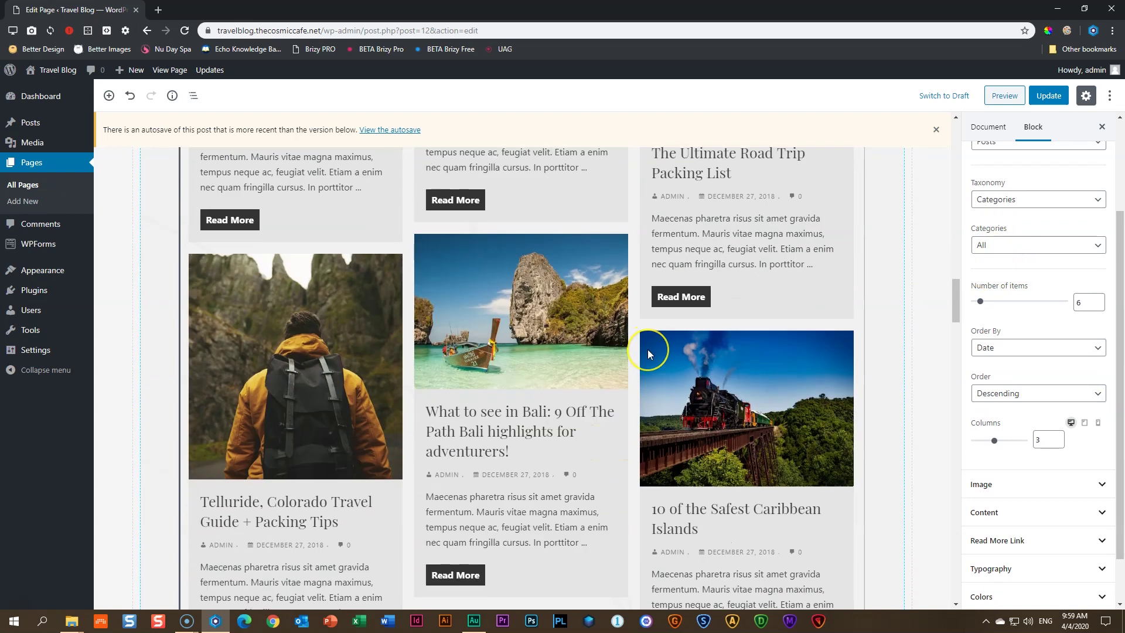
scroll(648, 349, up, 6)
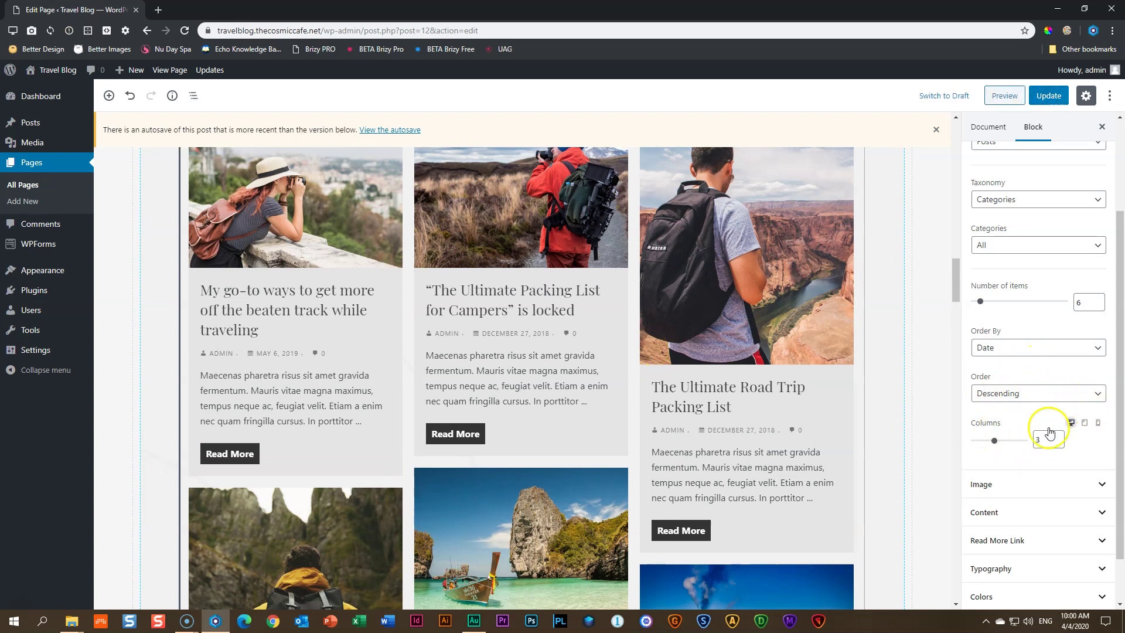
drag(1000, 444, 1002, 444)
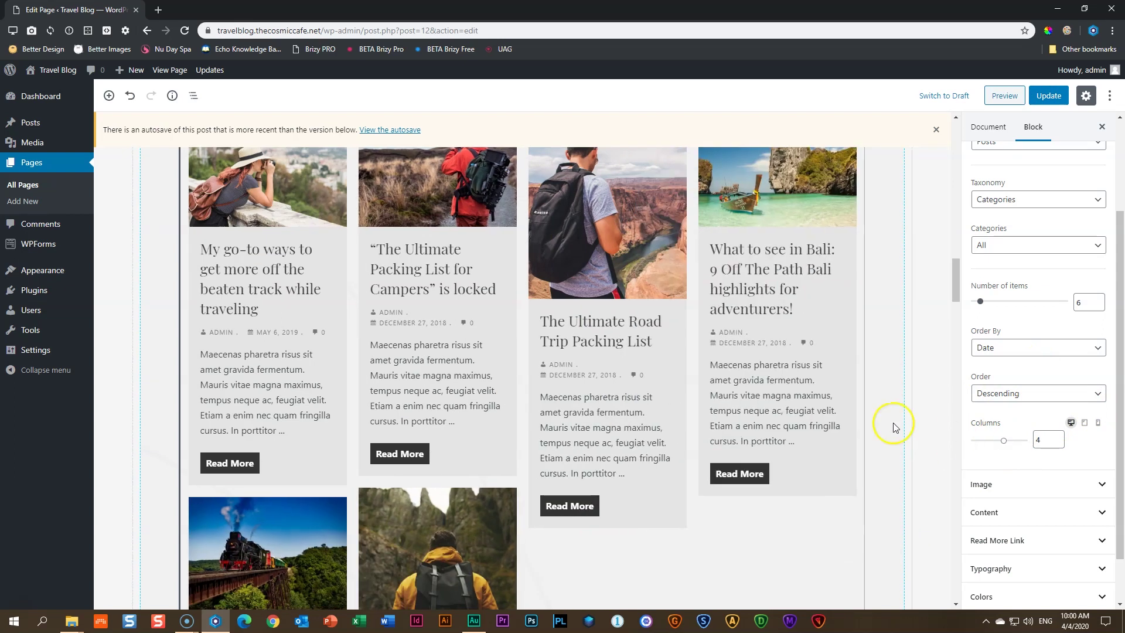
drag(979, 305, 985, 305)
click(1098, 305)
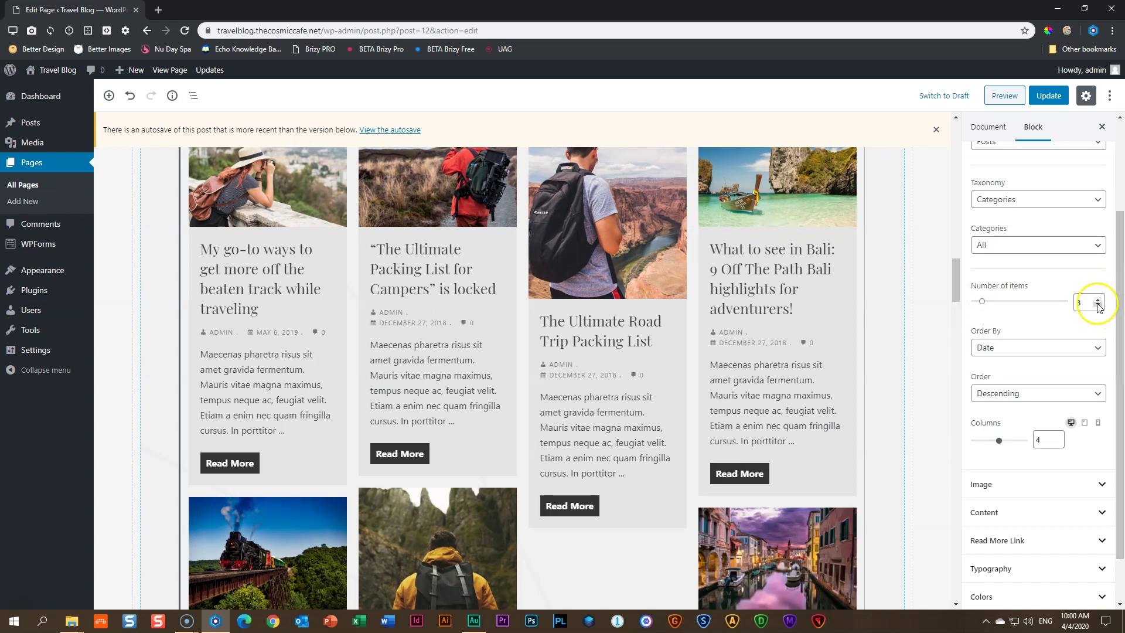
scroll(1073, 319, down, 1)
scroll(749, 328, down, 5)
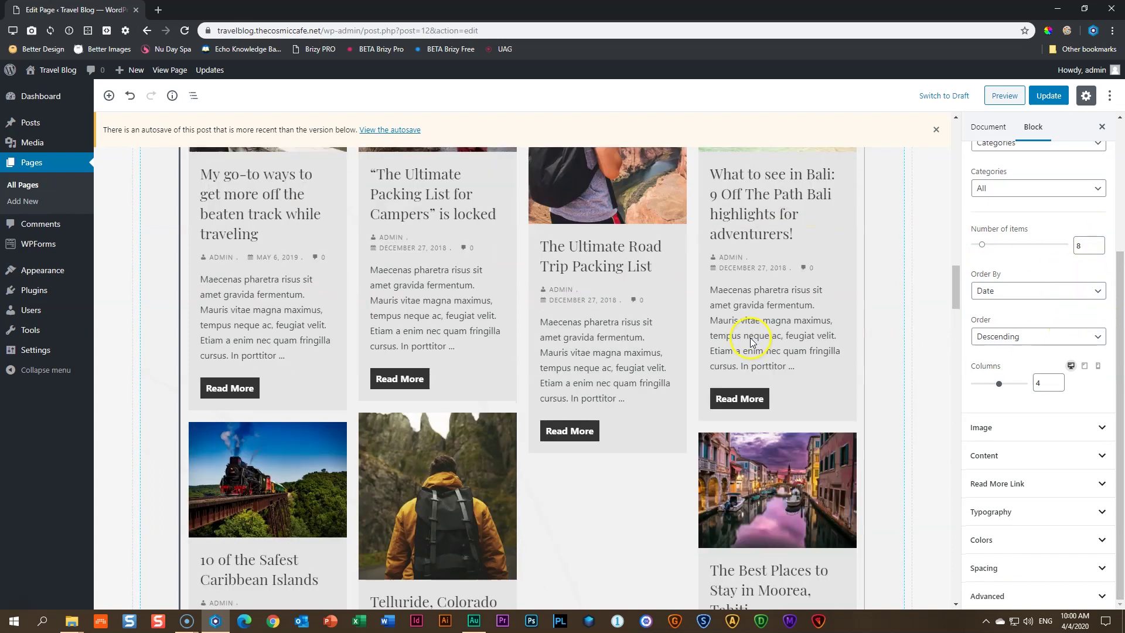
scroll(750, 337, down, 5)
scroll(753, 339, up, 7)
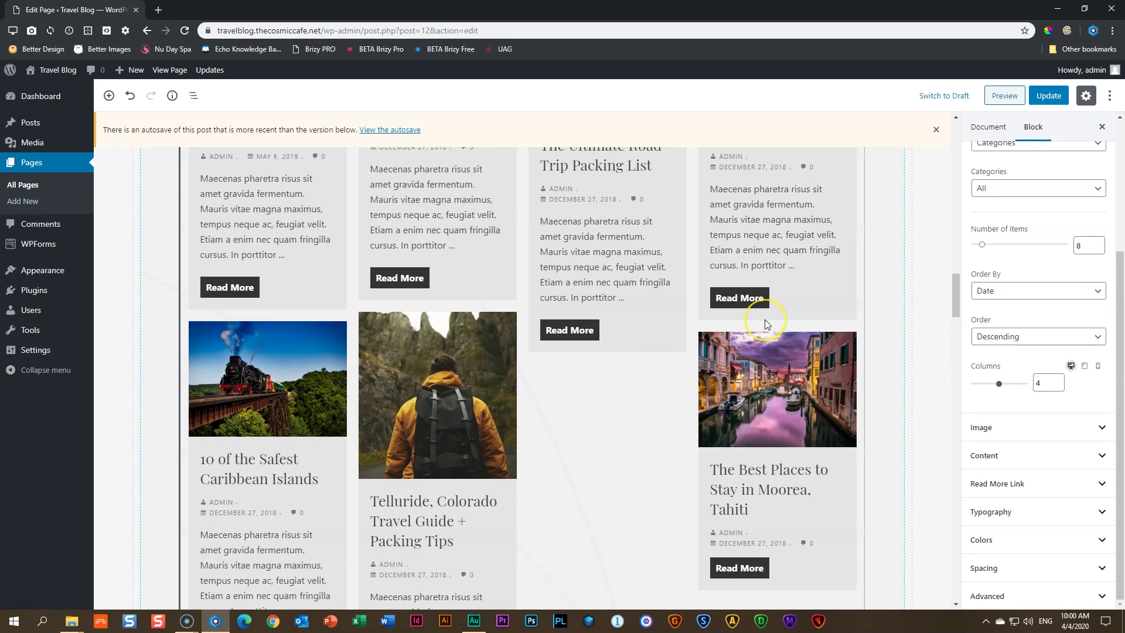
scroll(765, 319, up, 3)
scroll(769, 323, down, 5)
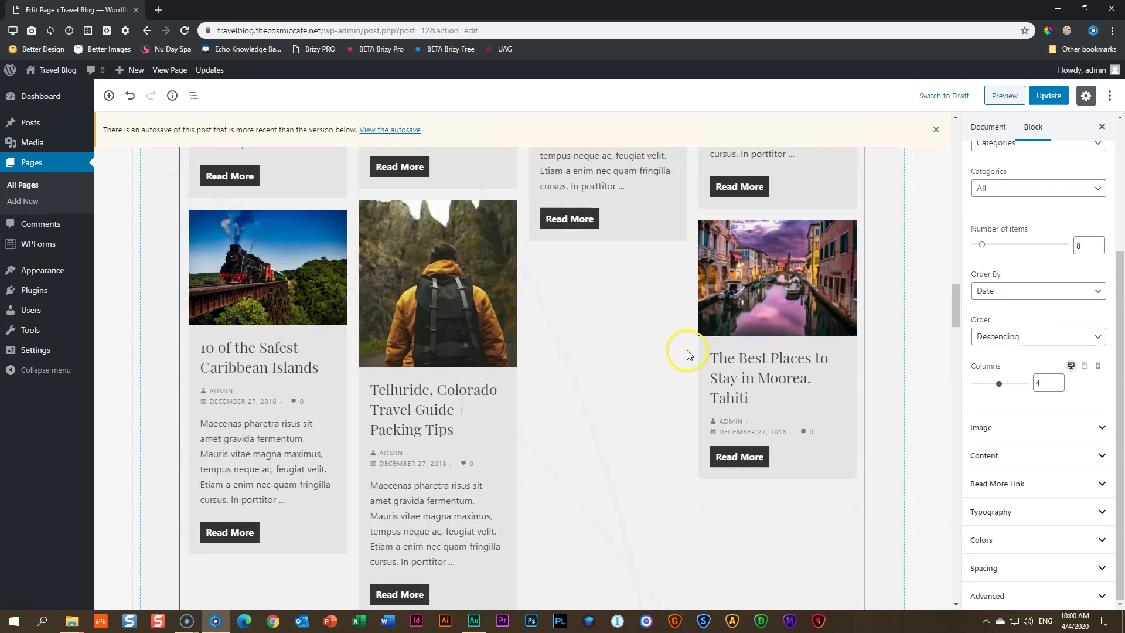
scroll(687, 354, up, 3)
drag(999, 383, 991, 383)
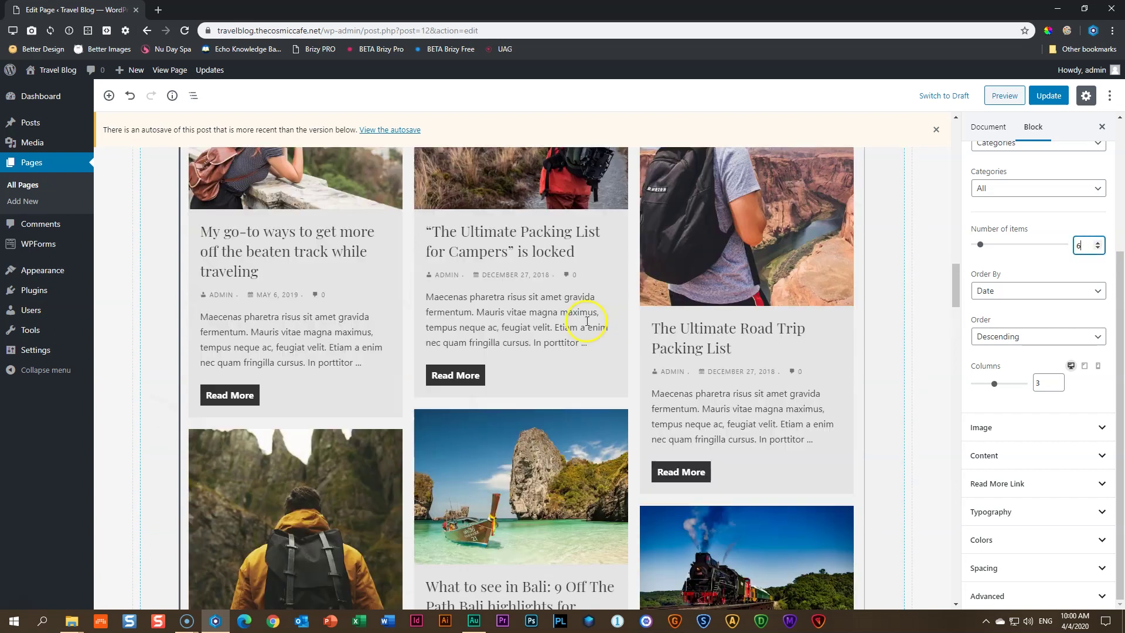
Try card images behind the text with a more opaque light grey overlay
scroll(1034, 252, up, 3)
click(1029, 237)
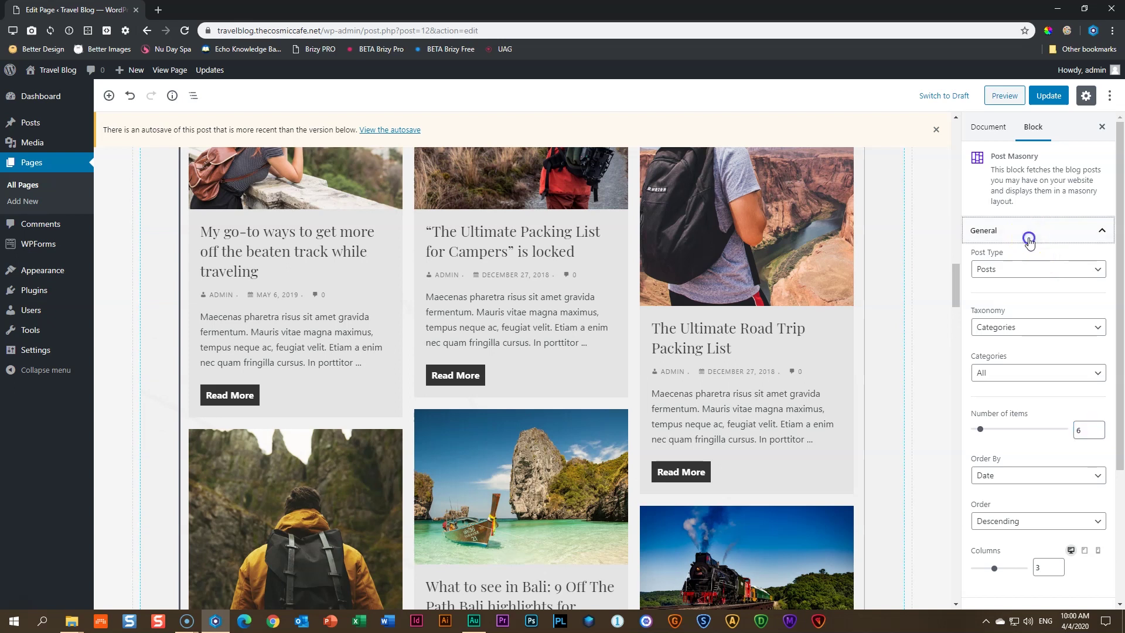
click(1020, 253)
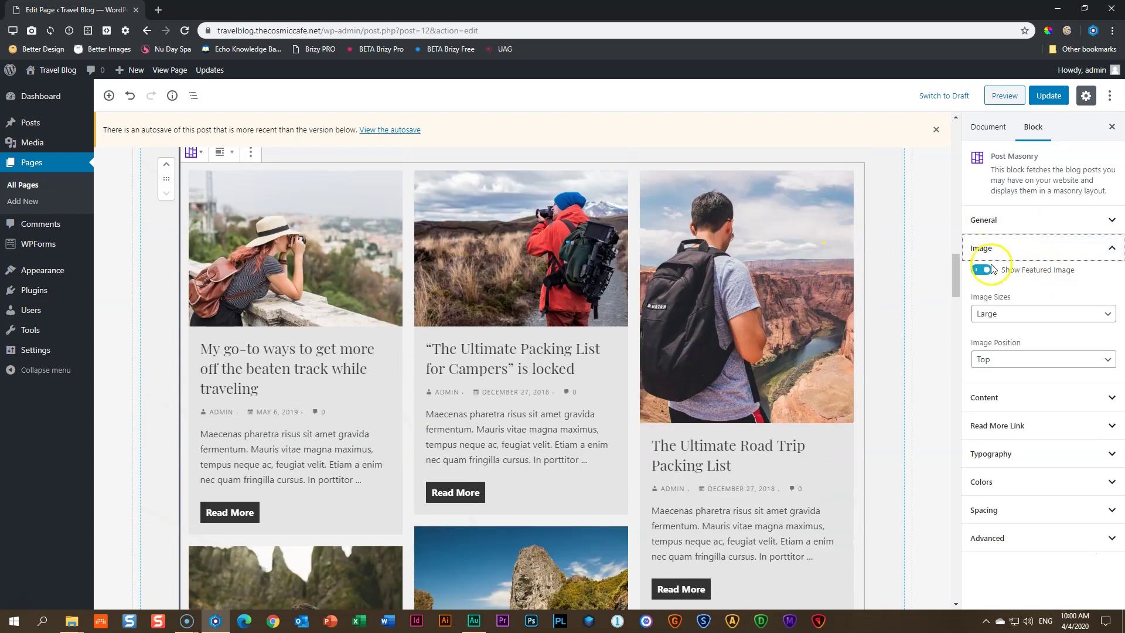
click(1012, 359)
click(1014, 384)
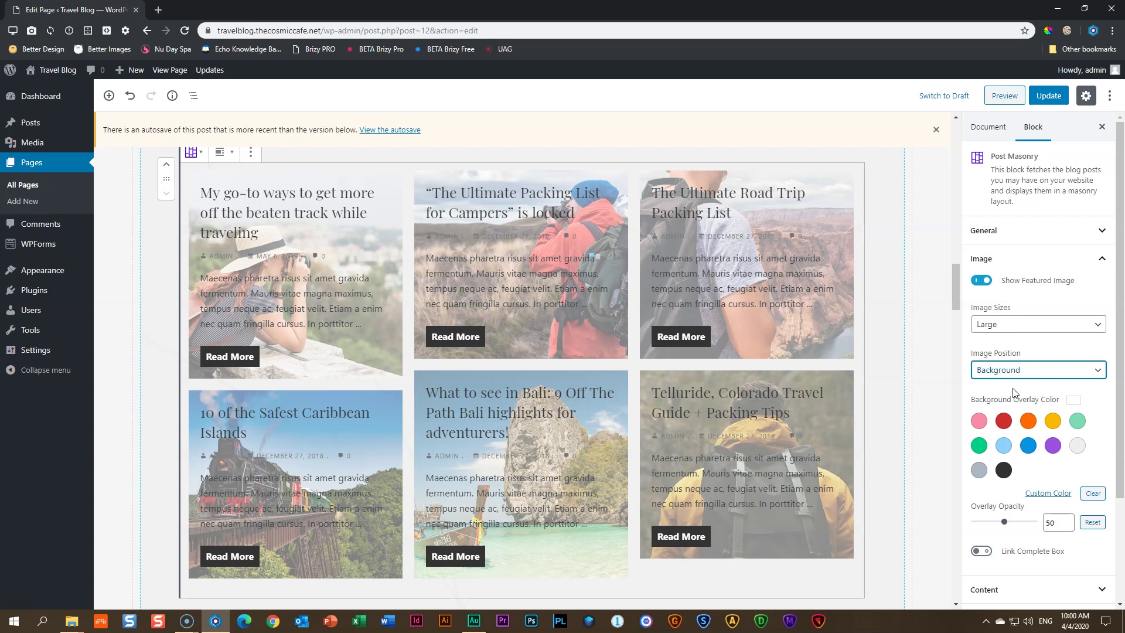
click(1003, 470)
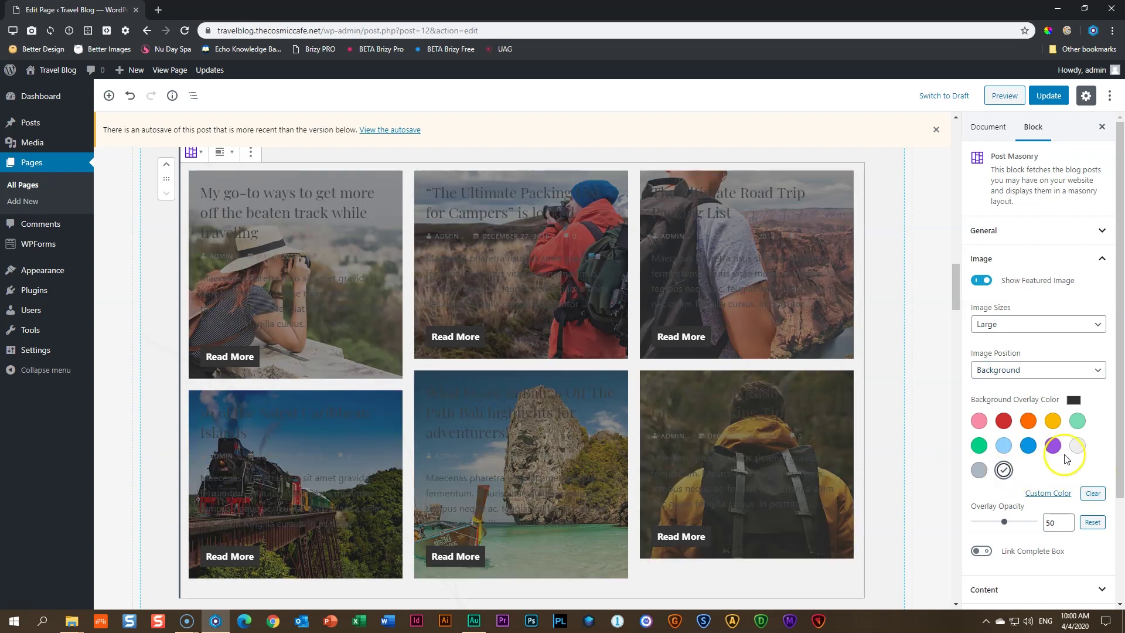
click(1077, 445)
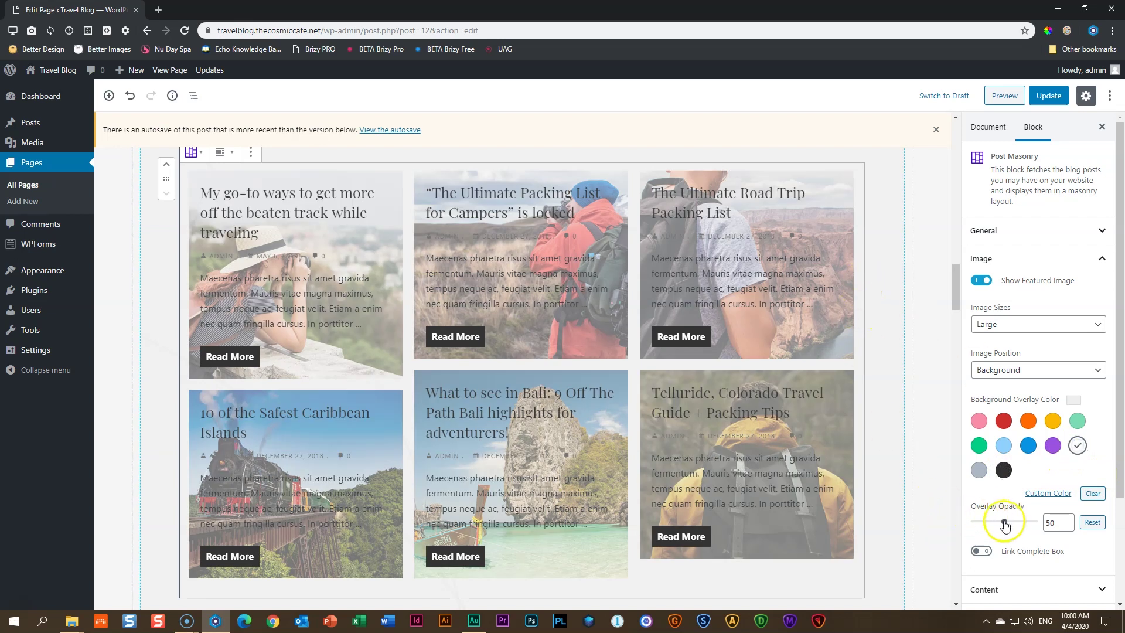
drag(1004, 522, 1021, 526)
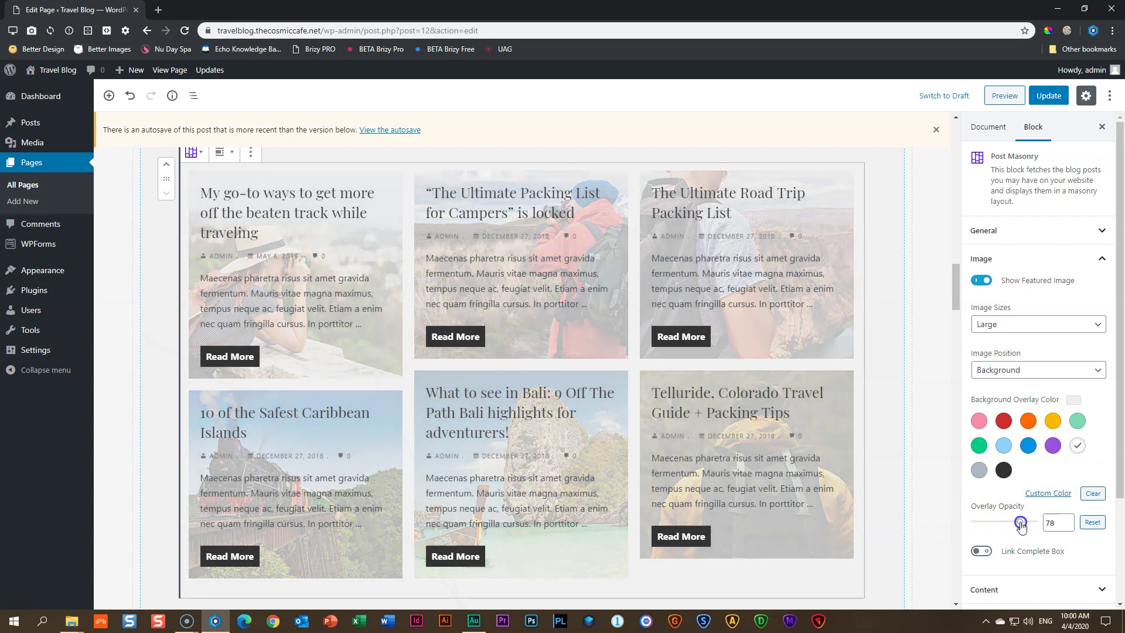
Set Image Position to Top, check Image Sizes, and toggle Show Featured Image off and on
click(999, 370)
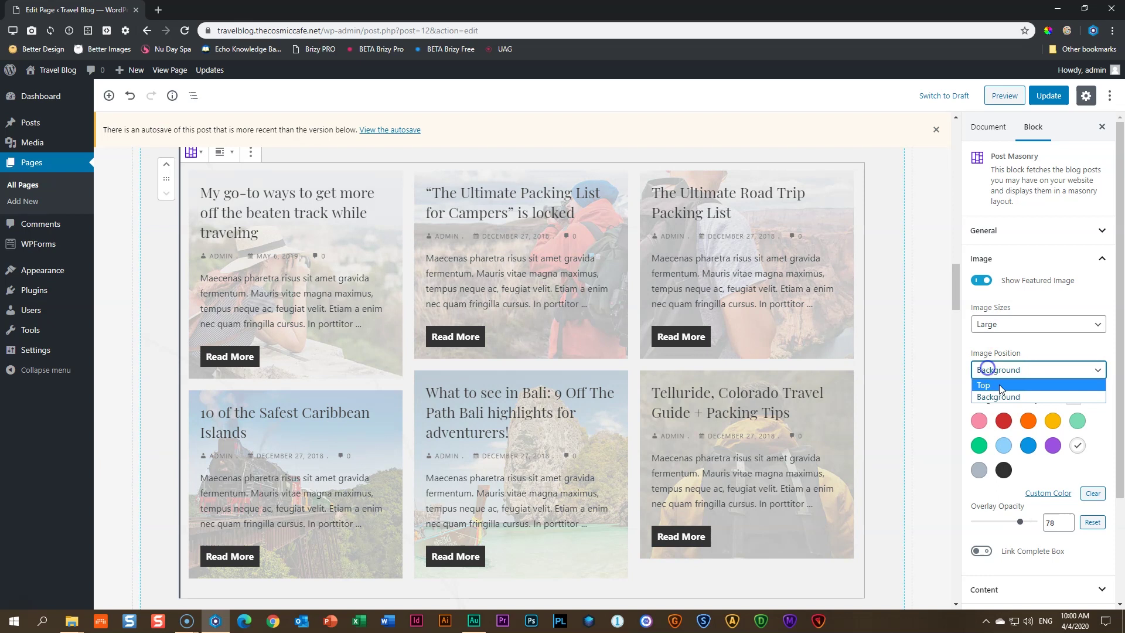
click(1000, 384)
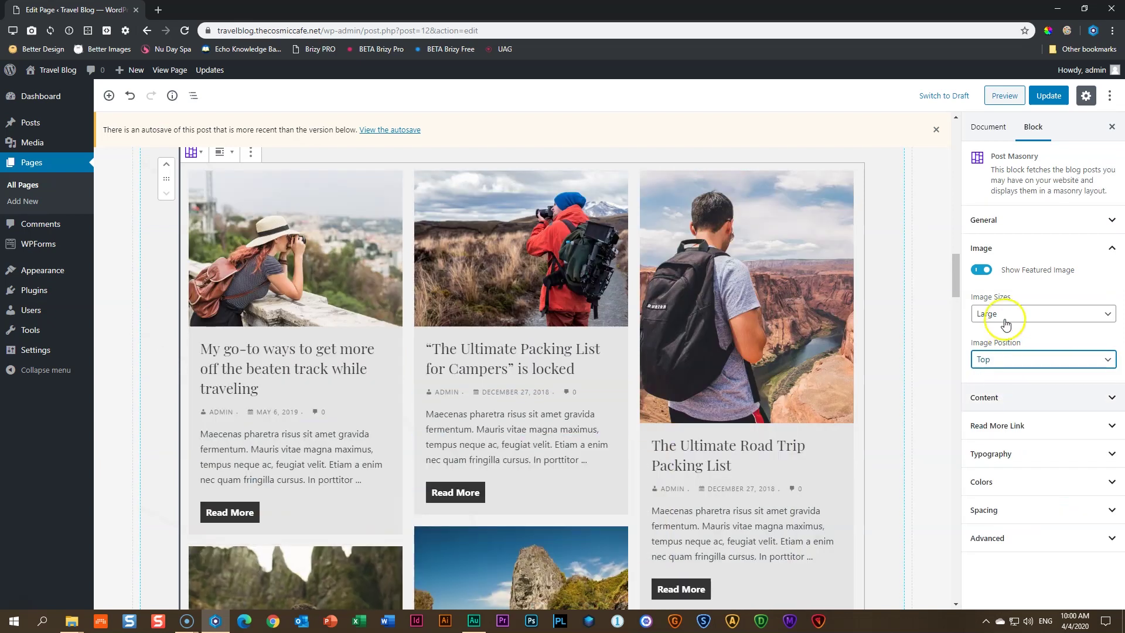
click(1005, 321)
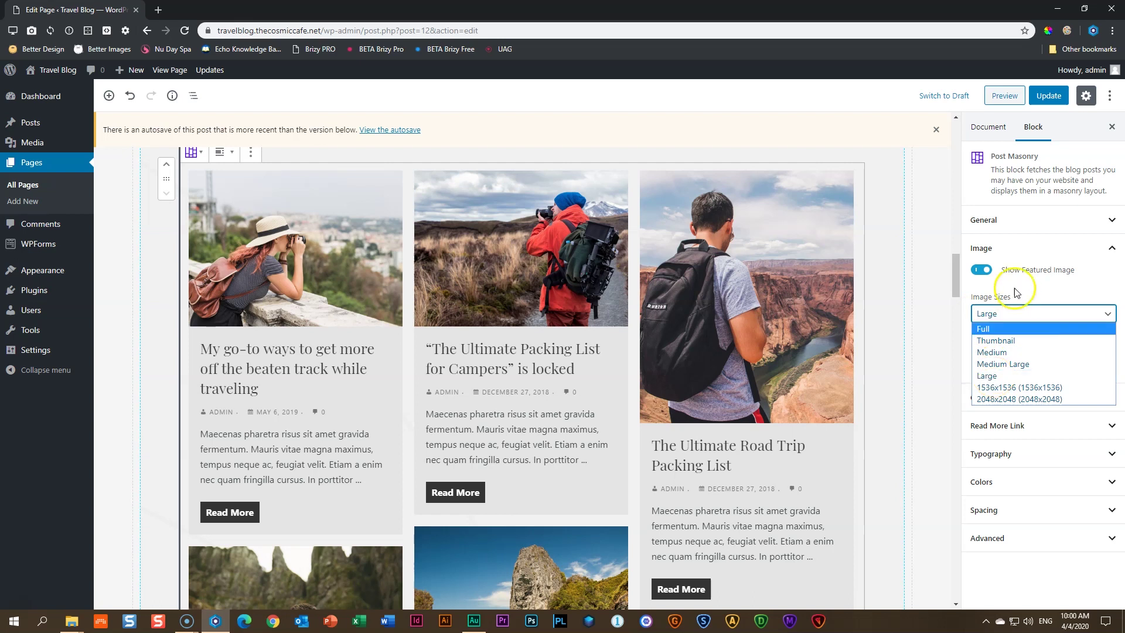
click(983, 270)
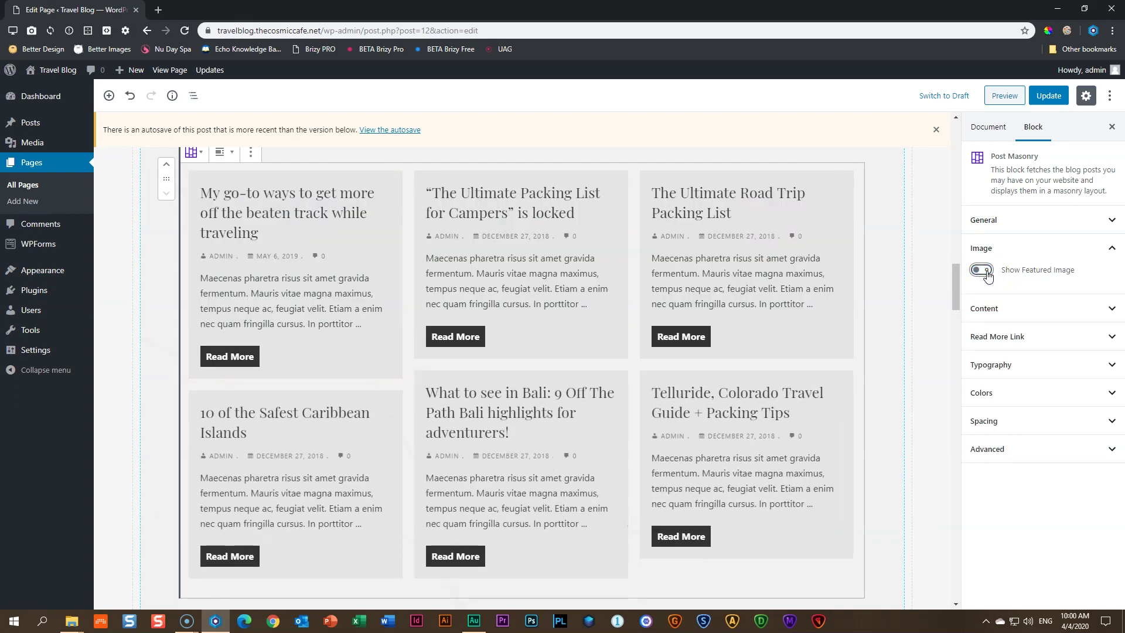
click(986, 273)
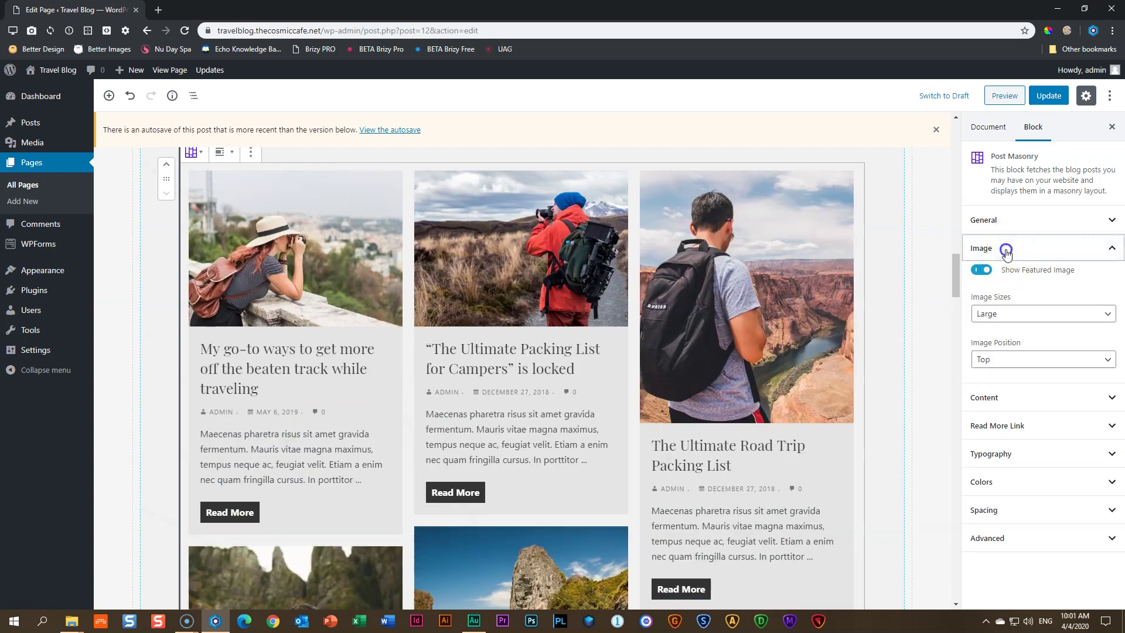
Turn off Show Author and Show Comment, keeping post titles and excerpts visible
click(1005, 249)
click(1003, 276)
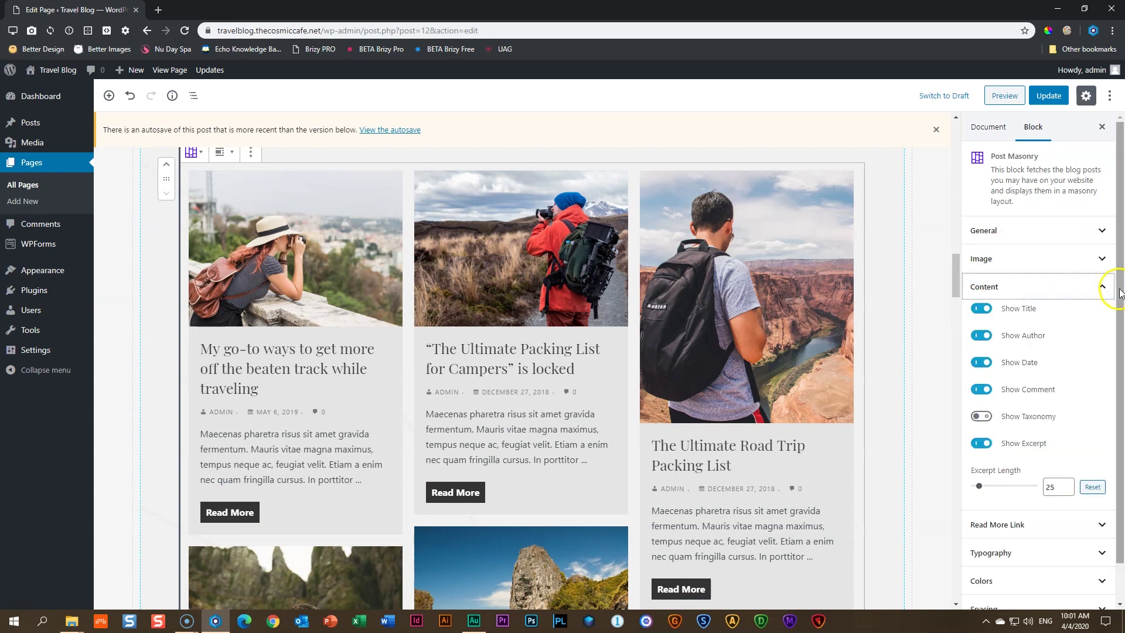
scroll(1120, 293, down, 1)
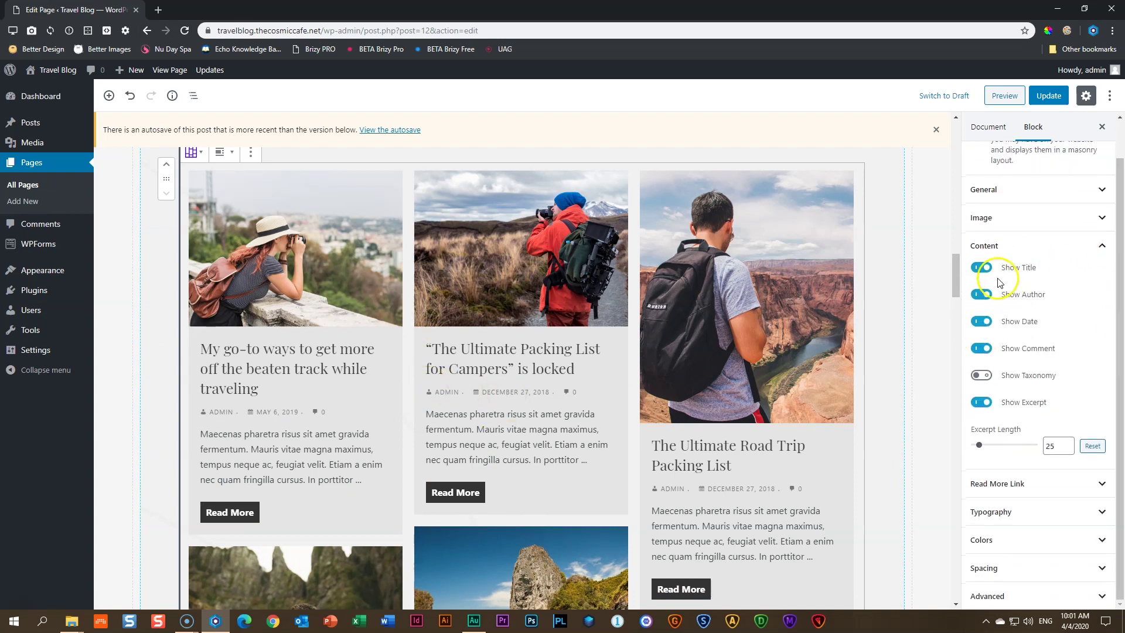
click(979, 268)
click(978, 268)
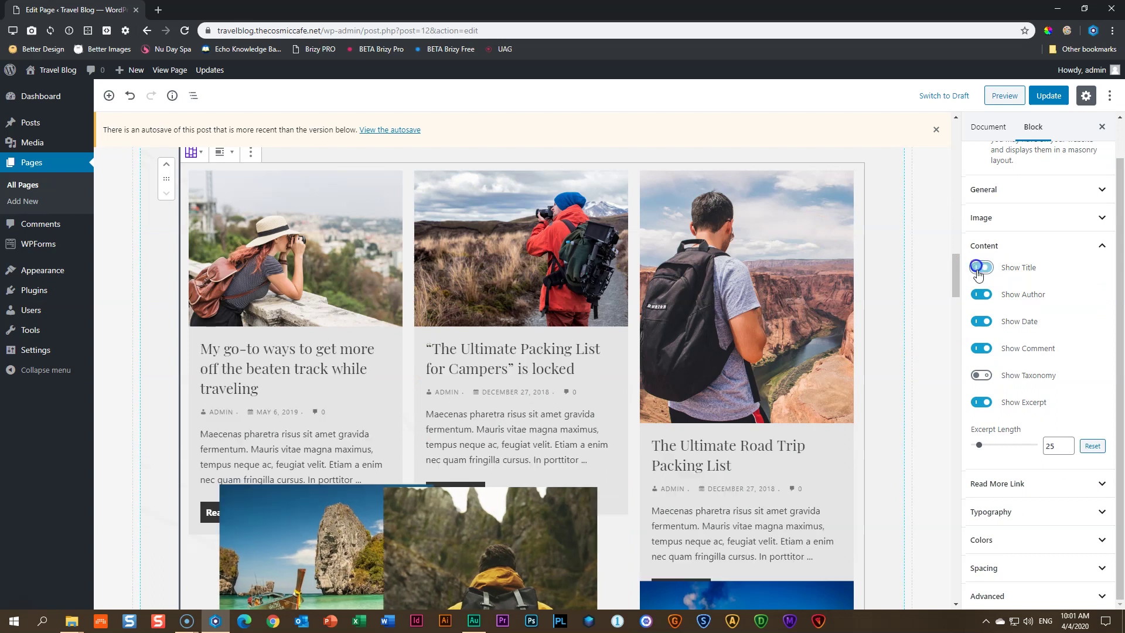
click(980, 295)
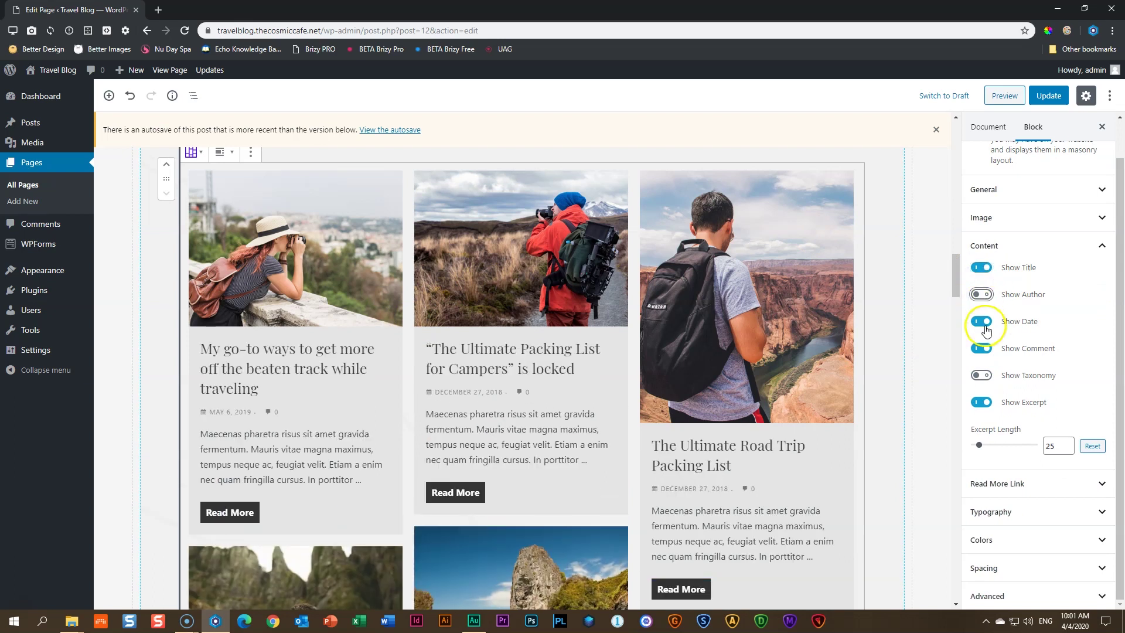
click(980, 348)
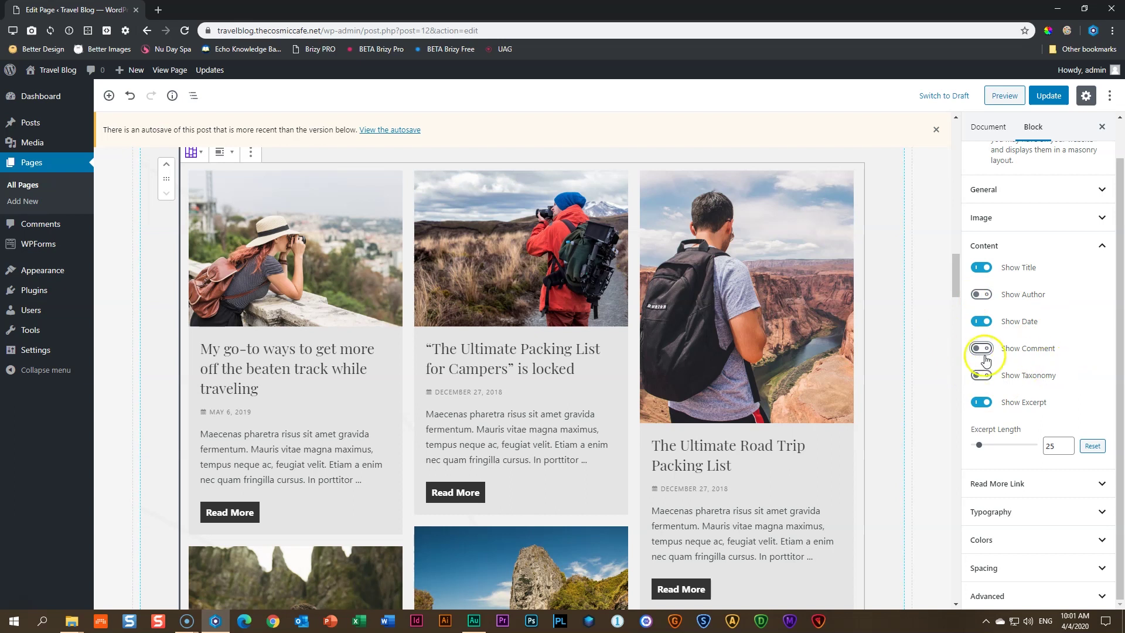
click(982, 403)
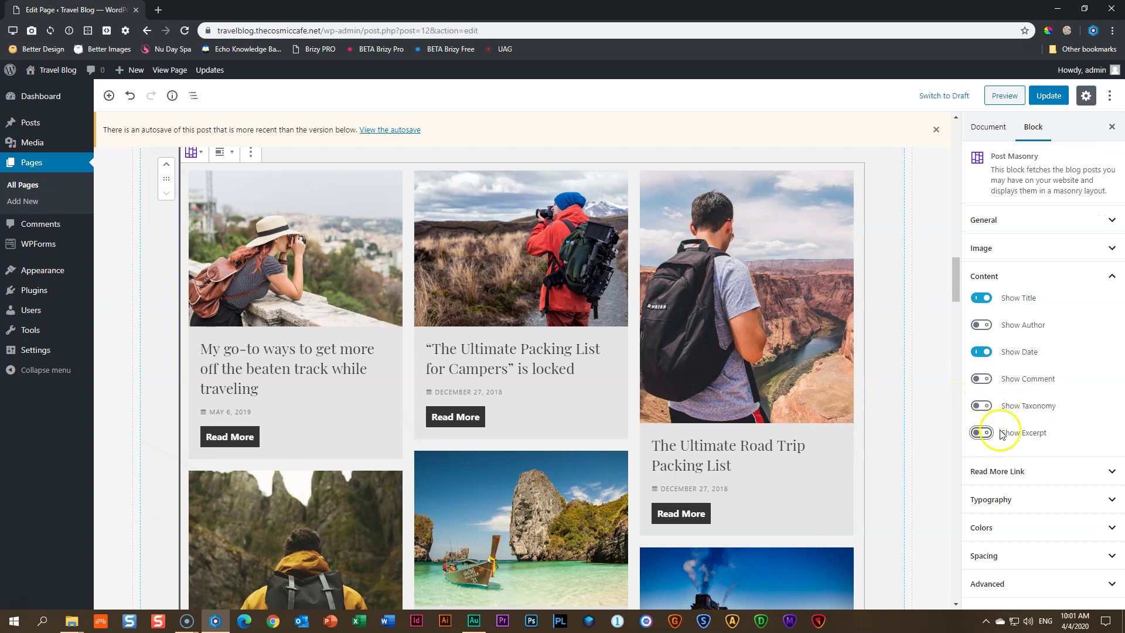
click(1001, 434)
Set the Excerpt Length to 20 words
scroll(1043, 428, down, 1)
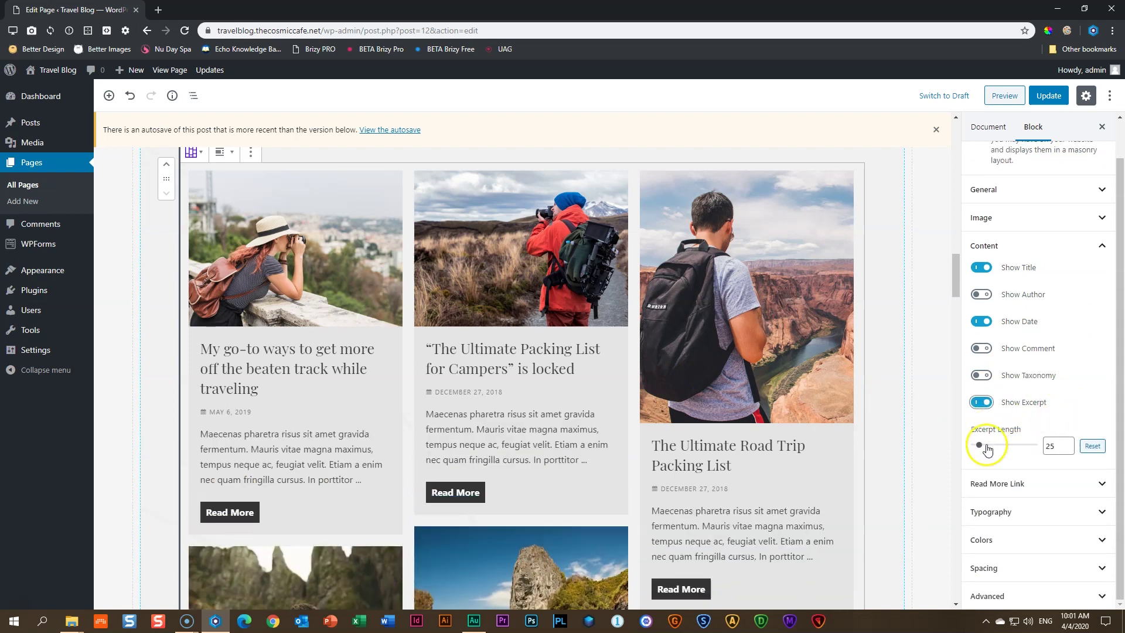
click(988, 447)
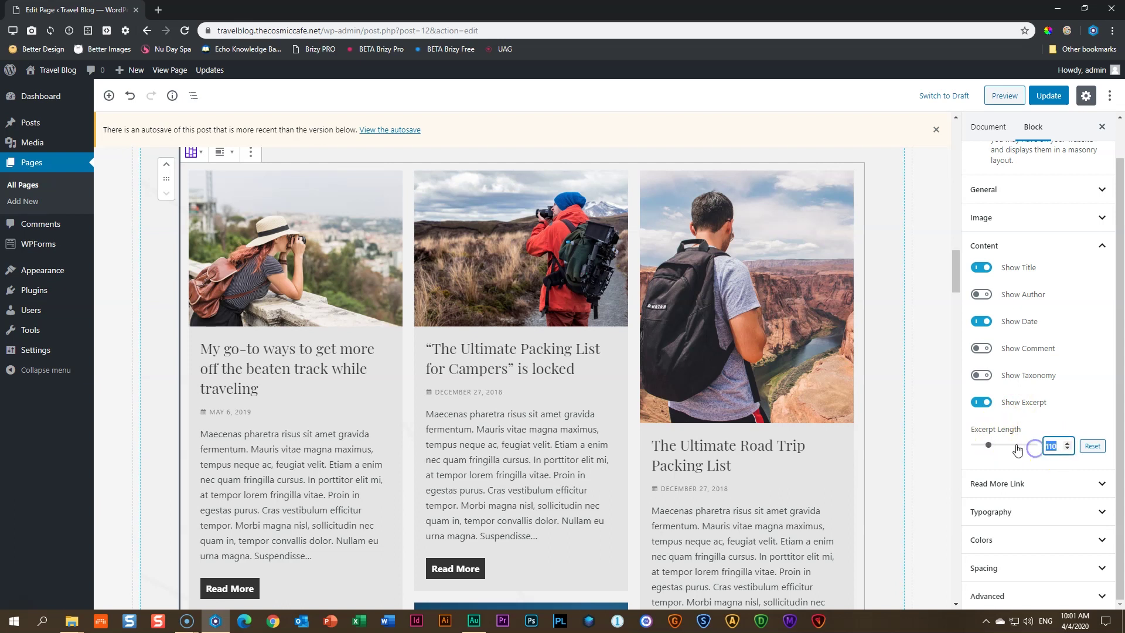
text(20)
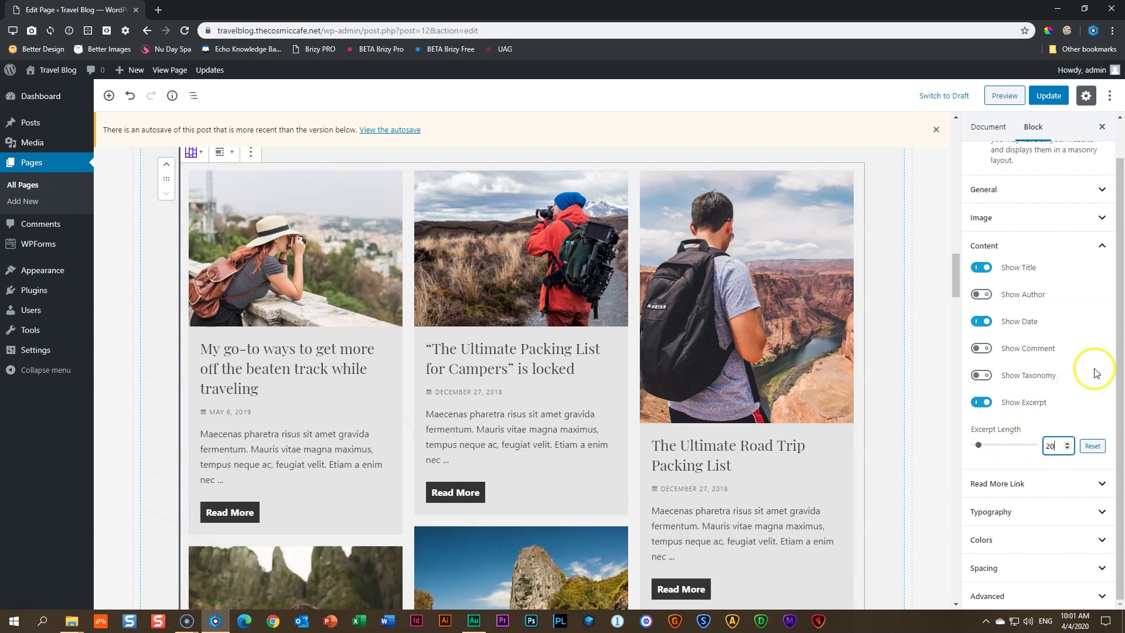
click(1021, 246)
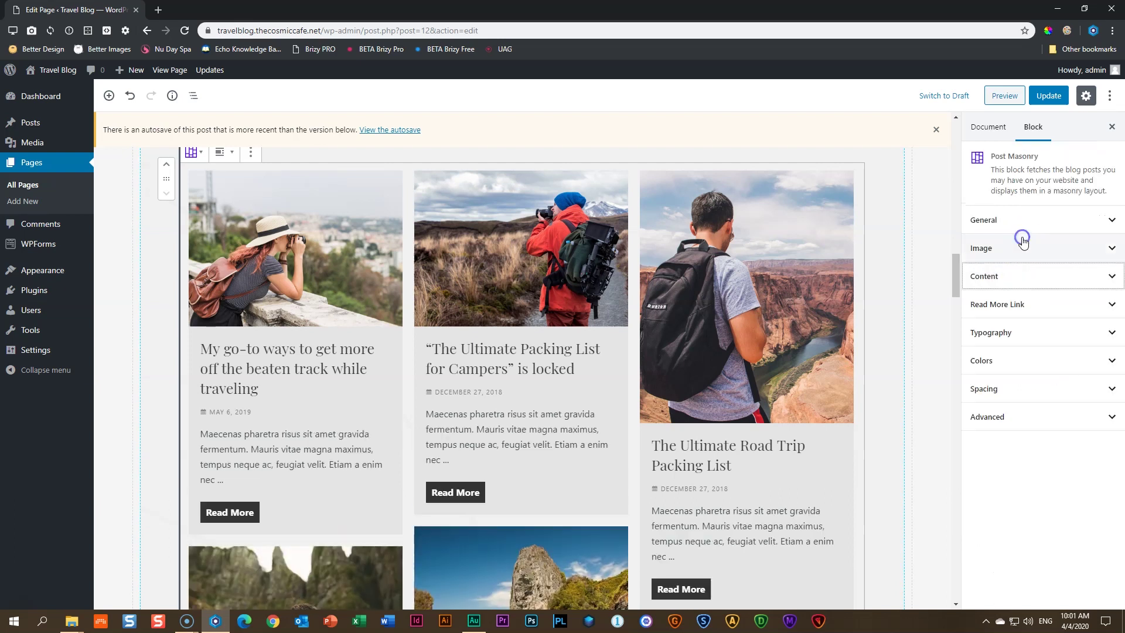
Set the Read More Button Padding sliders to 11 px and 25 px
click(1018, 303)
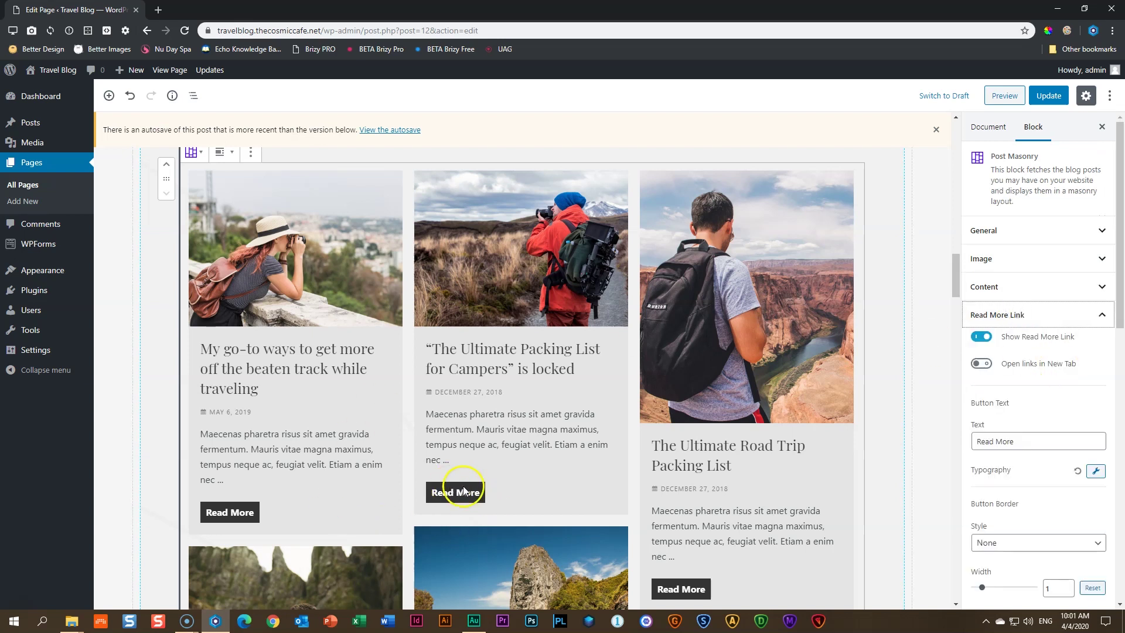
scroll(1120, 369, down, 4)
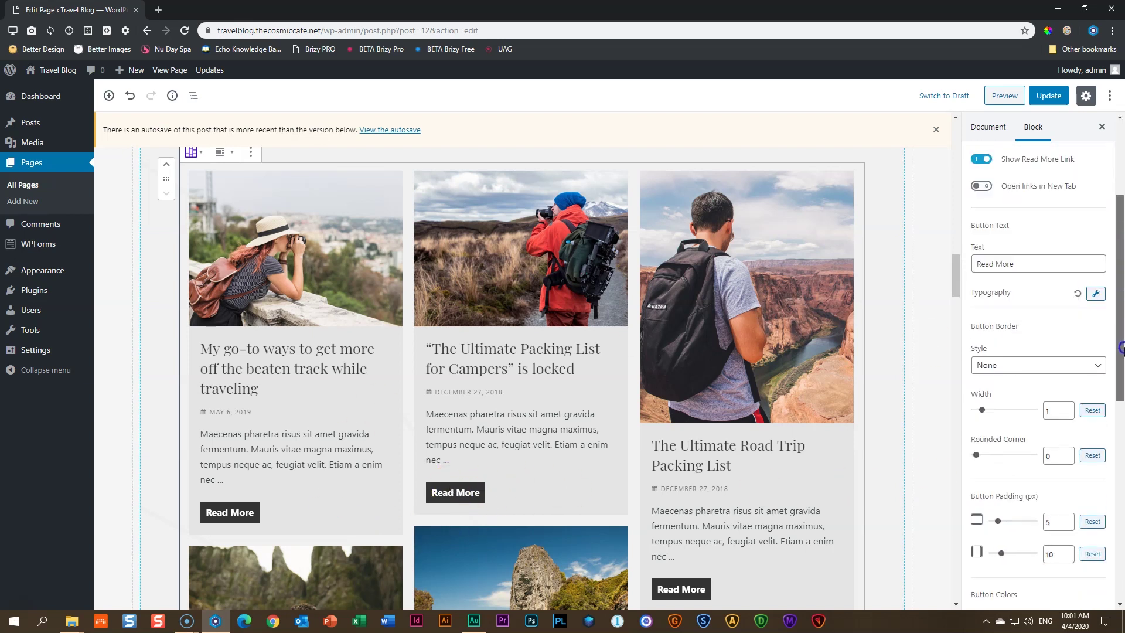
click(996, 482)
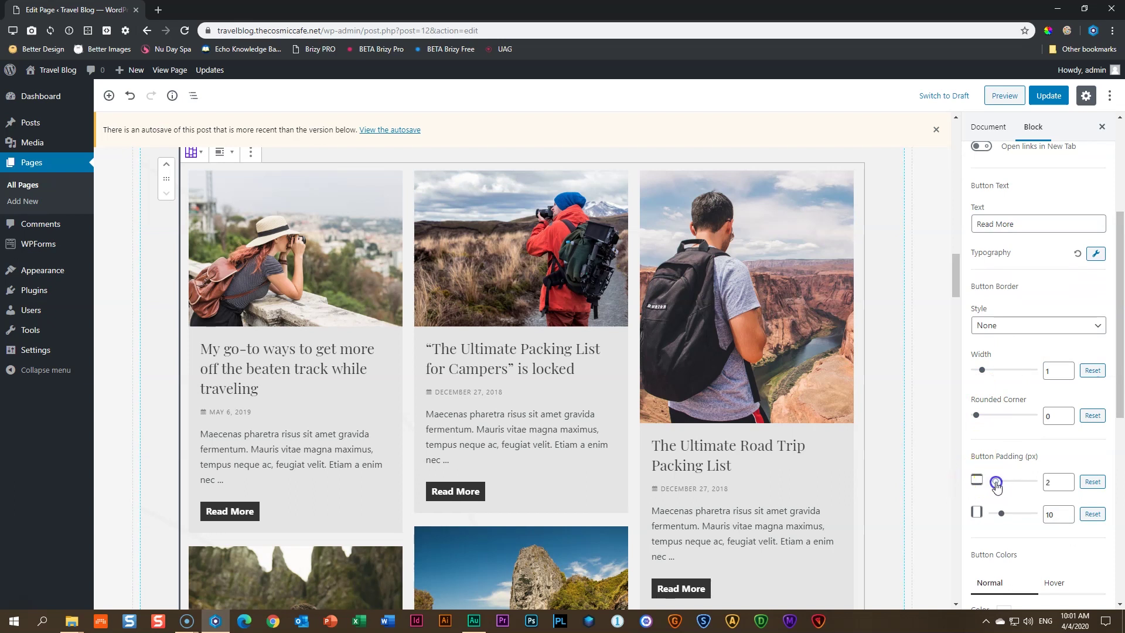
drag(997, 482, 1011, 515)
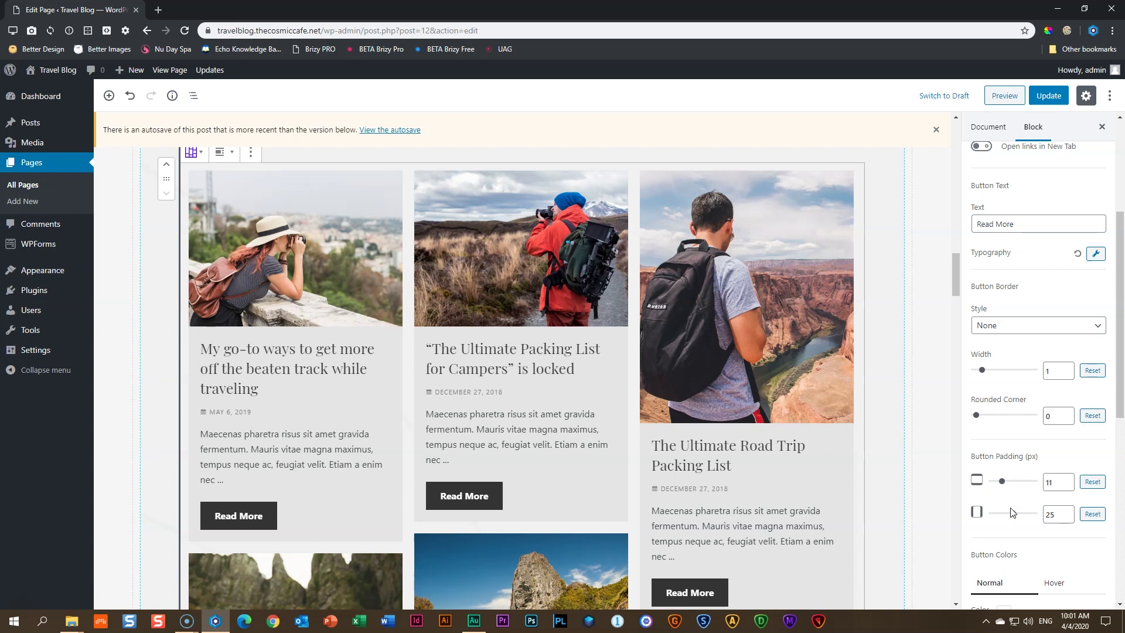
scroll(1013, 512, down, 7)
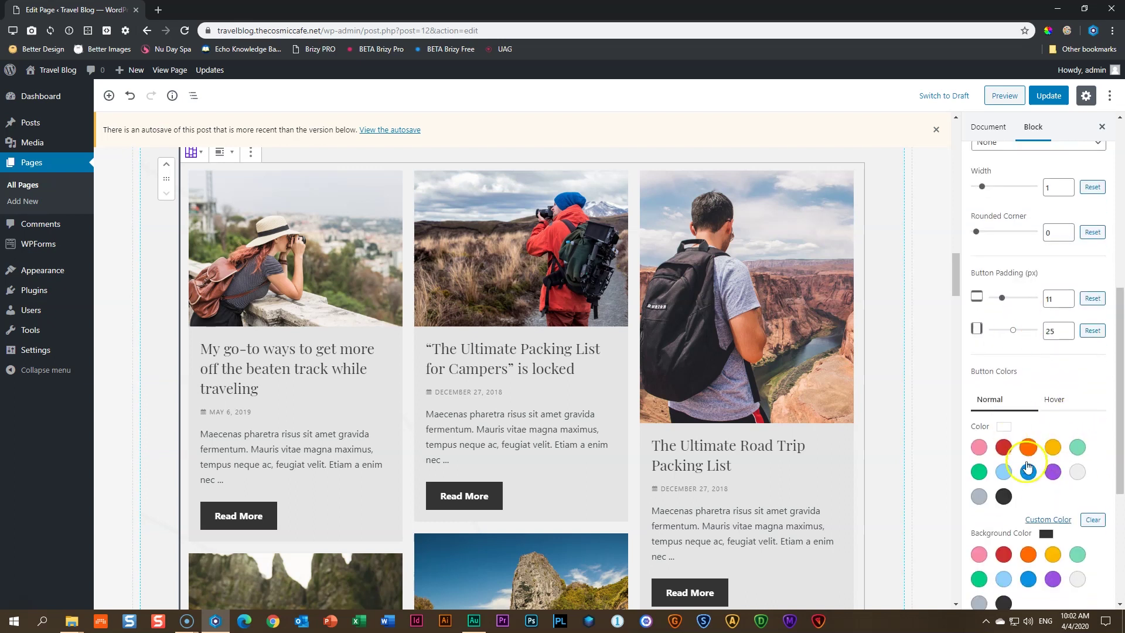
scroll(1097, 477, down, 1)
scroll(1055, 472, up, 10)
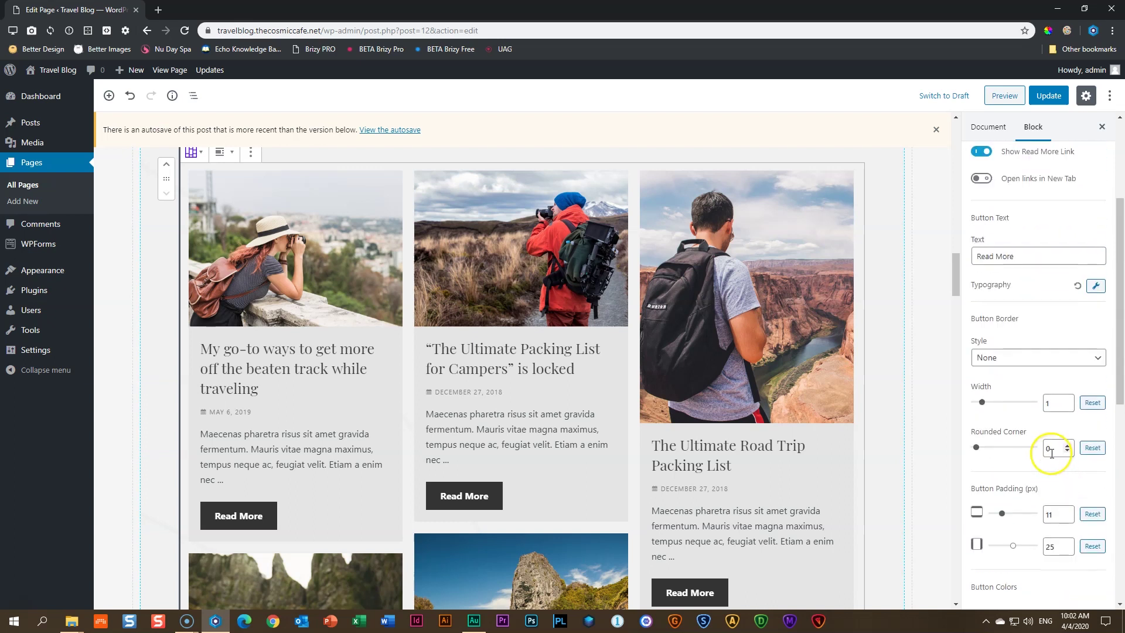
Set Blog Background Color to the yellow swatch after trying orange and light grey
click(1012, 316)
click(999, 342)
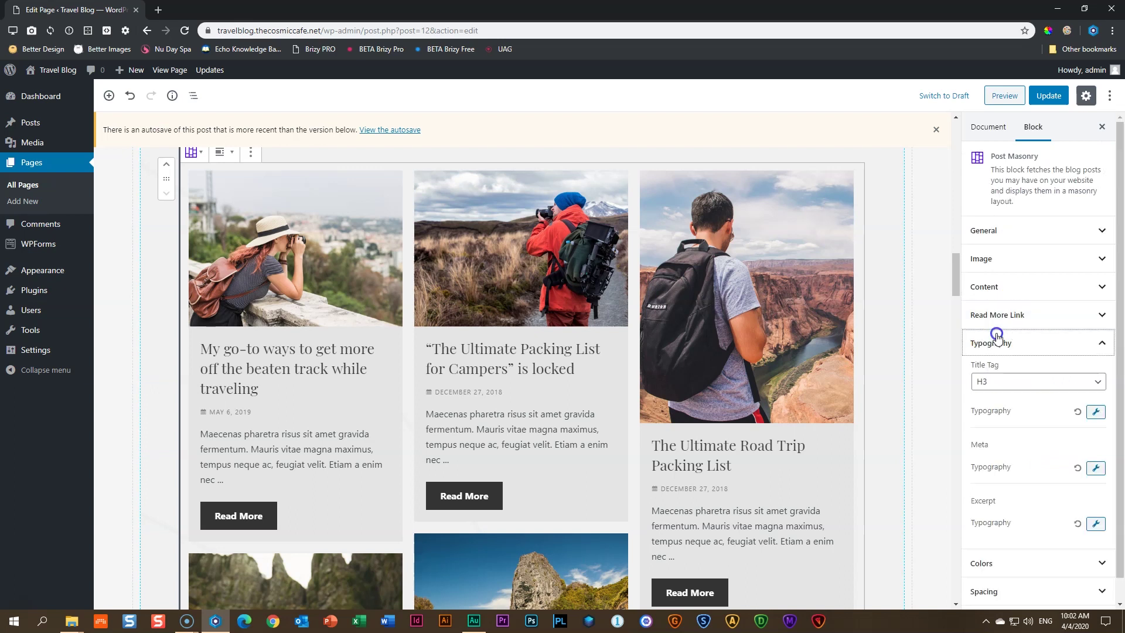
scroll(1051, 381, down, 1)
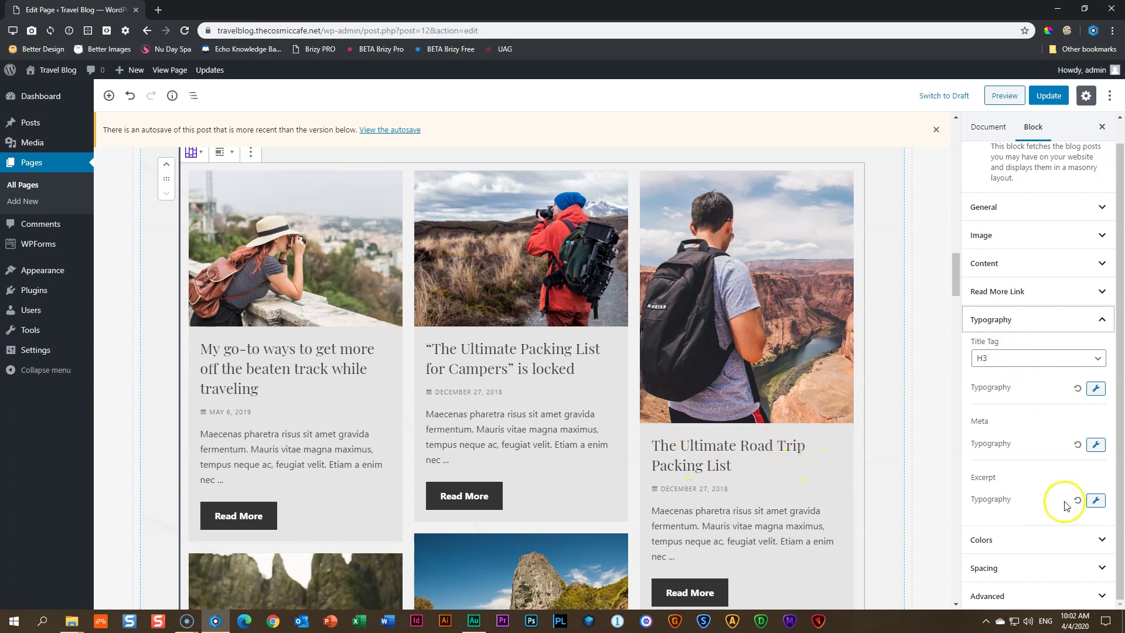
click(1007, 540)
scroll(1046, 481, down, 4)
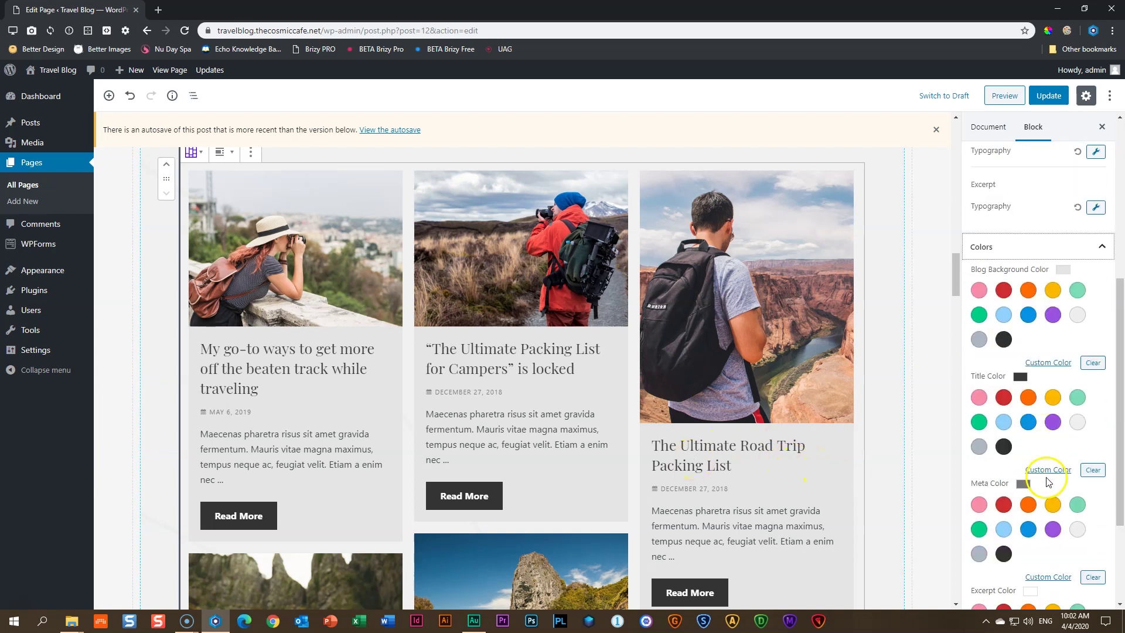
click(1030, 291)
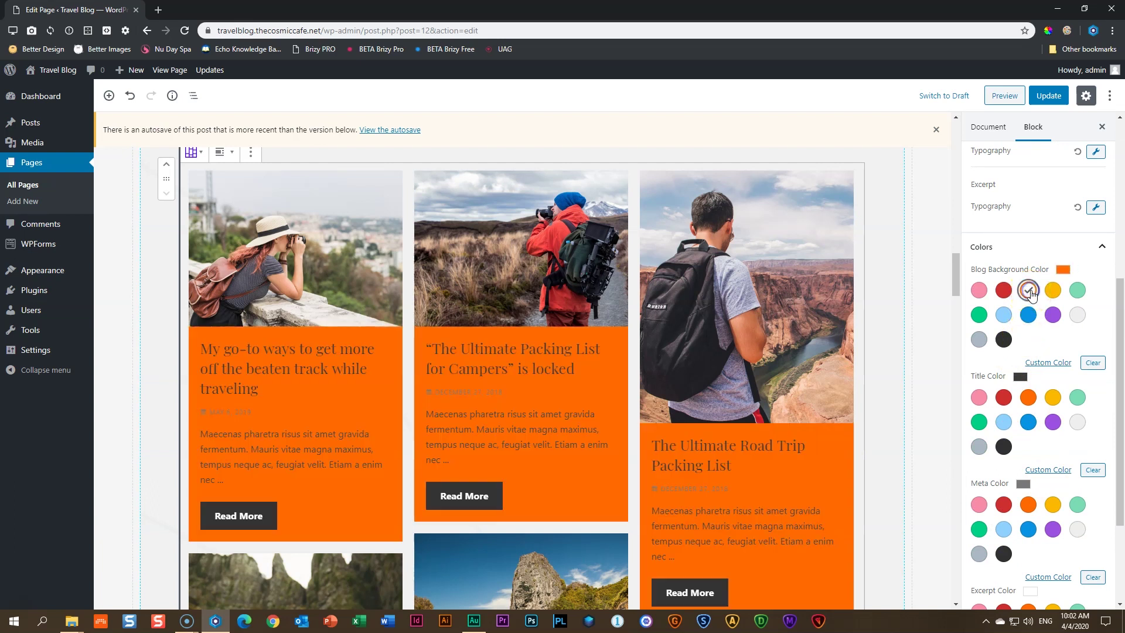
click(1077, 315)
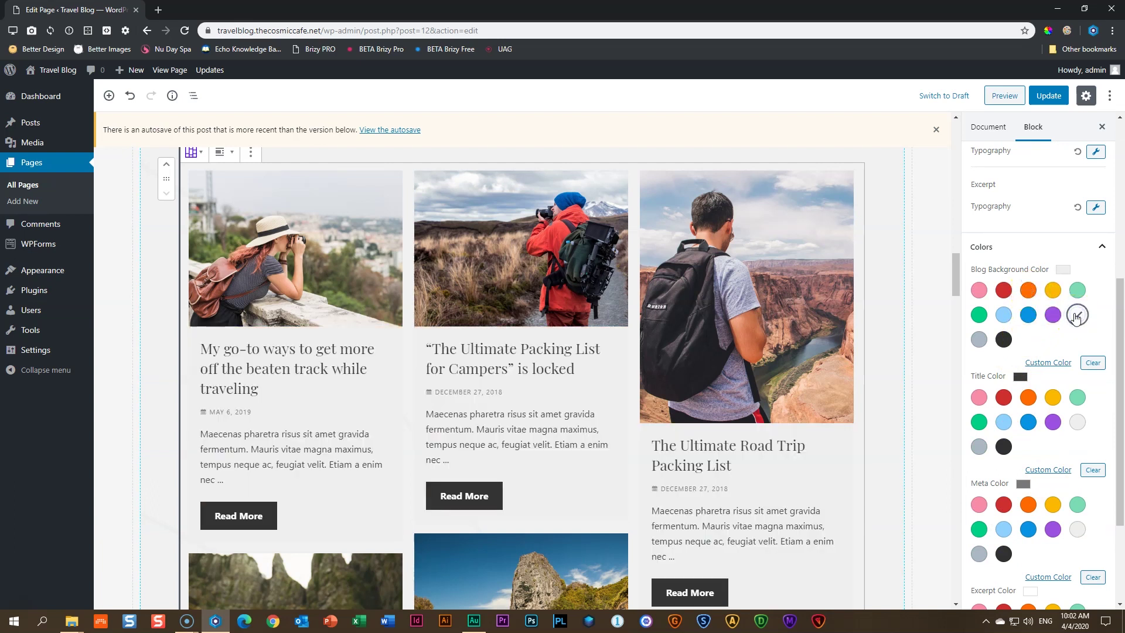
click(1053, 291)
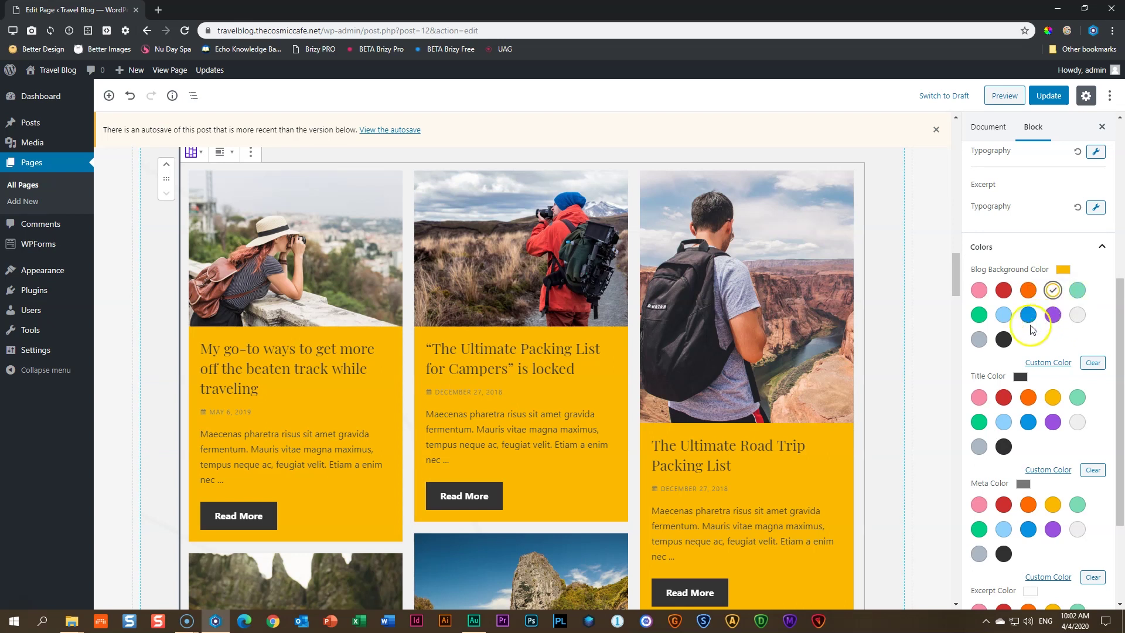
Sample the dark olive tone from the hero photo with the eyedropper extension
scroll(678, 346, up, 20)
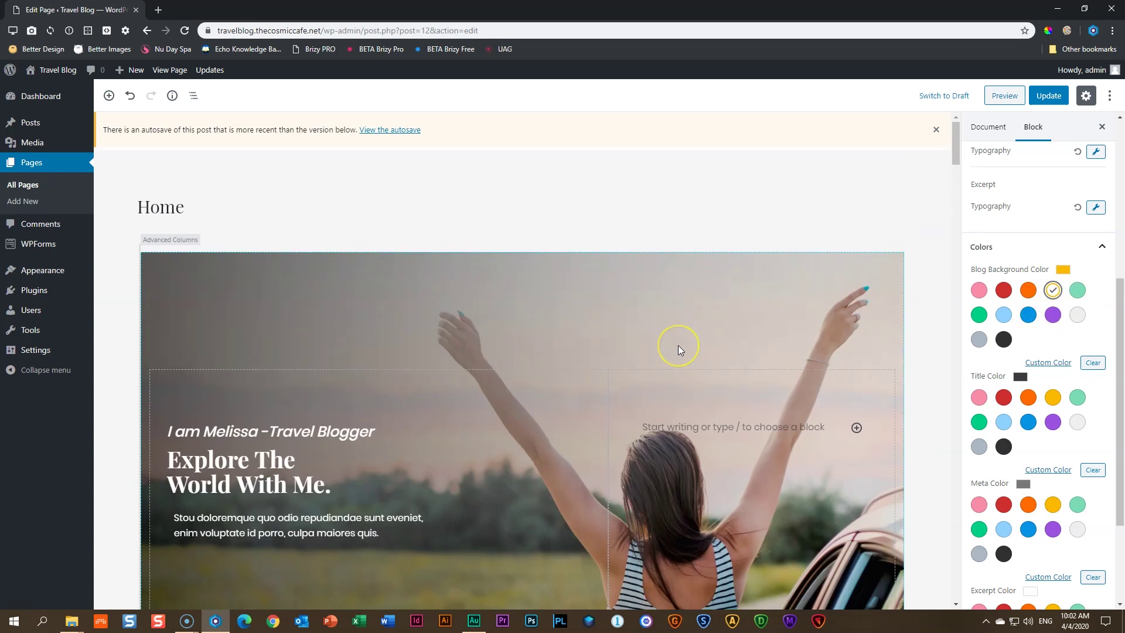
scroll(678, 349, down, 5)
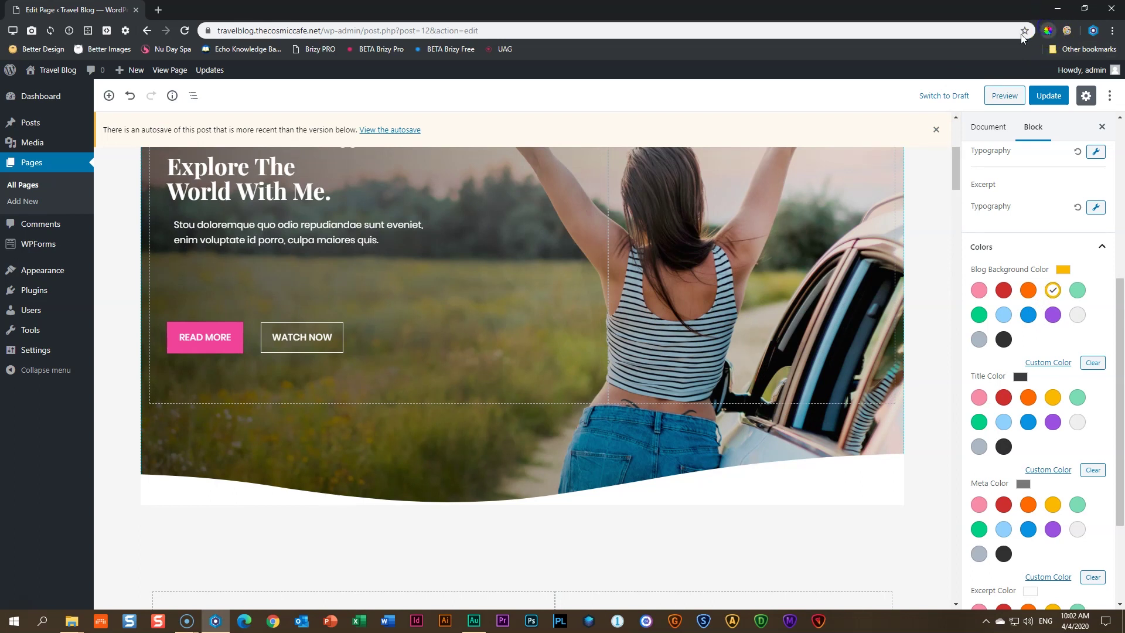
click(1048, 31)
click(526, 470)
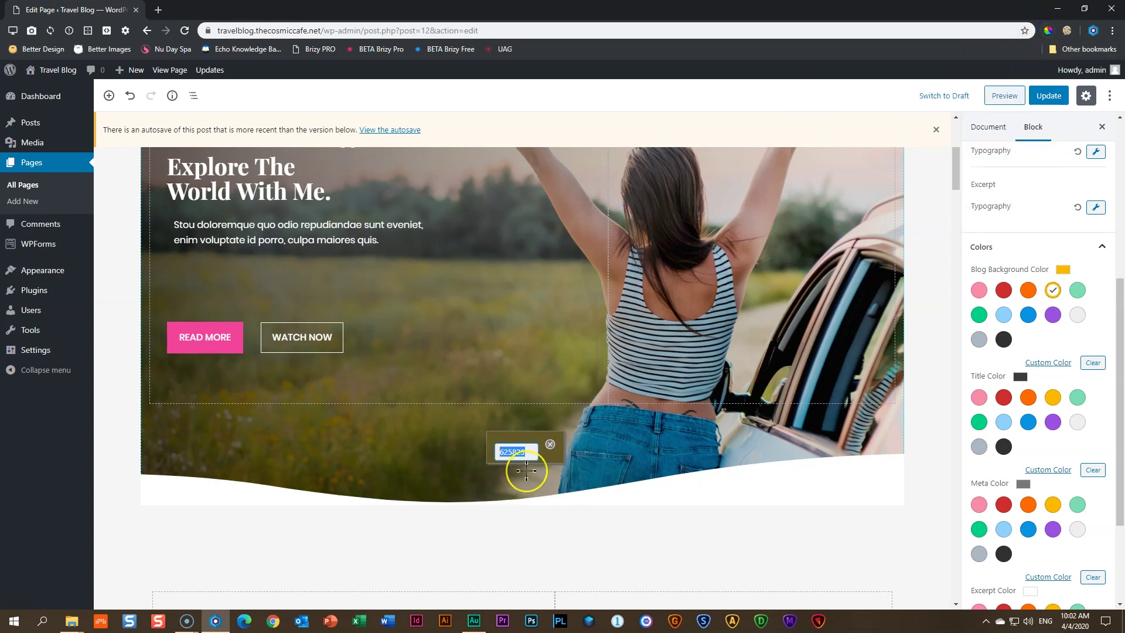
click(548, 448)
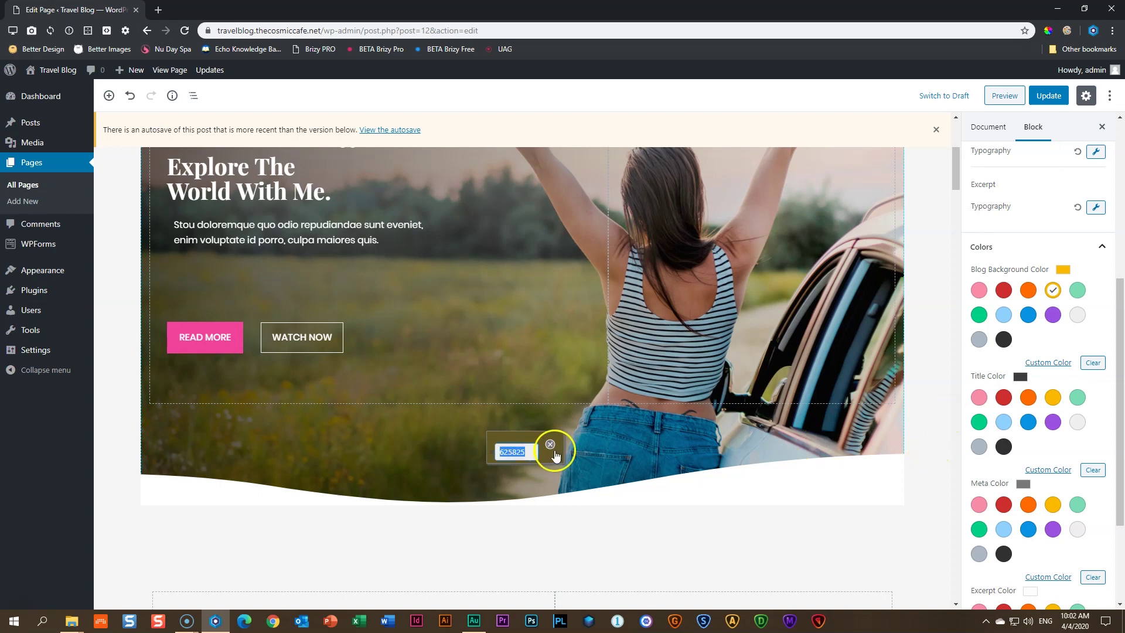
click(551, 443)
Set the Blog Background Color custom hex to 625b25 and reselect the Post Masonry block
scroll(836, 439, down, 15)
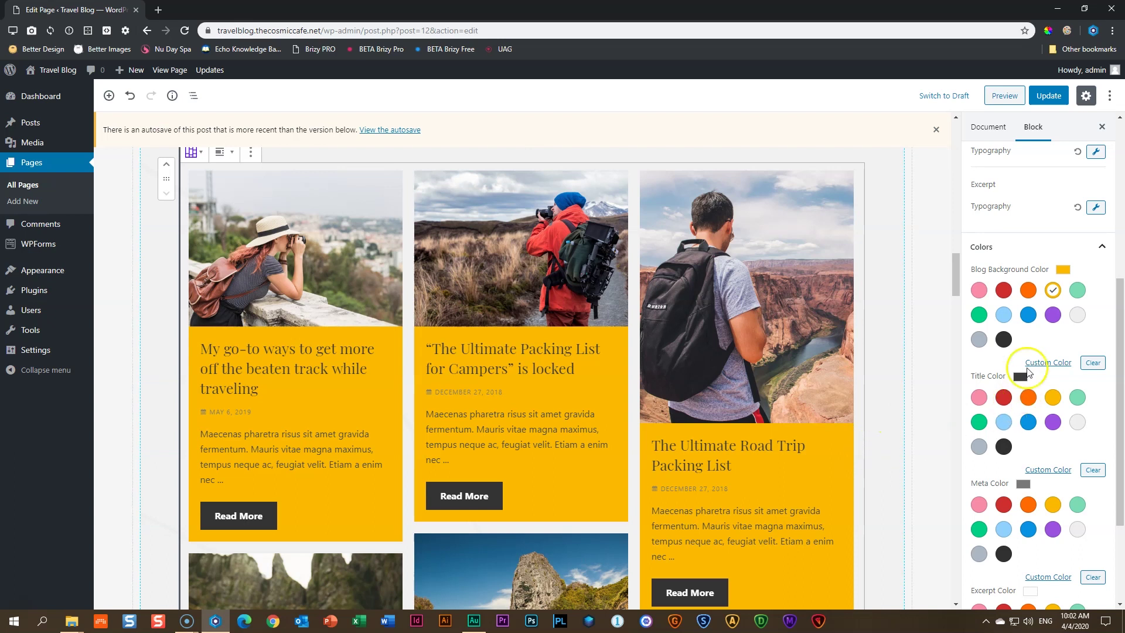
click(1061, 364)
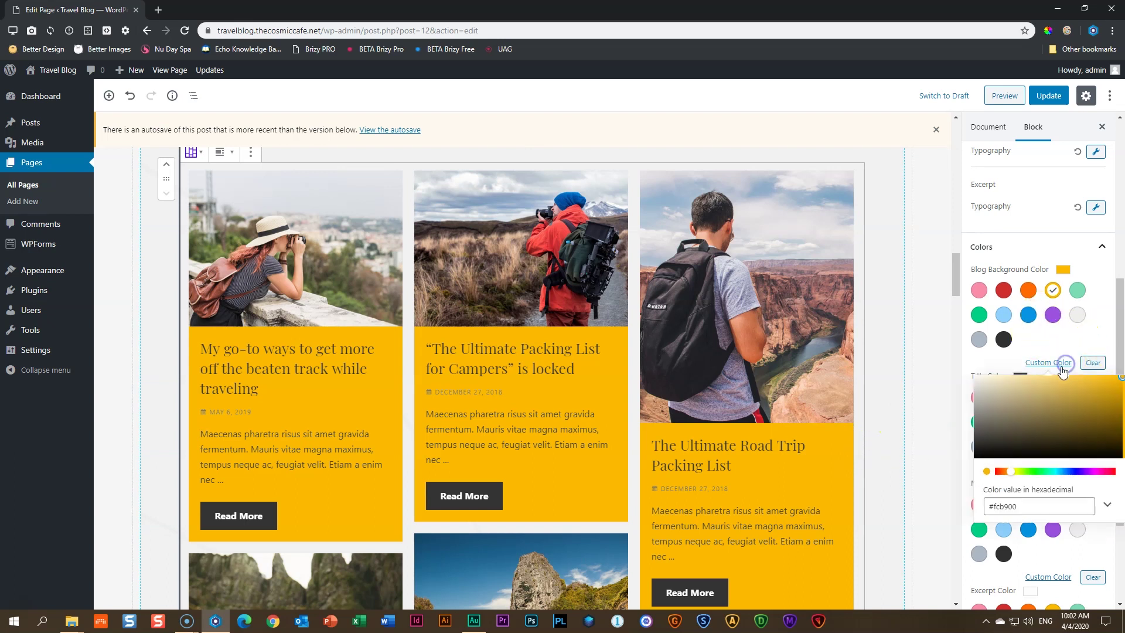
double_click(1007, 506)
text(625b25)
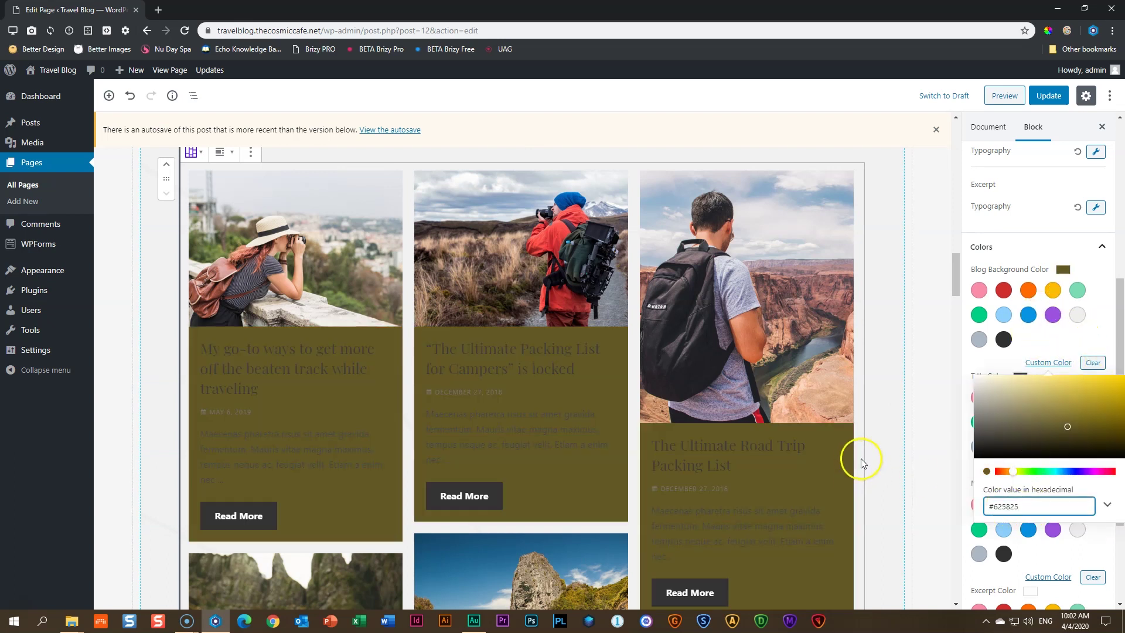
click(926, 424)
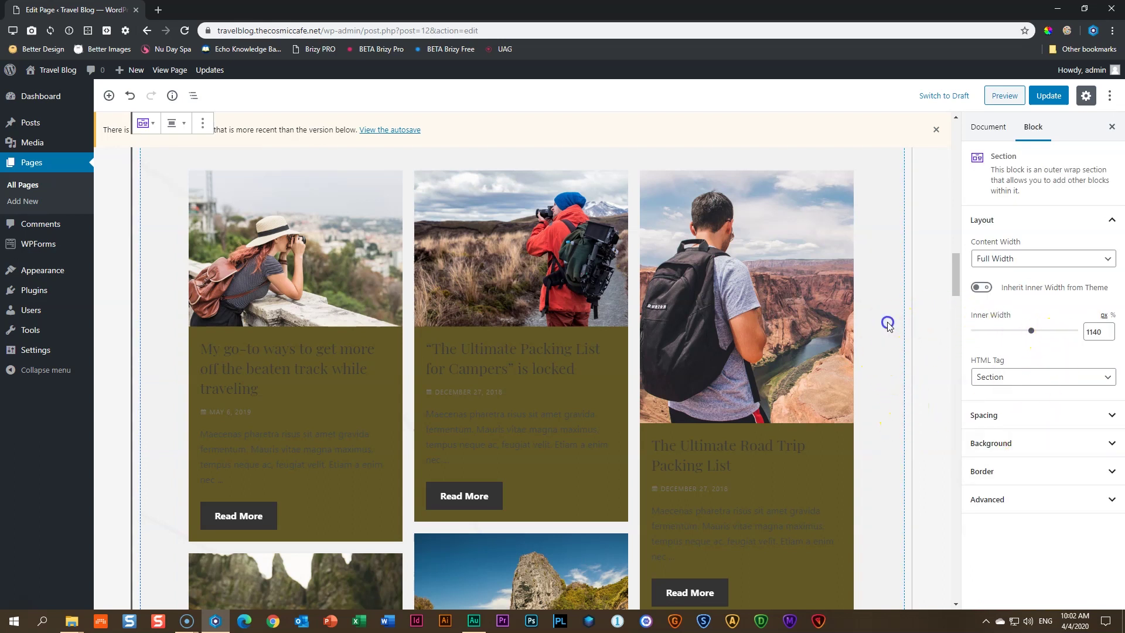
click(842, 320)
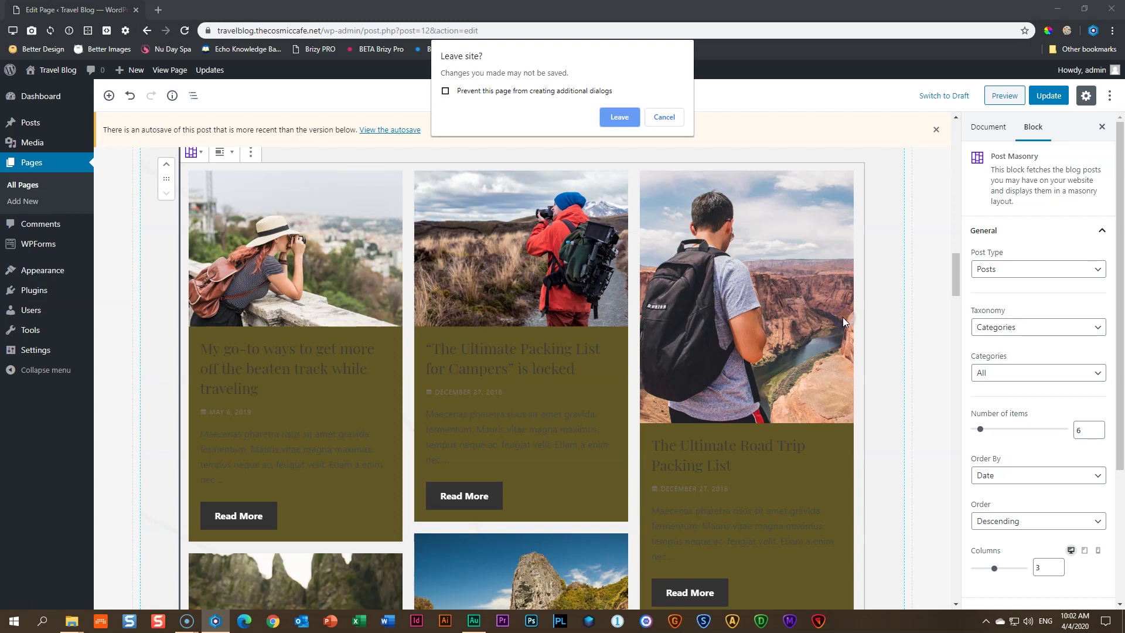
click(654, 119)
In the Post Masonry colour settings, make post titles white and meta dates grey
scroll(1019, 413, down, 3)
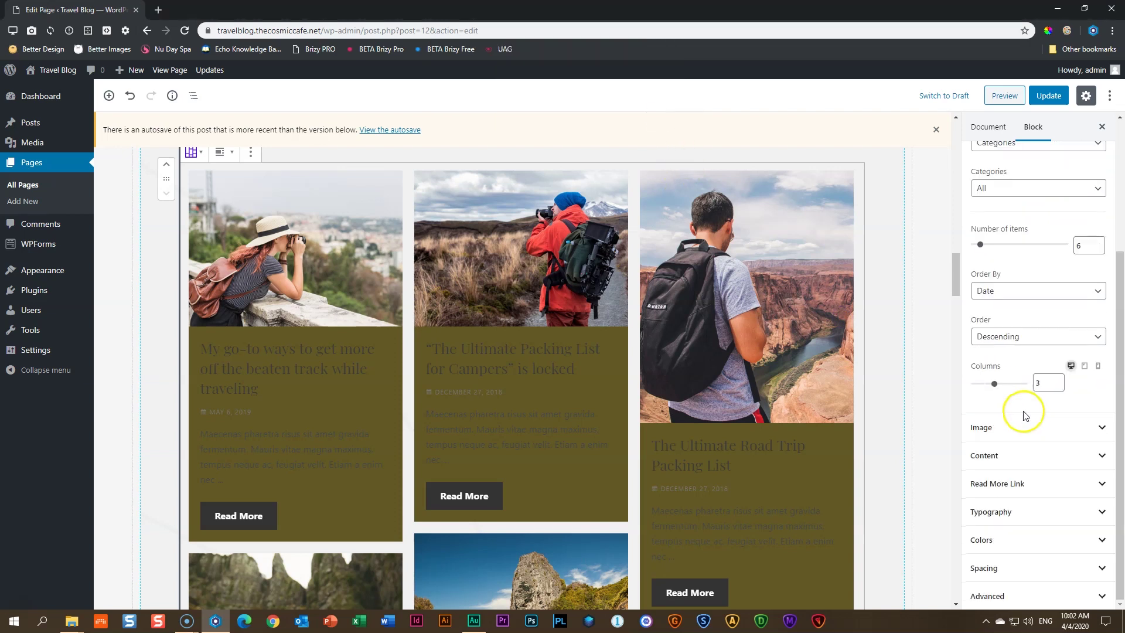
click(1017, 540)
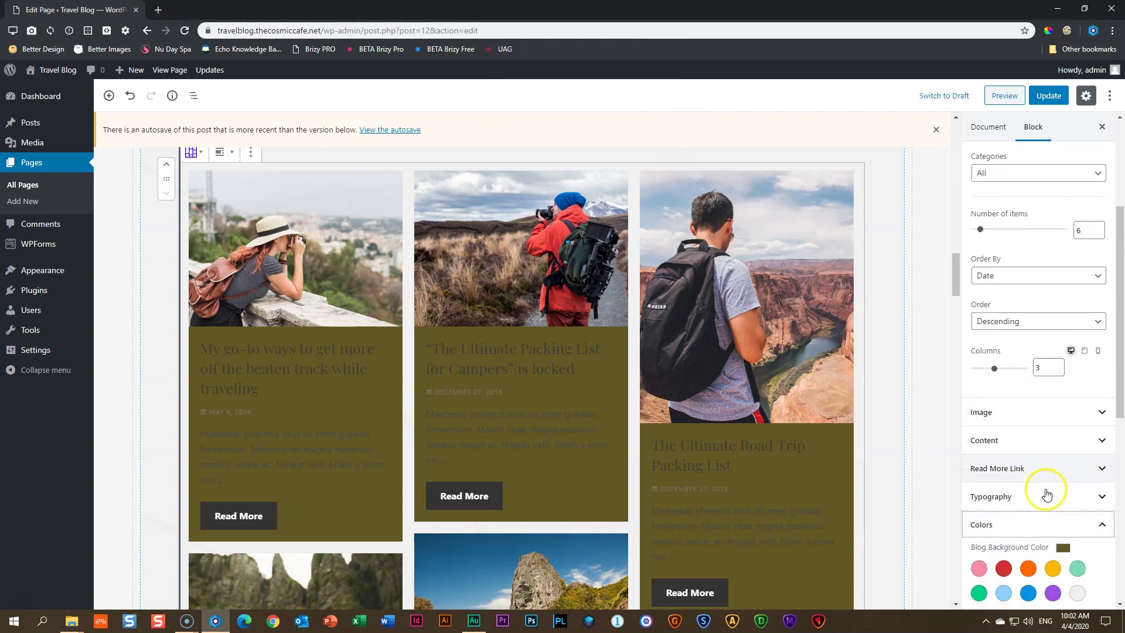
scroll(1047, 493, down, 5)
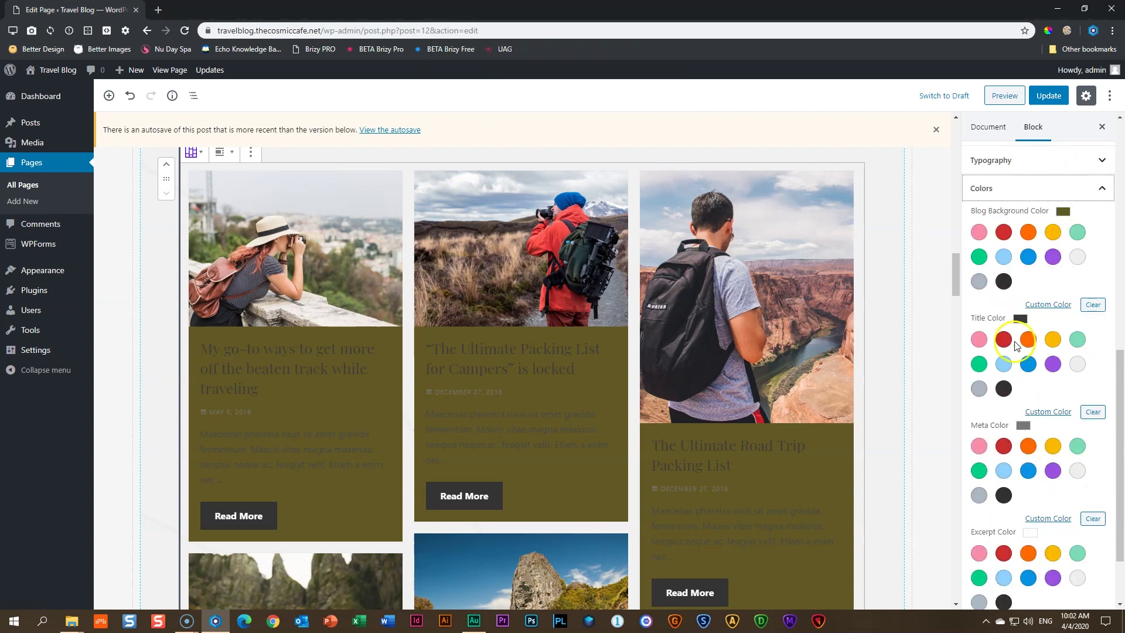
click(1077, 364)
scroll(1078, 379, down, 1)
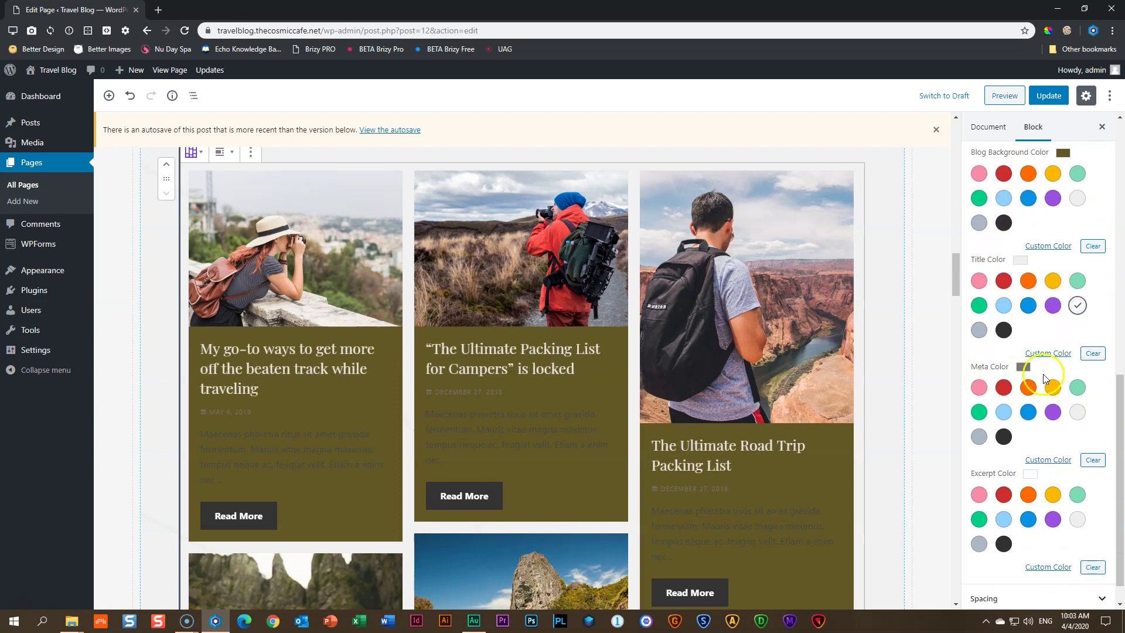
click(979, 436)
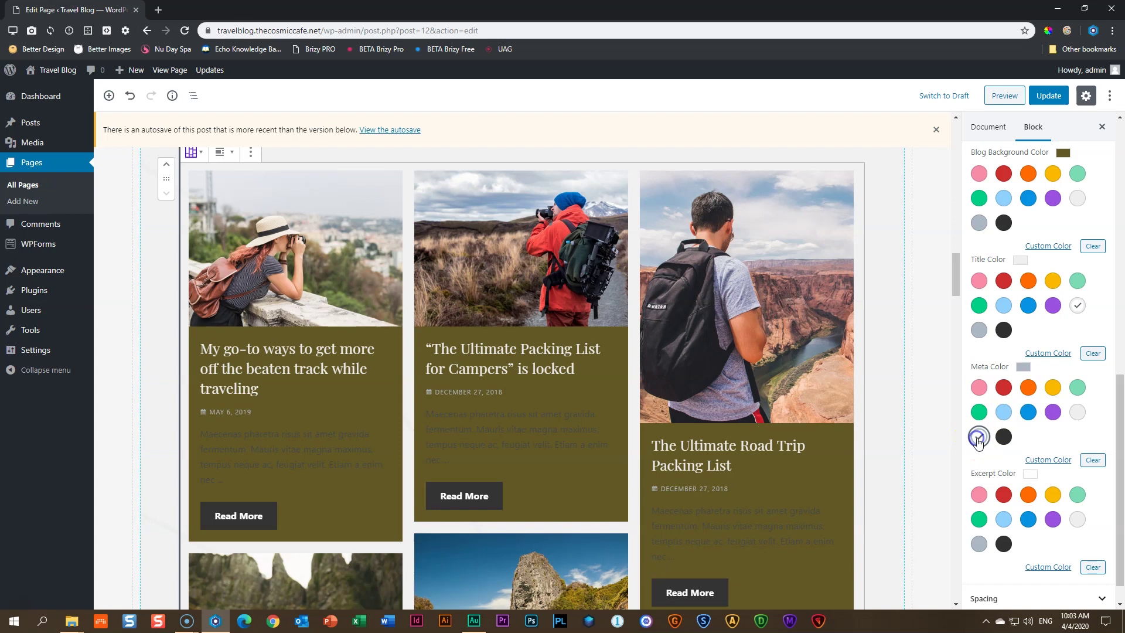
scroll(981, 445, down, 1)
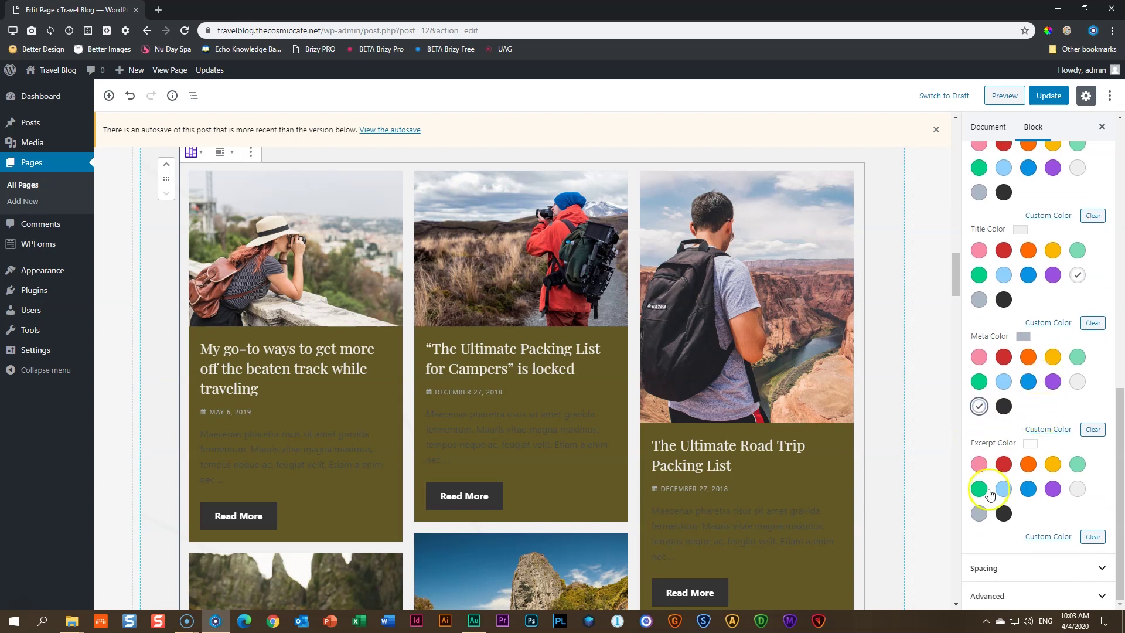
Give the excerpt text a custom white colour, #ffffff, then reselect the Post Masonry block
click(1048, 537)
drag(1005, 420, 968, 370)
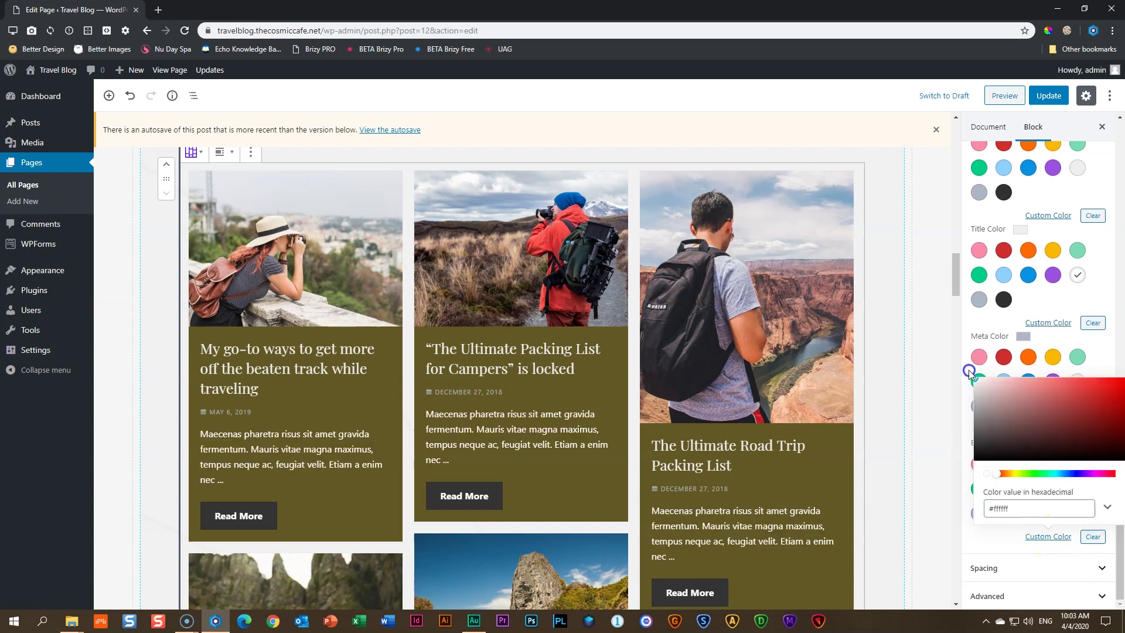
click(953, 415)
scroll(869, 413, down, 7)
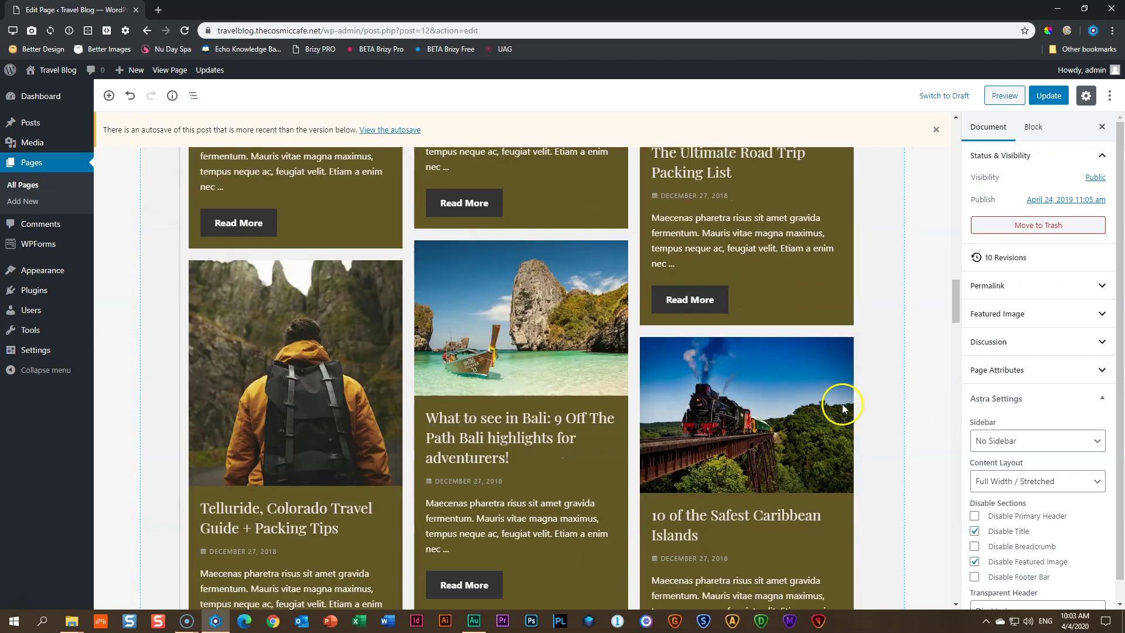
scroll(844, 408, up, 15)
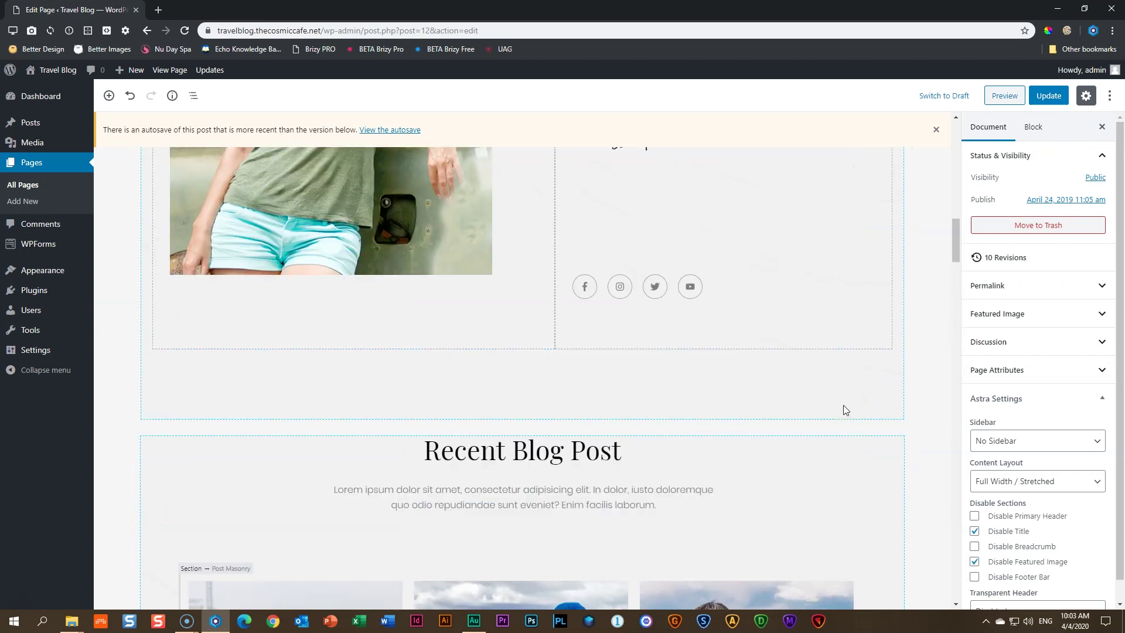
scroll(845, 410, up, 4)
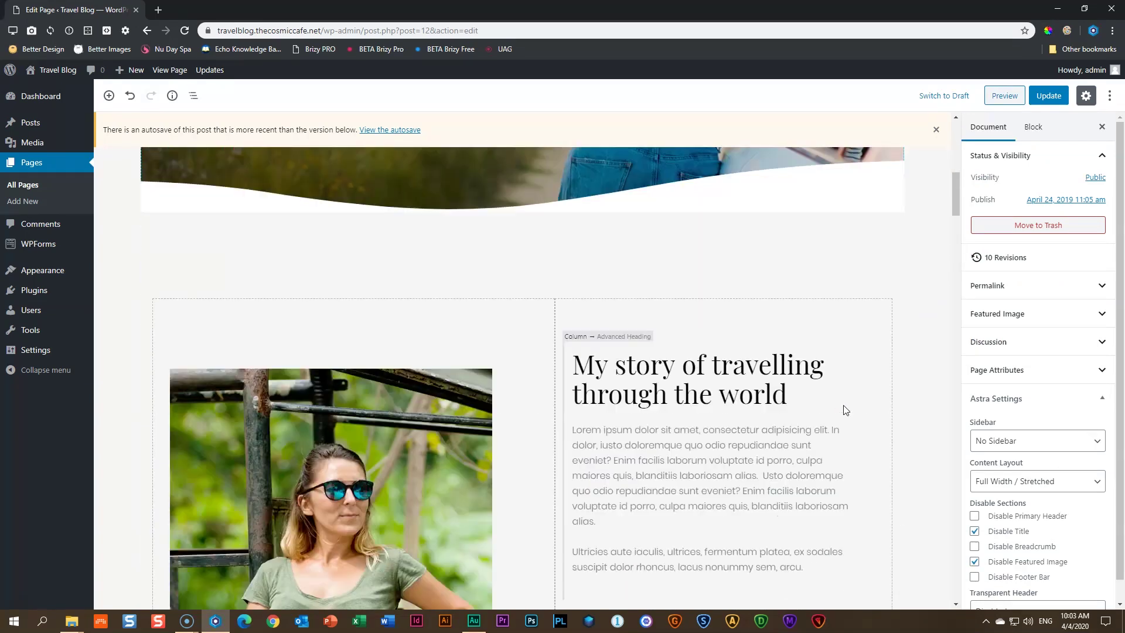
scroll(845, 410, down, 12)
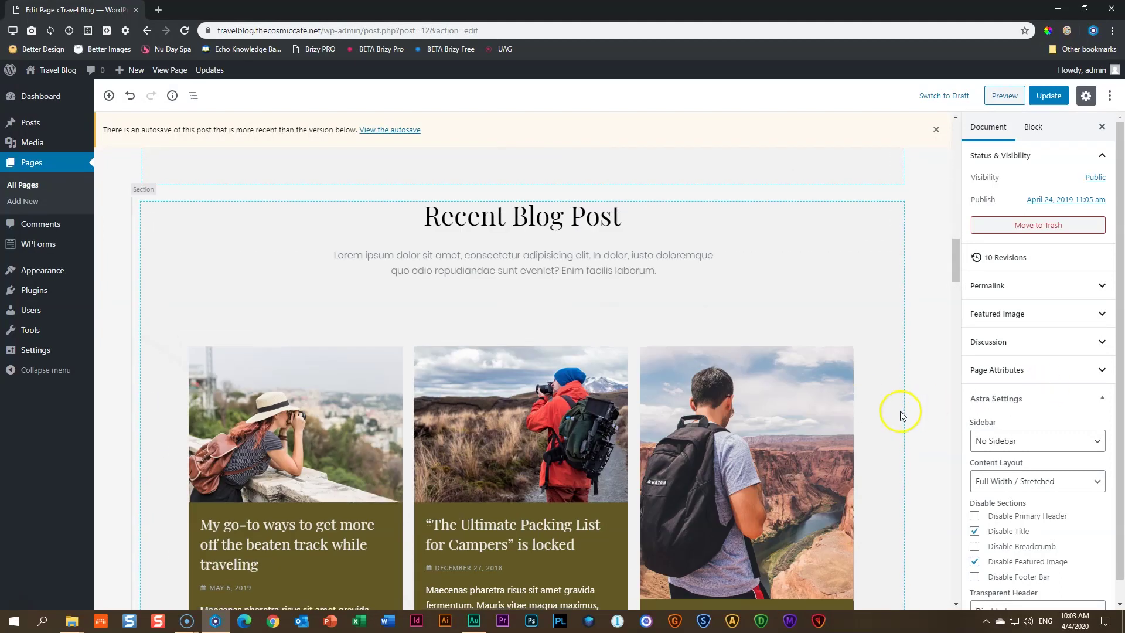
scroll(899, 407, down, 5)
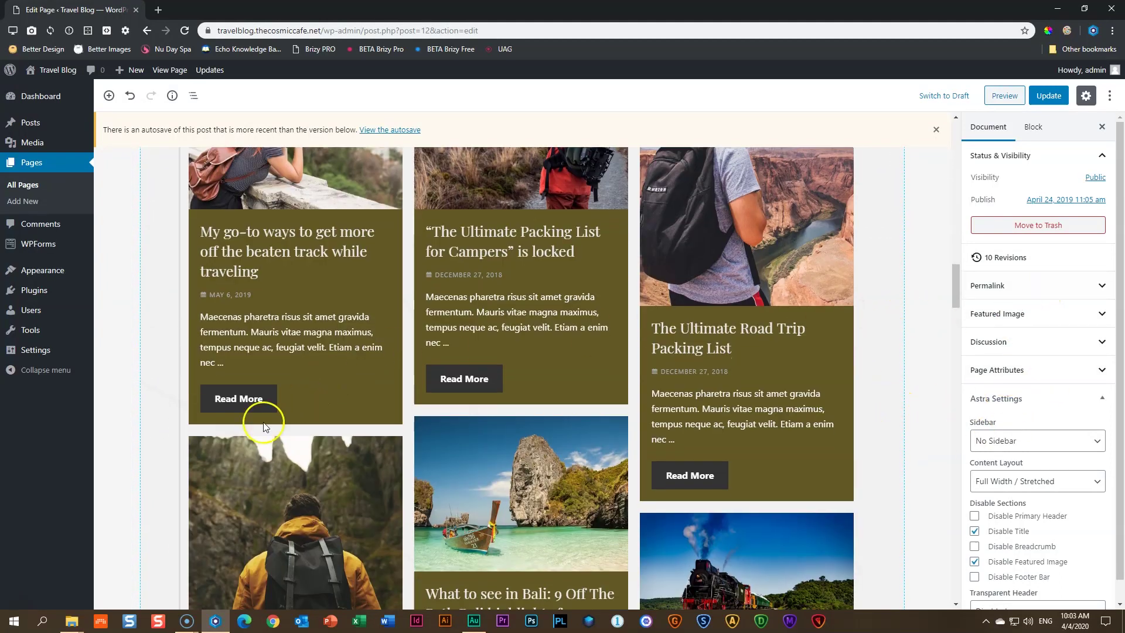
click(189, 431)
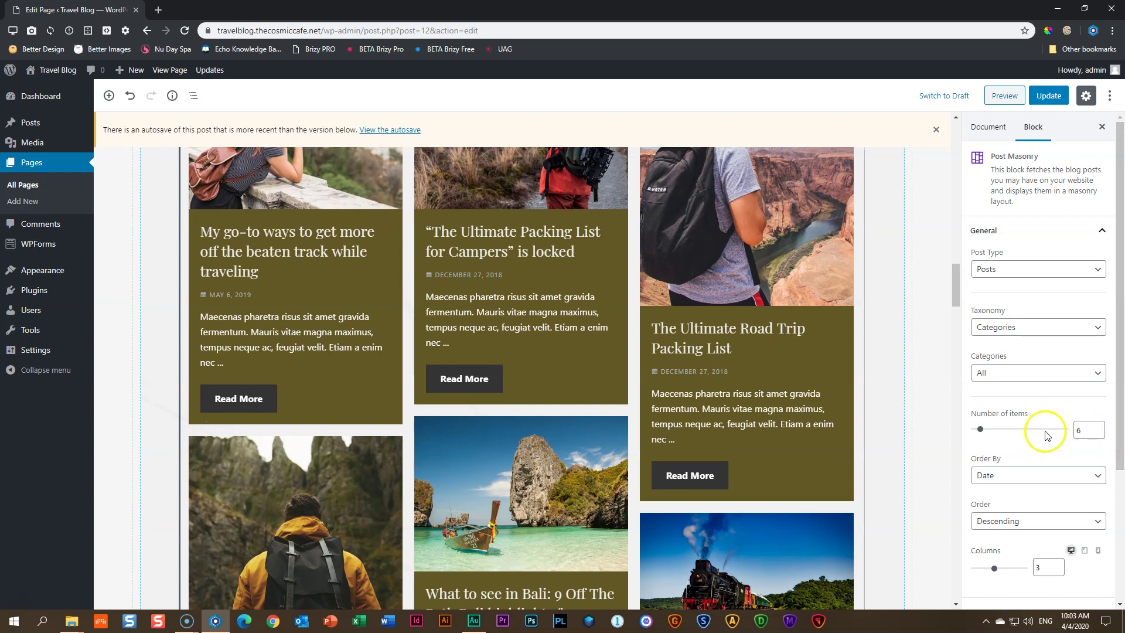
Open the block's Spacing panel and experiment with the row and column gap sliders
click(1021, 230)
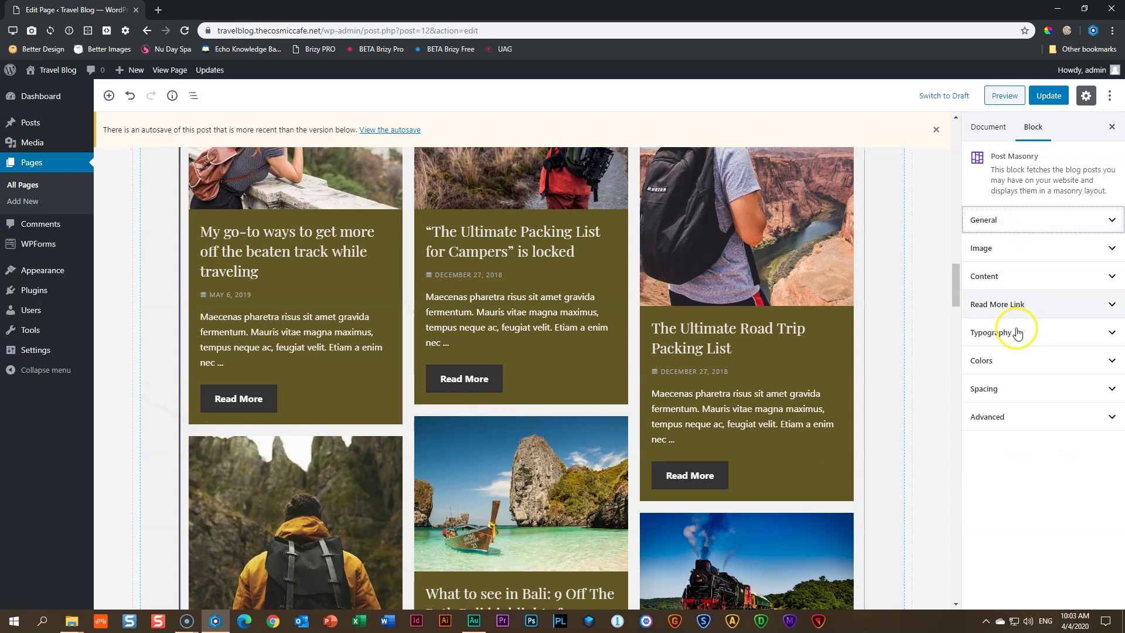
click(990, 389)
drag(1121, 336, 1117, 469)
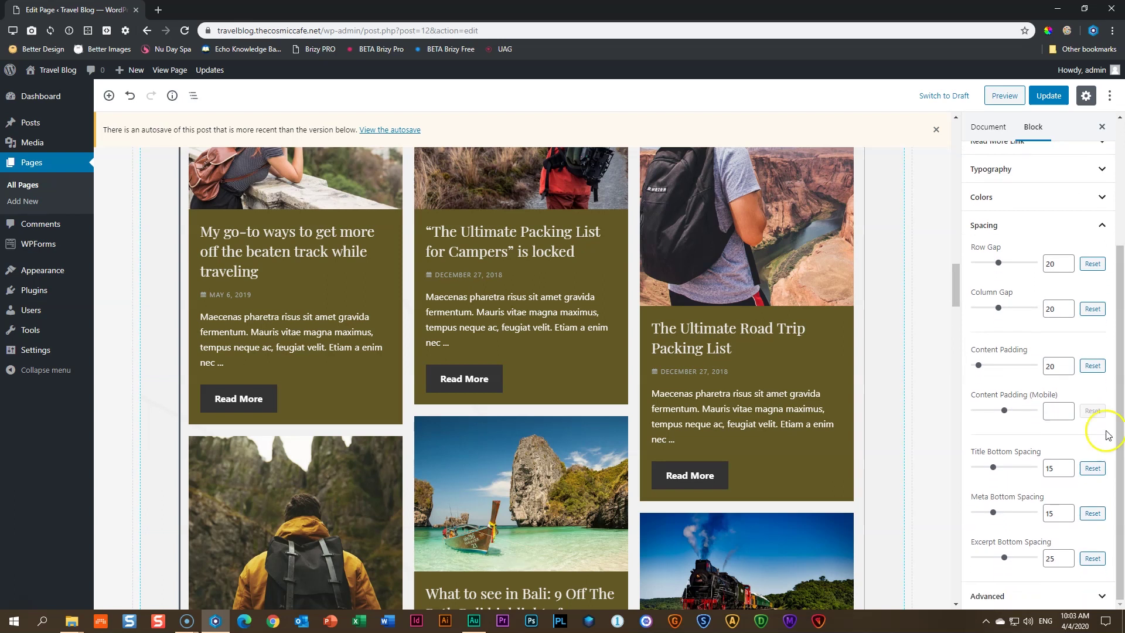
drag(999, 263, 1001, 263)
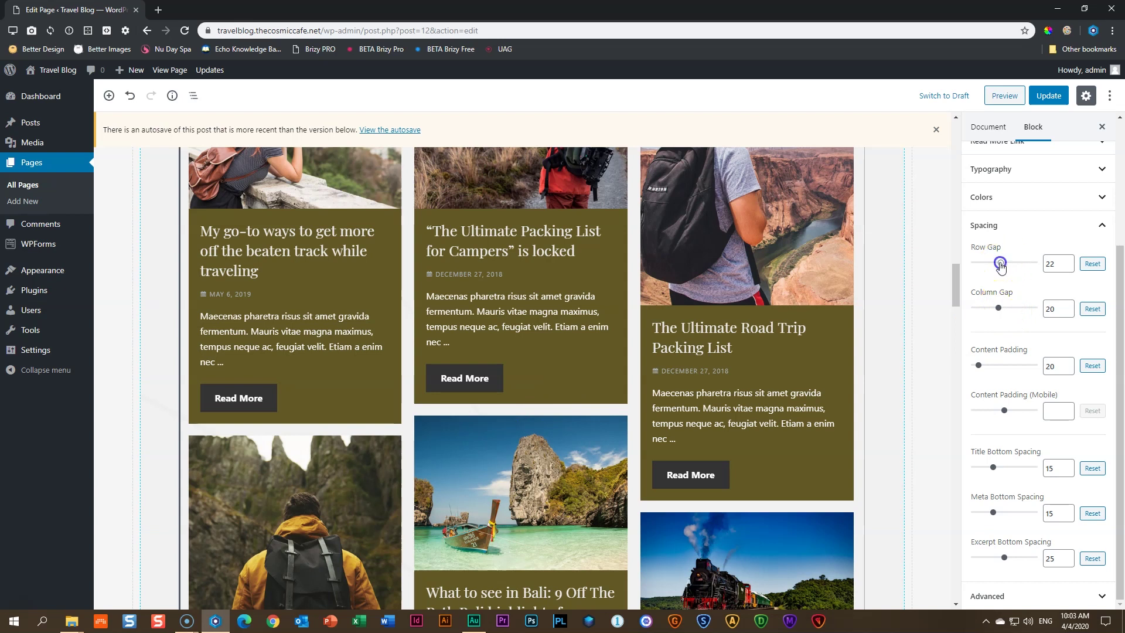
drag(1001, 262, 1037, 258)
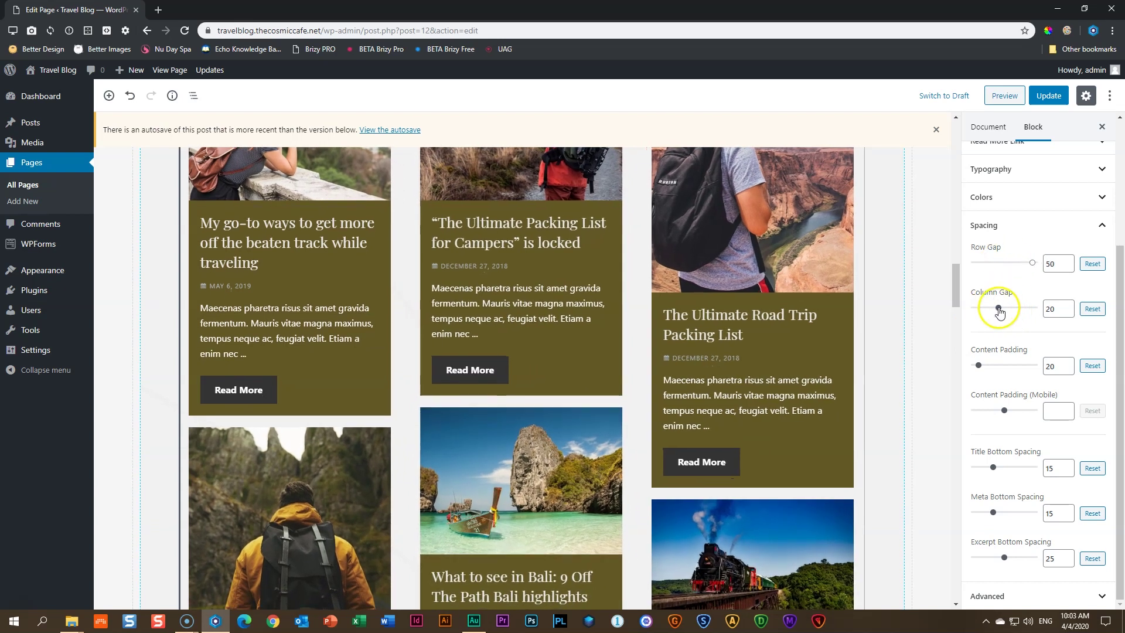
drag(998, 307, 954, 317)
drag(1032, 262, 956, 276)
Settle the card gaps at a row gap of 21 and a column gap of 22
scroll(683, 389, down, 5)
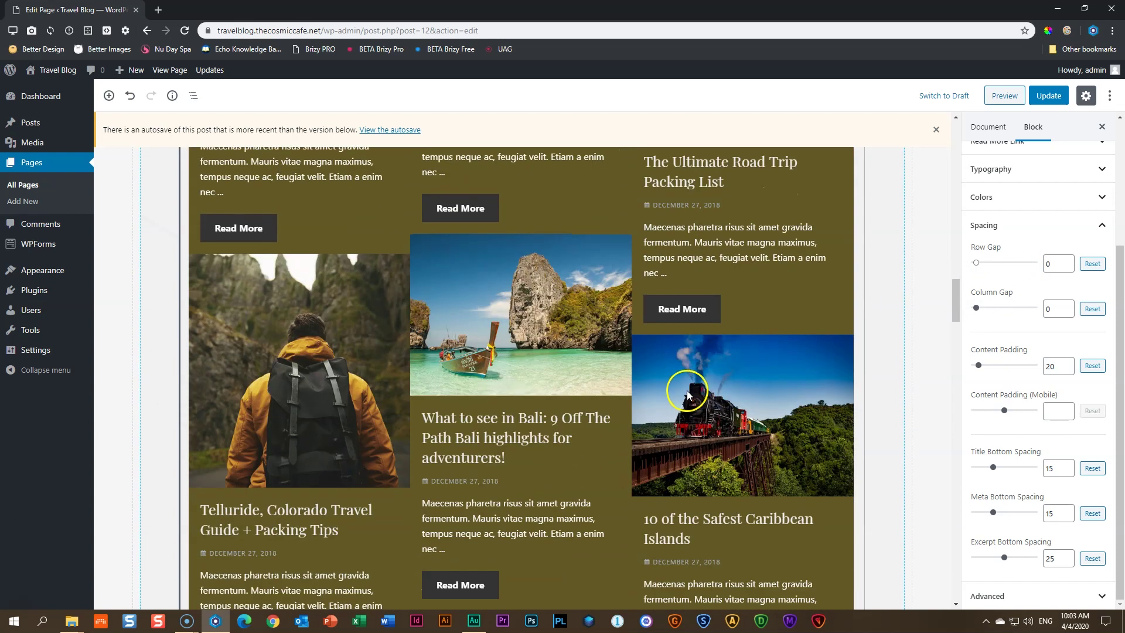
scroll(686, 392, up, 6)
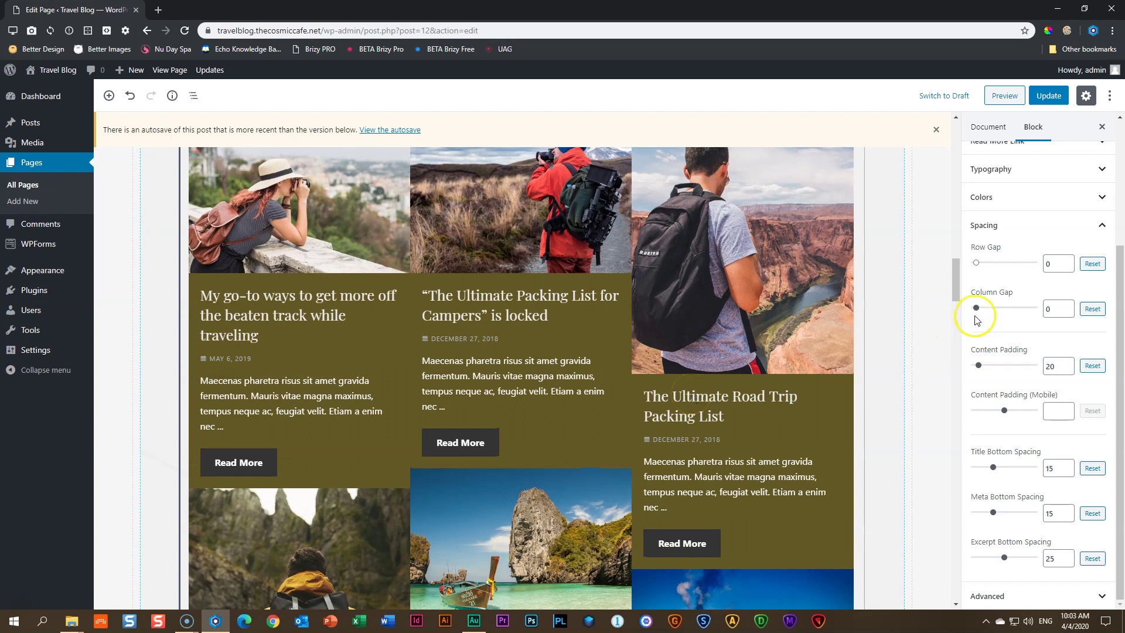
click(982, 264)
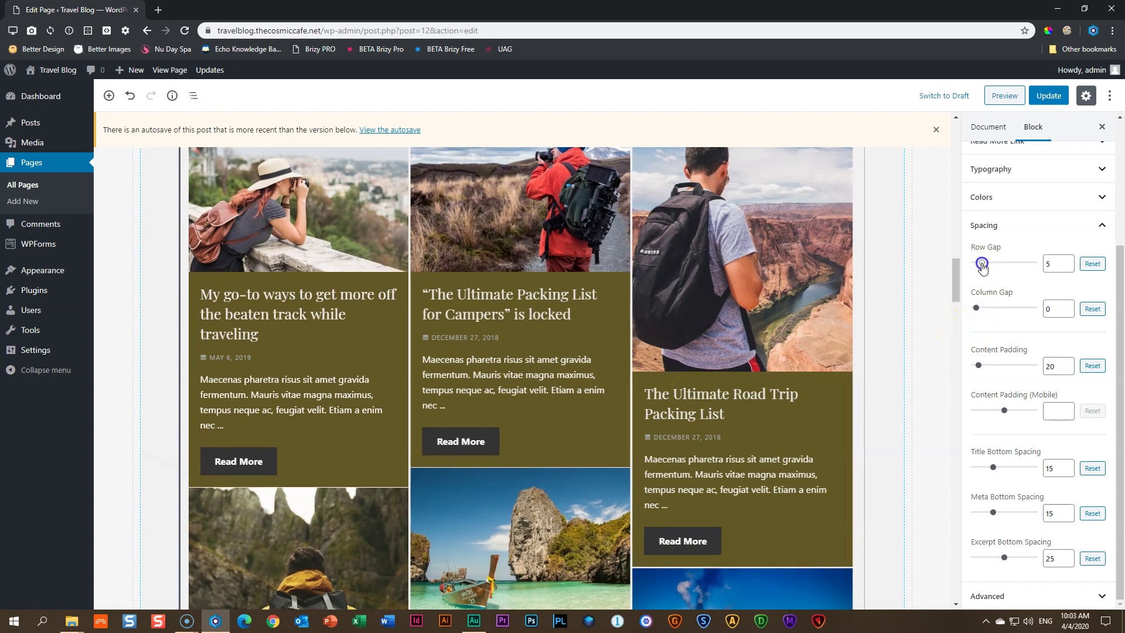
click(983, 309)
drag(984, 308, 991, 308)
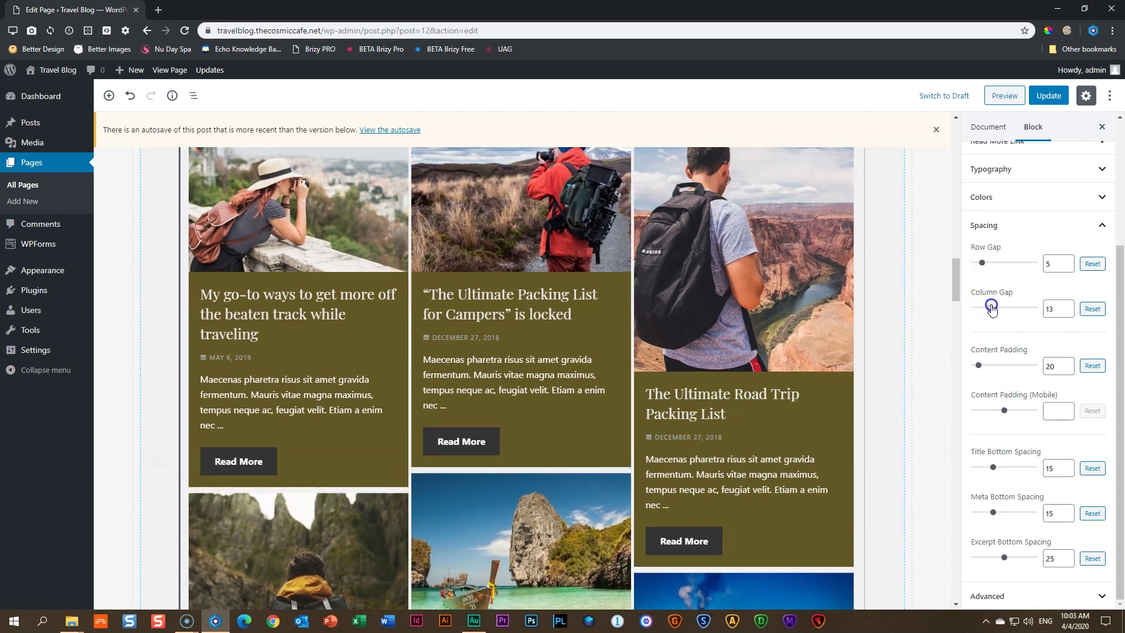
drag(982, 262, 1000, 262)
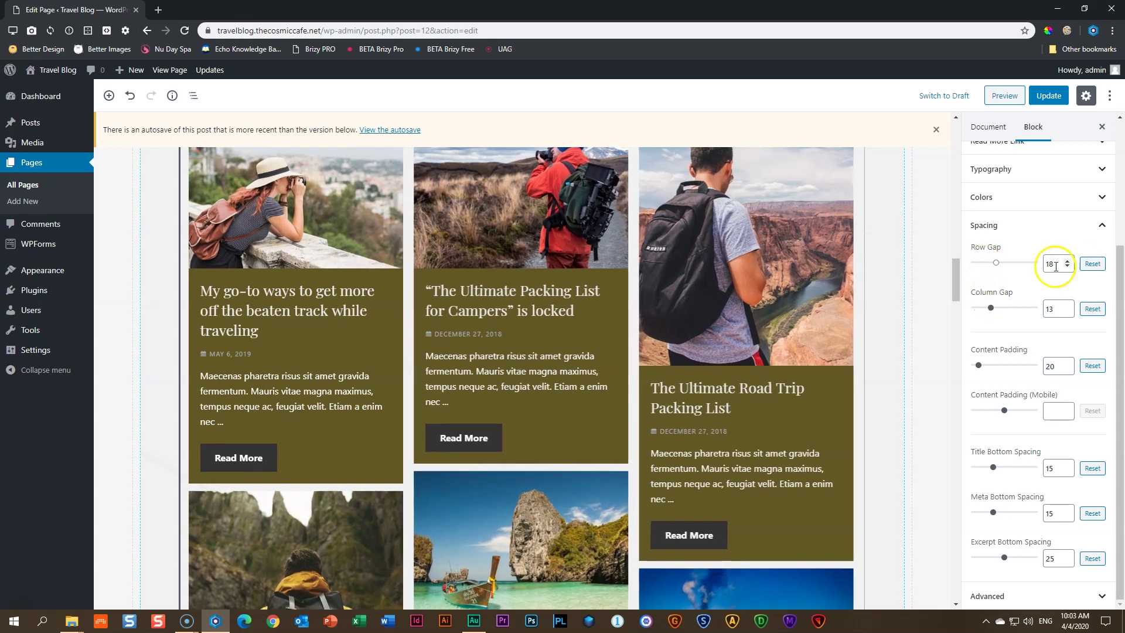
drag(991, 307, 1001, 308)
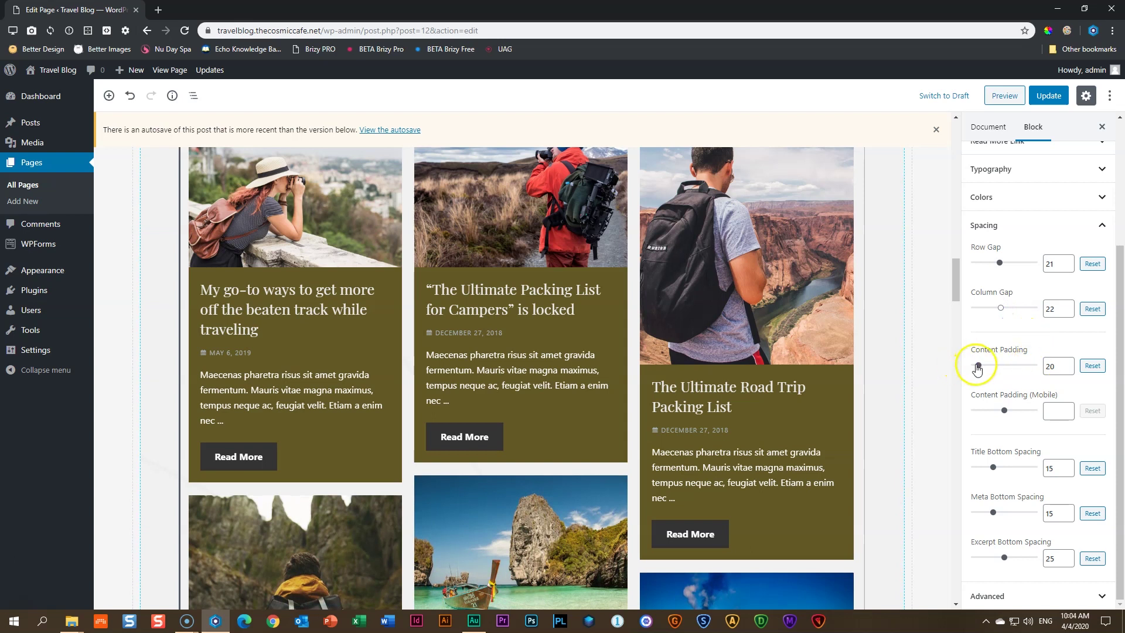
Drag the card spacing sliders to content padding 47, title bottom 29 and excerpt bottom 35
drag(978, 366, 983, 367)
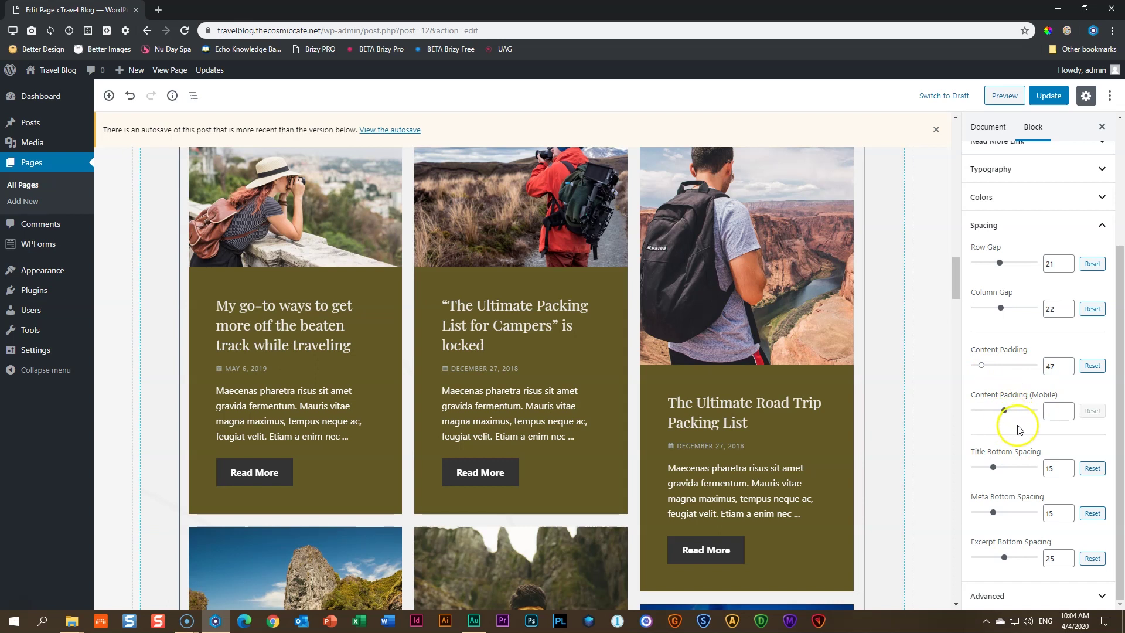
click(1008, 467)
click(1008, 558)
drag(1008, 560, 1015, 558)
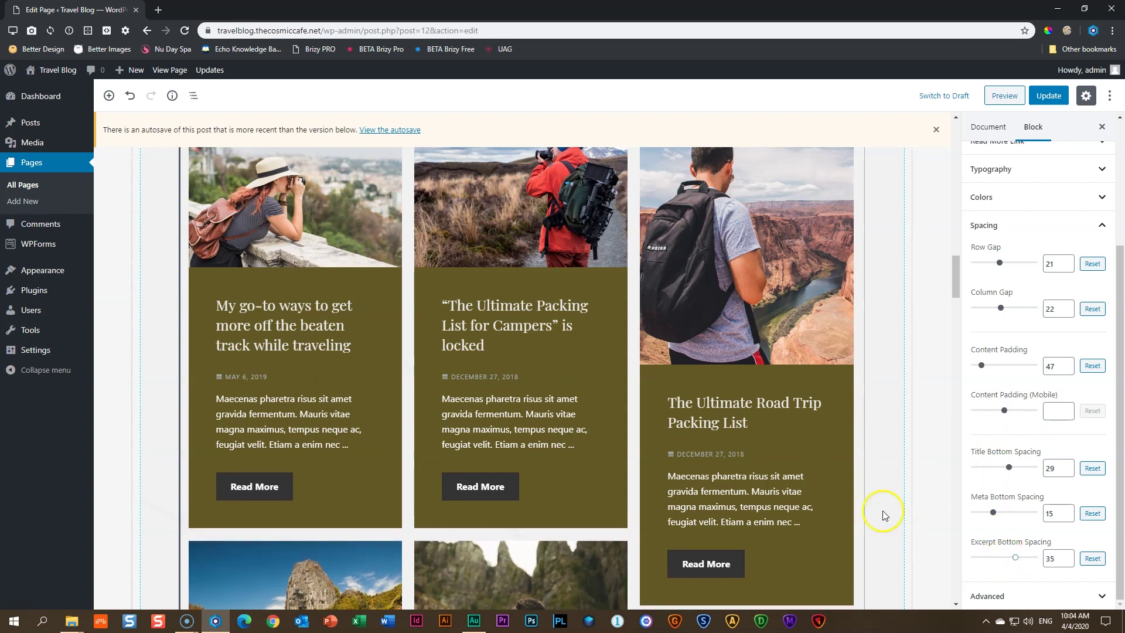
scroll(794, 409, up, 5)
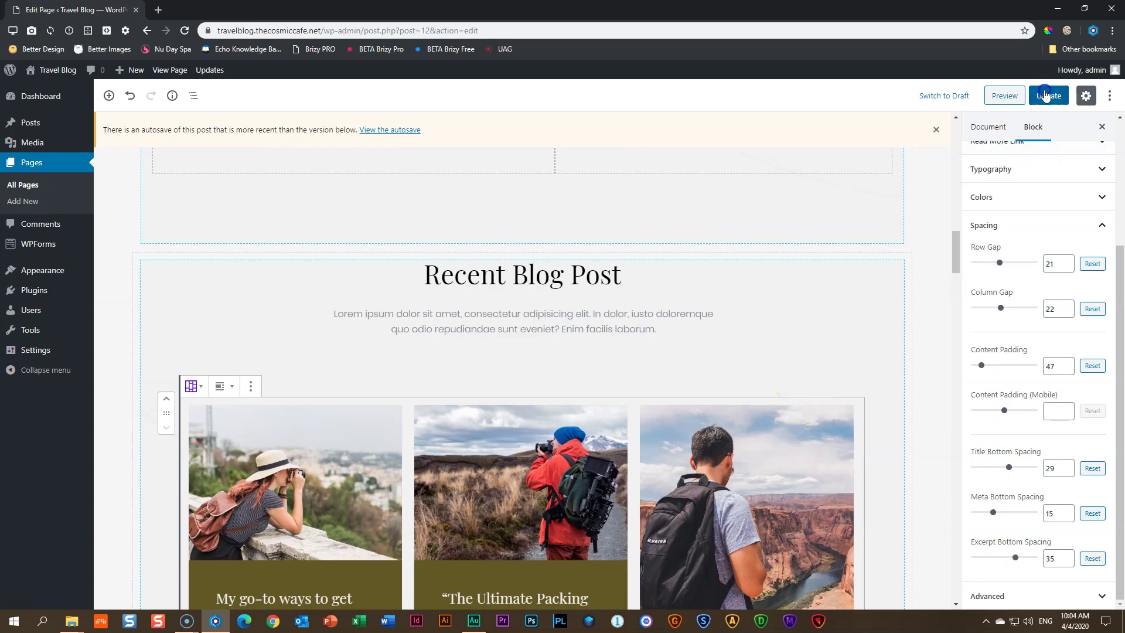
Update the Home page, preview it, and scroll down to the olive Recent Blog Post cards
click(1048, 96)
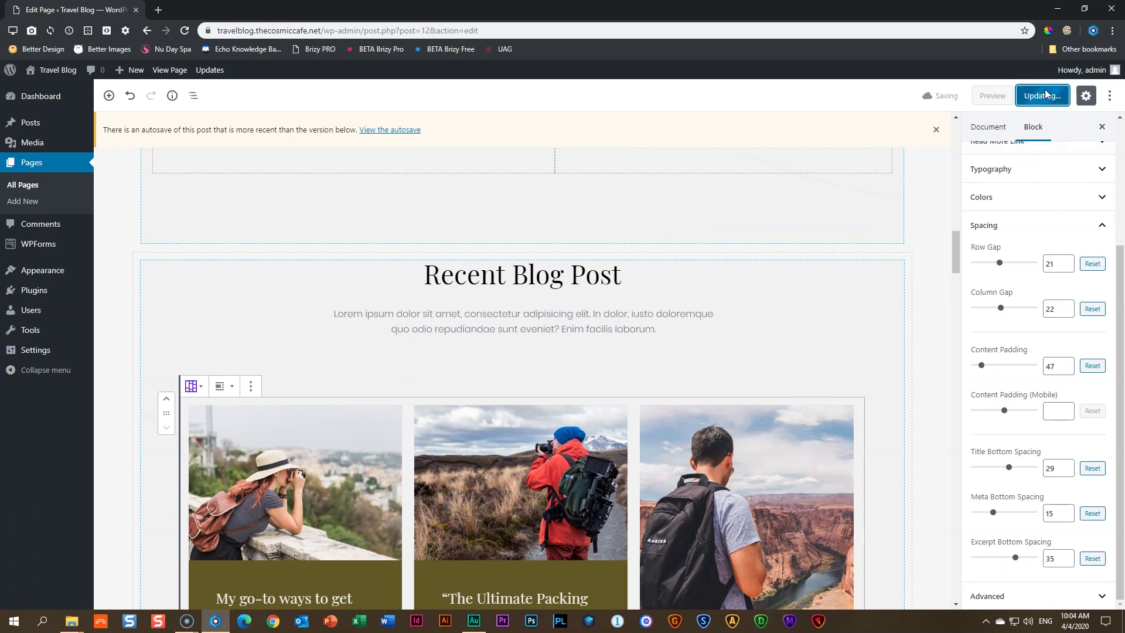
click(991, 102)
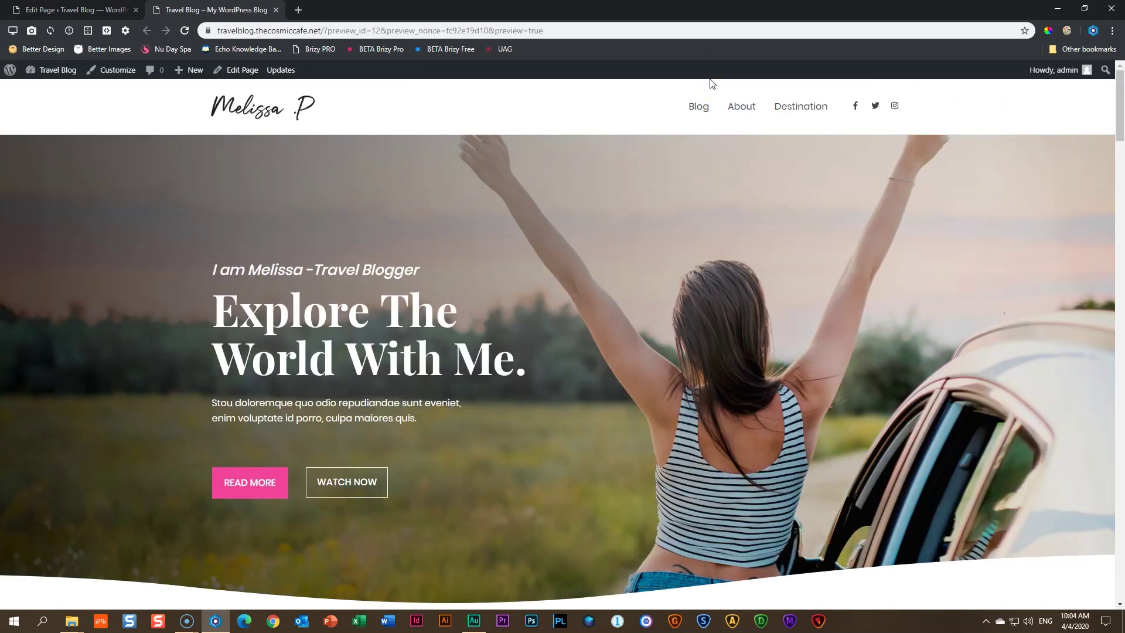
scroll(706, 146, down, 10)
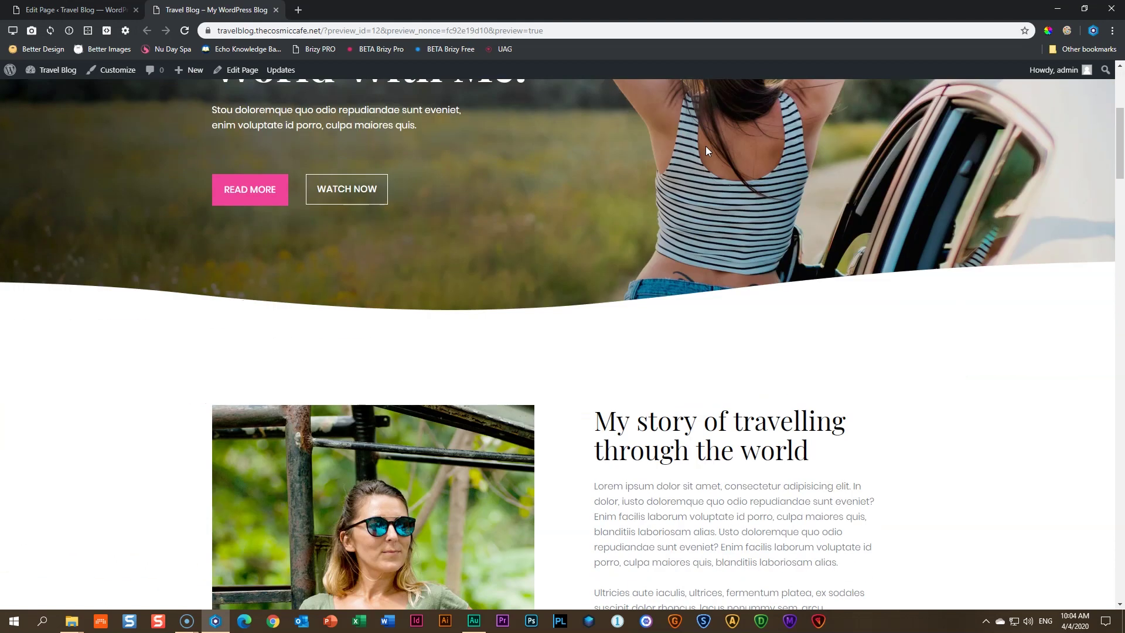
scroll(707, 146, down, 4)
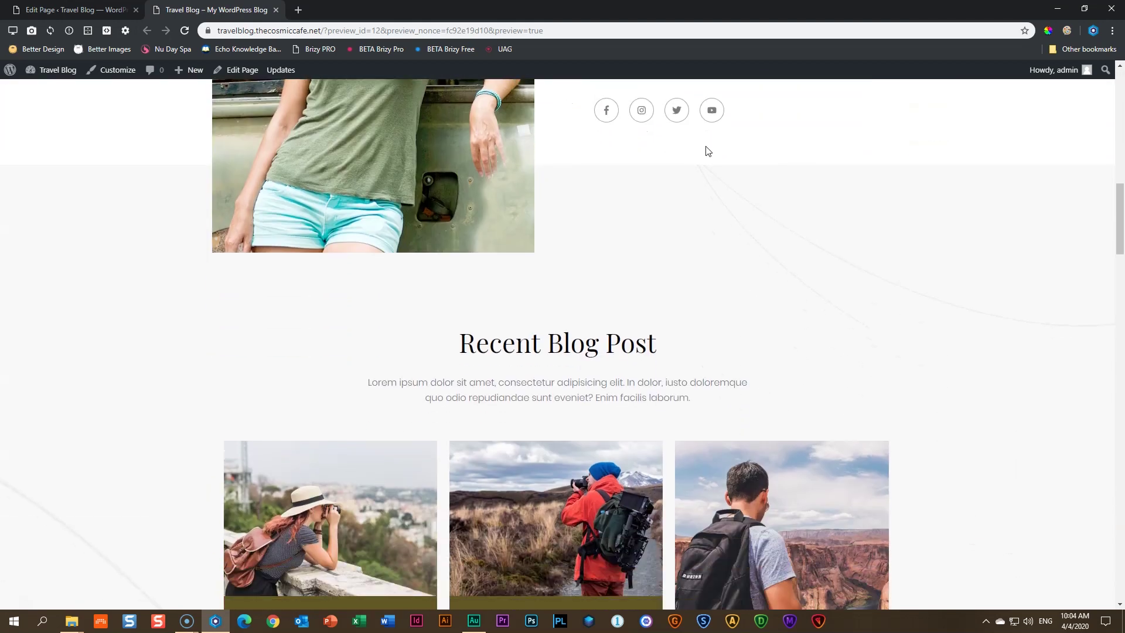
scroll(708, 152, down, 8)
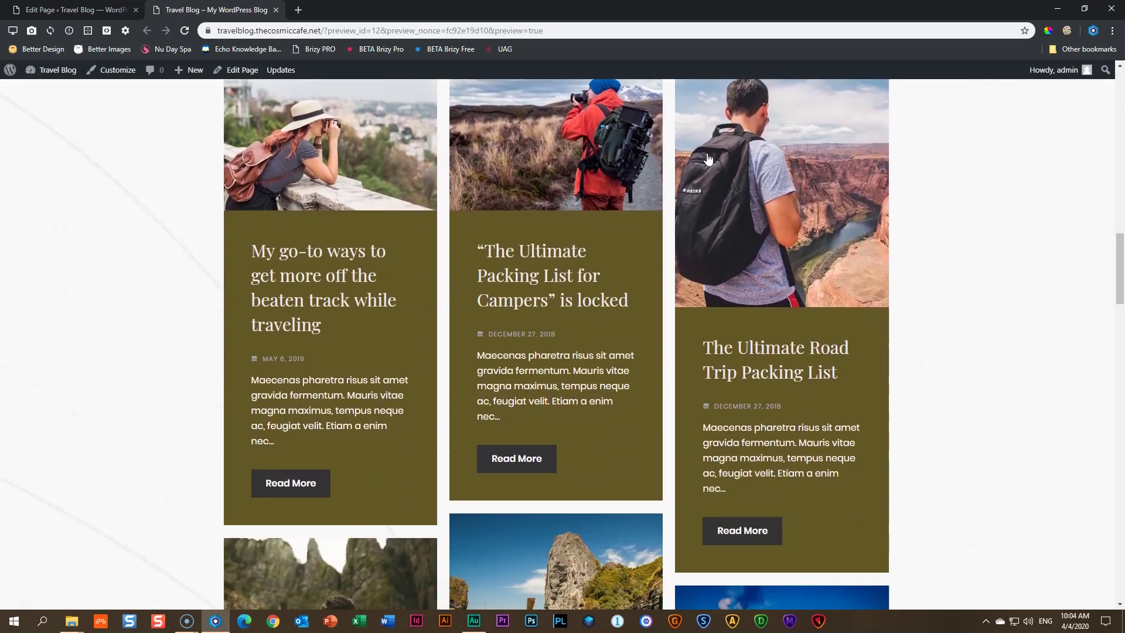
scroll(707, 158, down, 8)
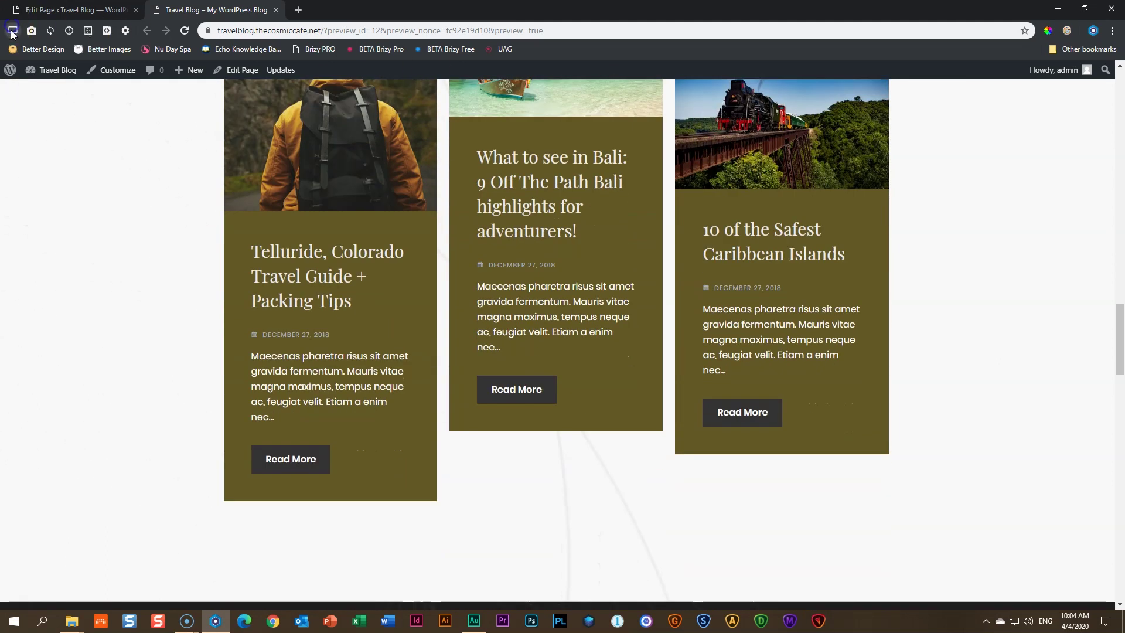
click(11, 34)
Turn on Blisk Developer Mode and scroll through the page previewed on an Apple iPad
click(28, 48)
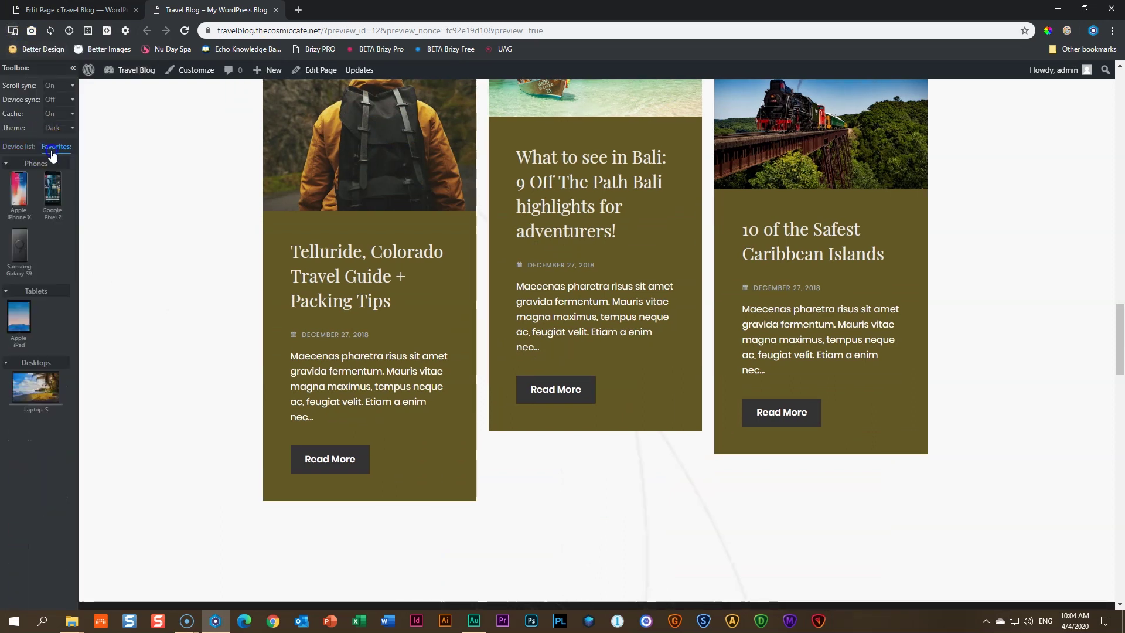
click(17, 324)
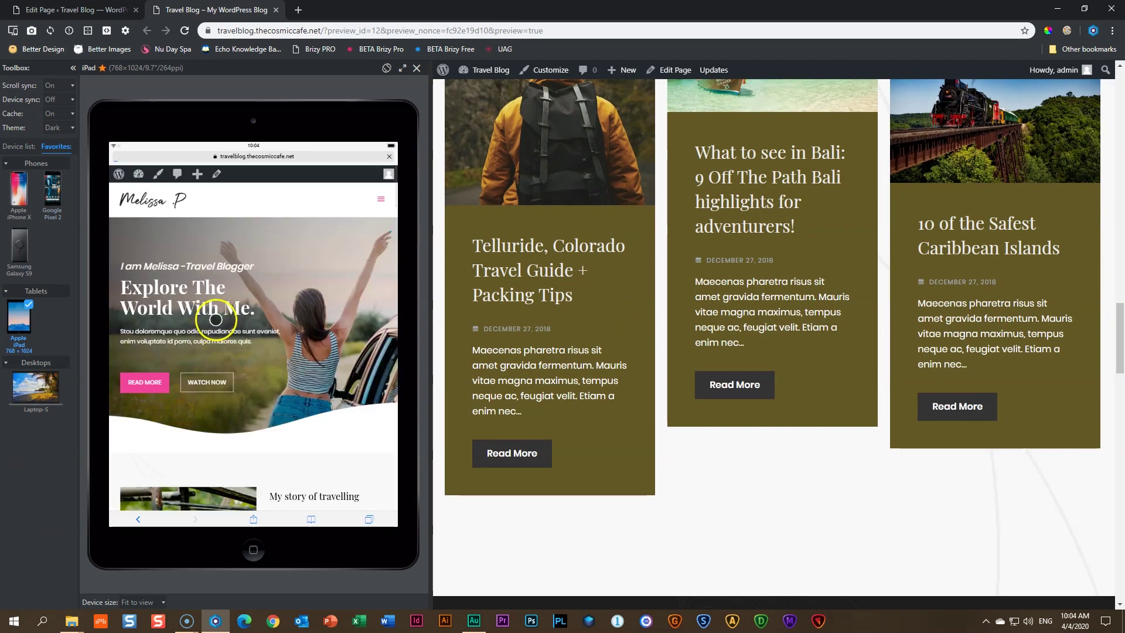
scroll(216, 319, down, 10)
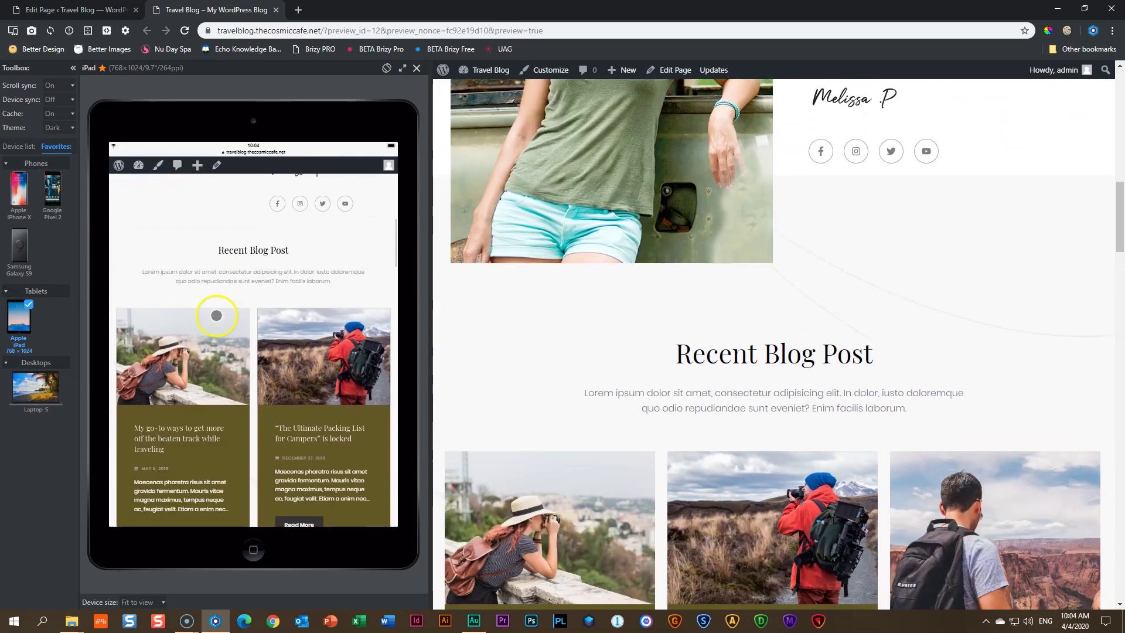
scroll(216, 315, down, 10)
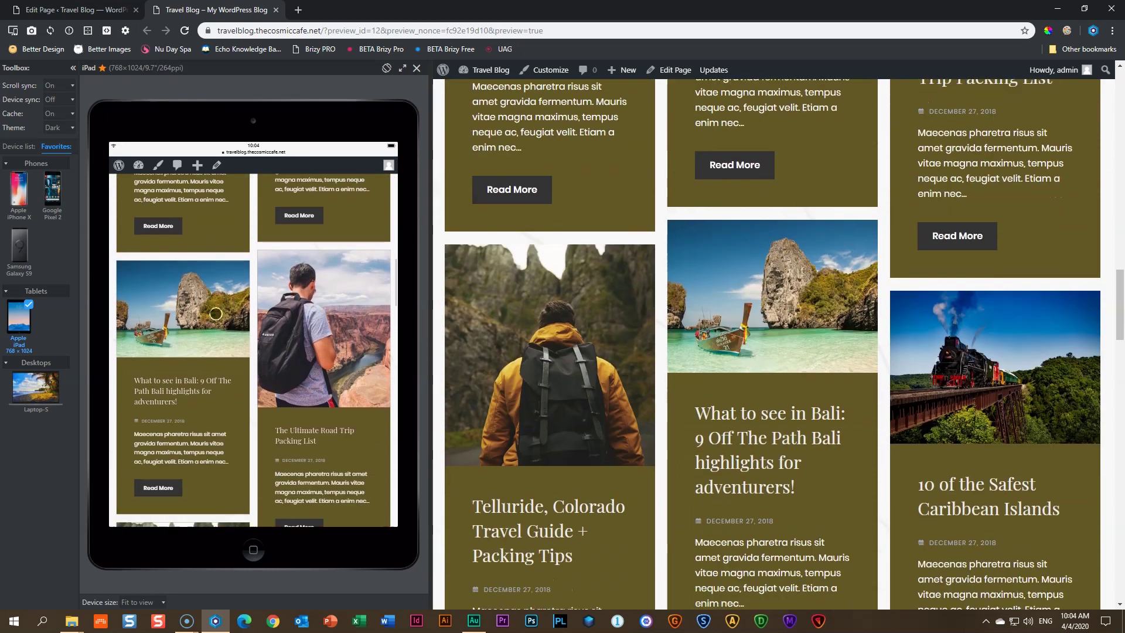
scroll(215, 314, down, 10)
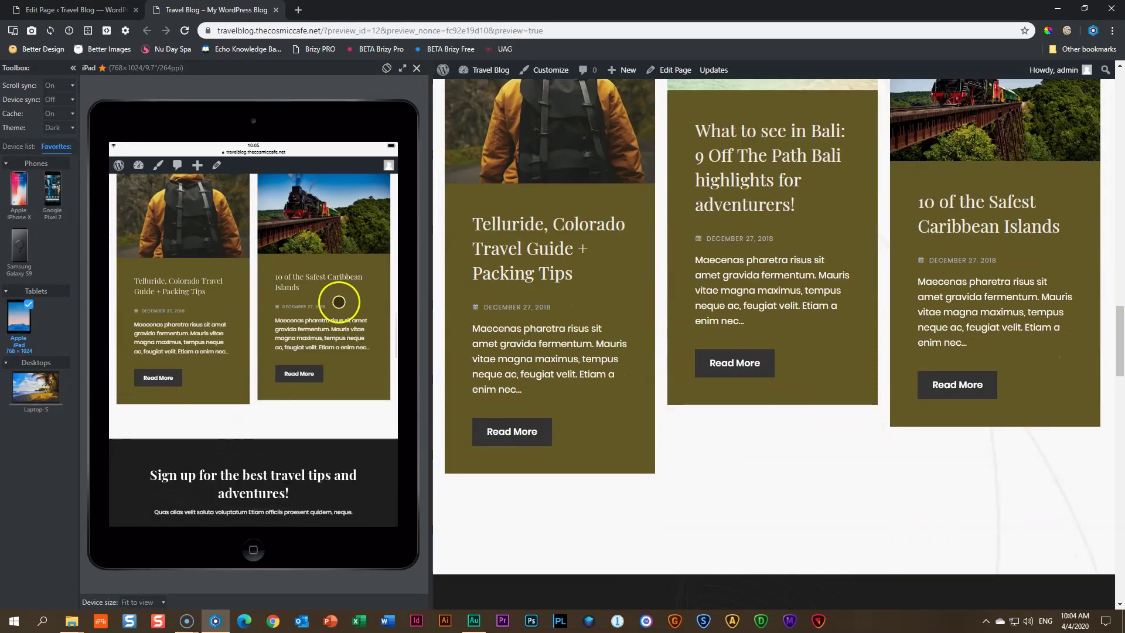
Switch the preview to a Samsung Galaxy S9 and check the single-column post cards
click(20, 248)
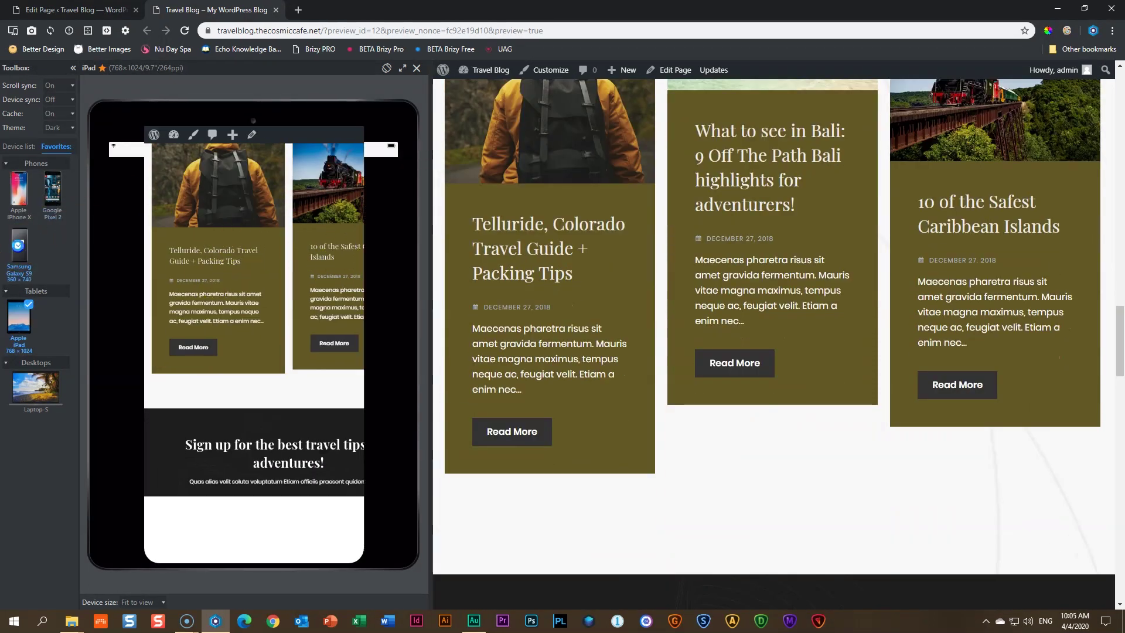
scroll(237, 266, down, 6)
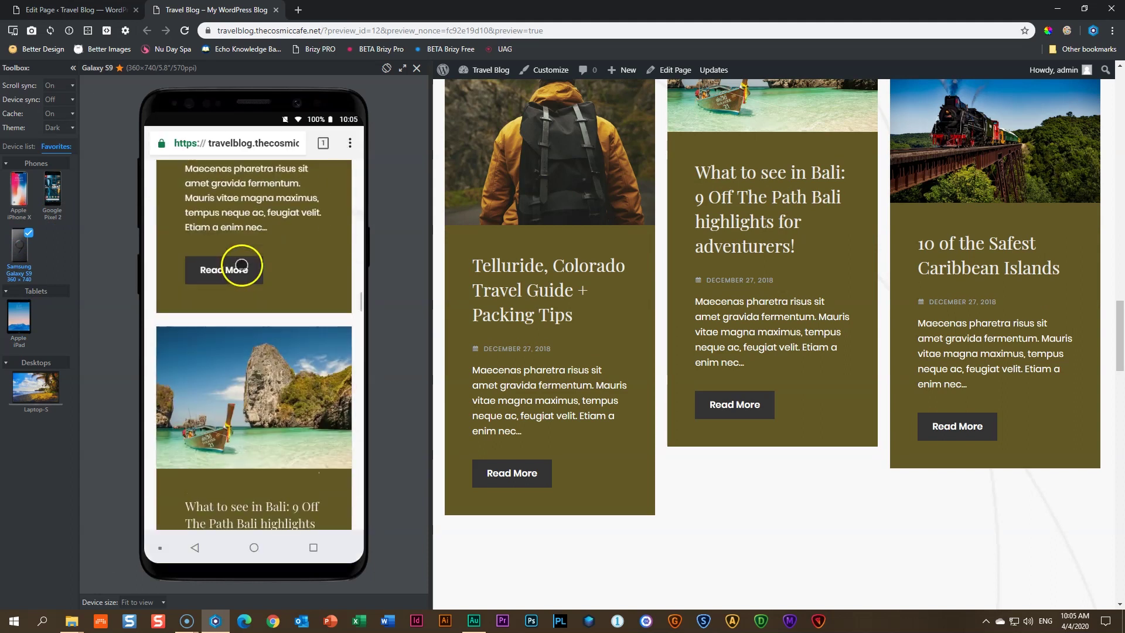
scroll(239, 265, down, 5)
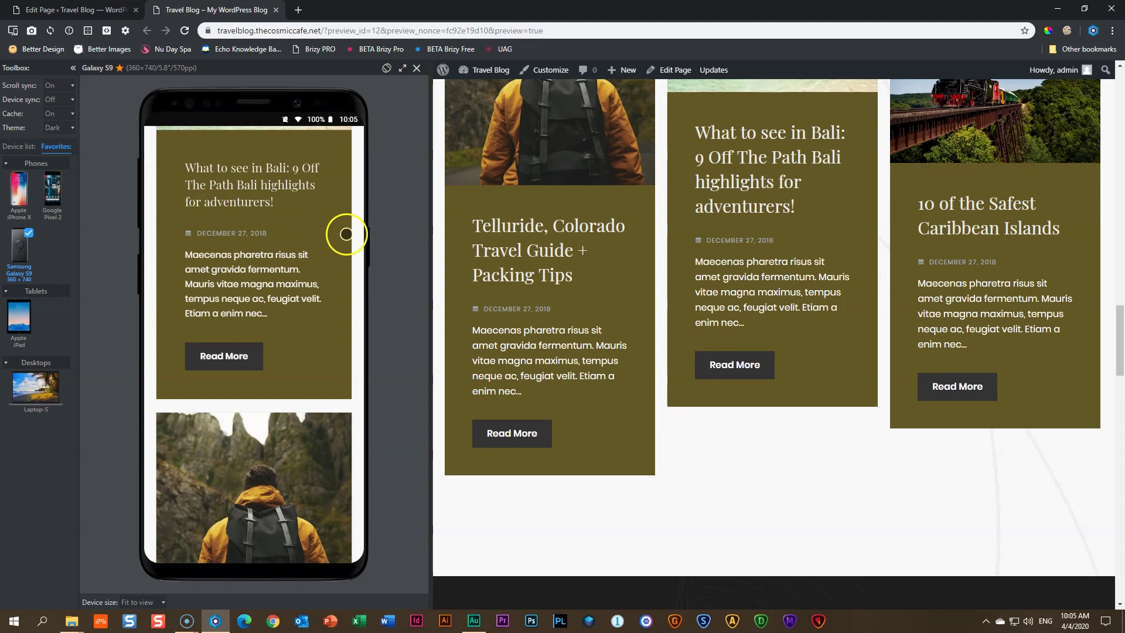
click(111, 10)
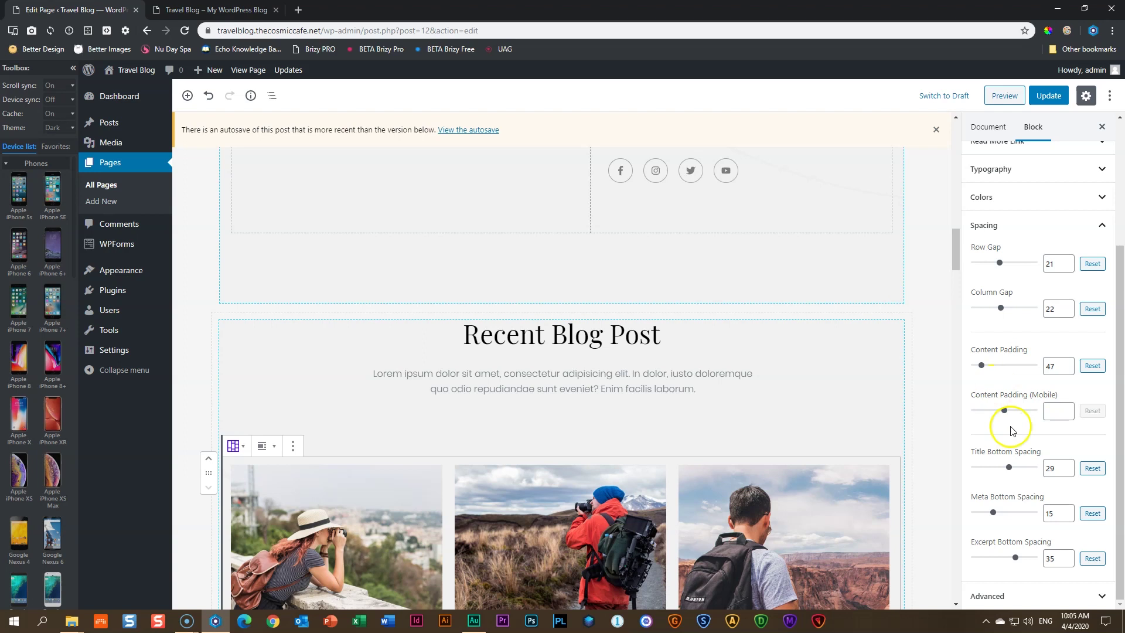
click(176, 10)
scroll(533, 244, up, 5)
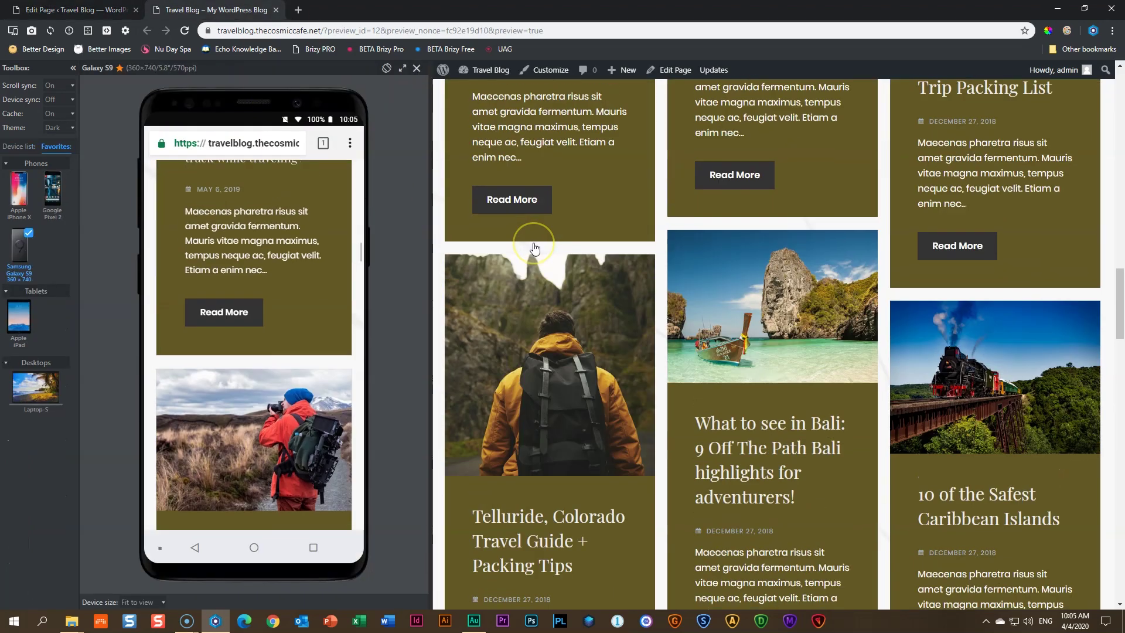
scroll(534, 248, up, 1)
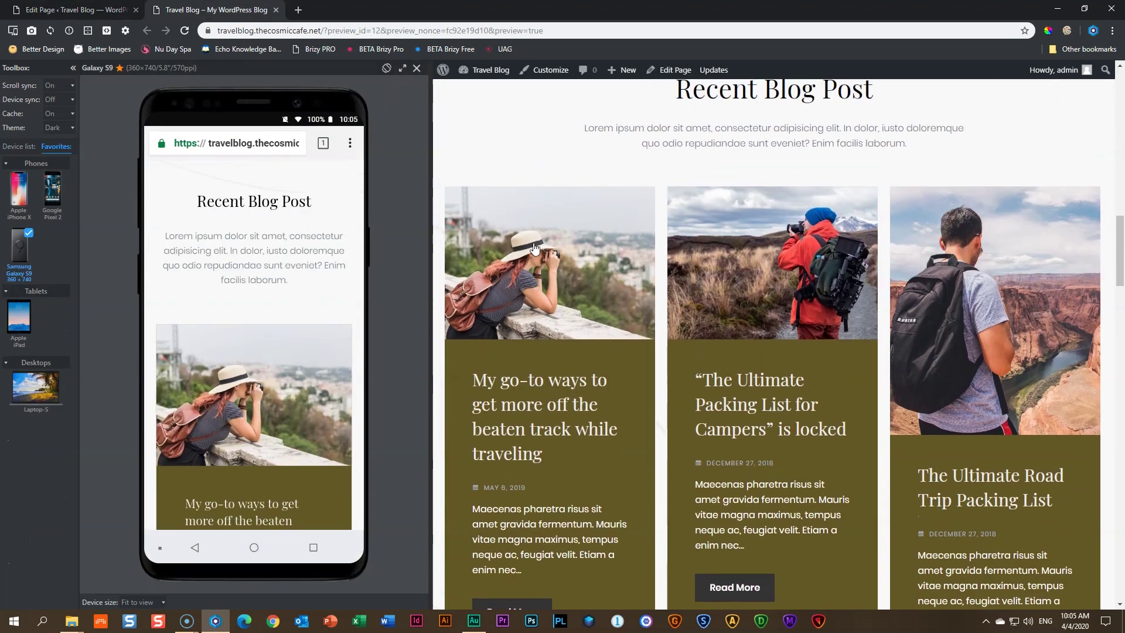
click(476, 210)
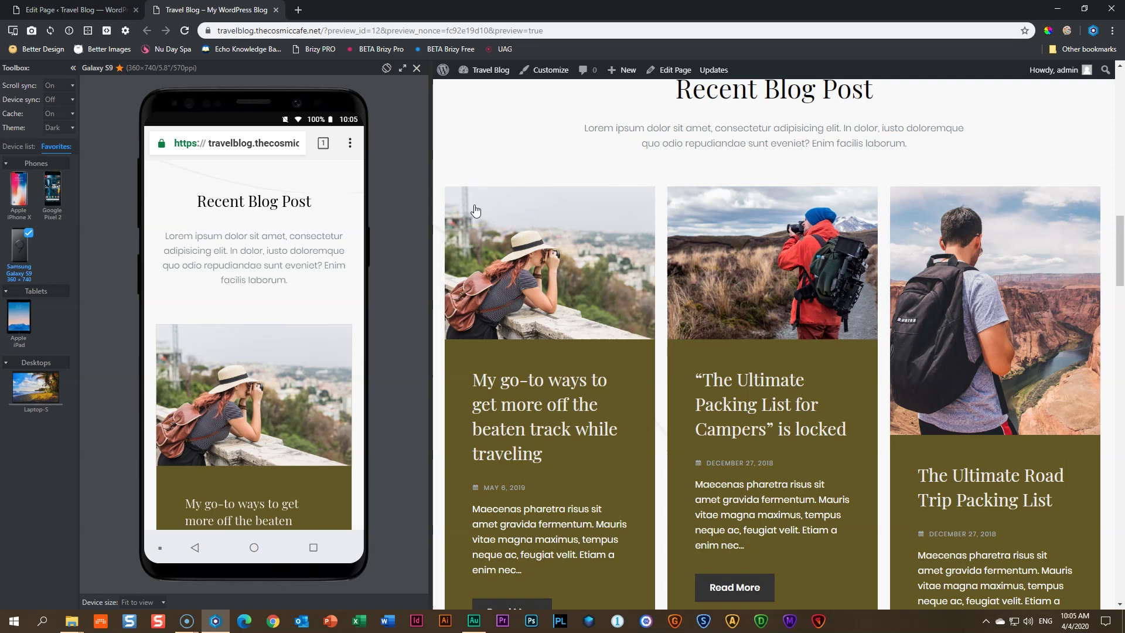